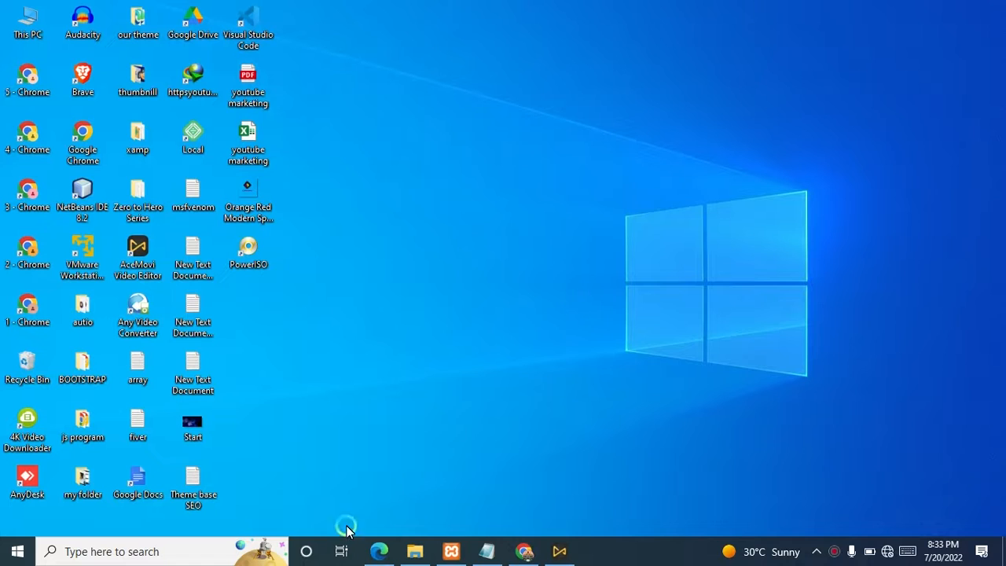
Switch to Microsoft Edge and look through the Widgets and Homepage Settings sections of the theme customizer.
left_click(373, 554)
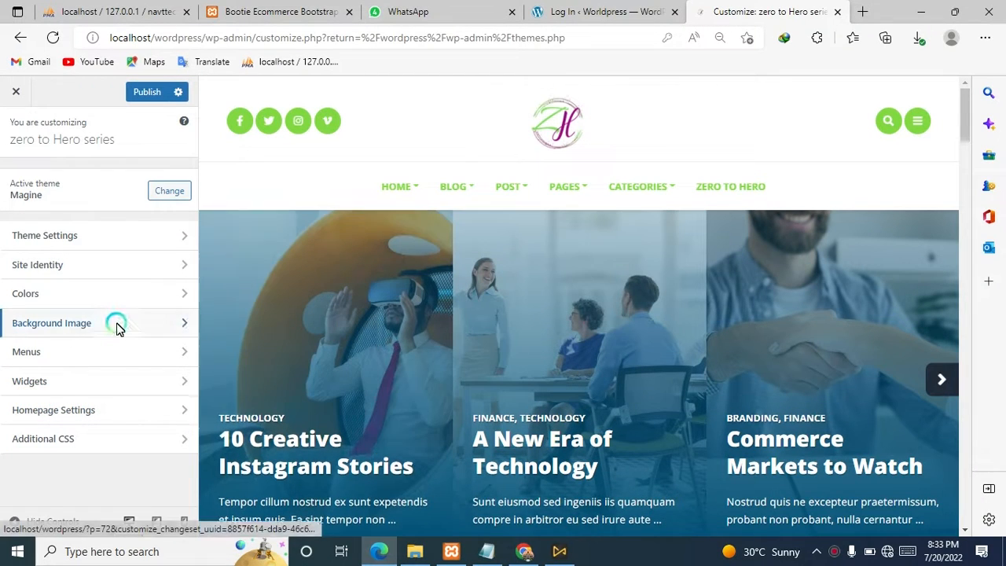
left_click(105, 380)
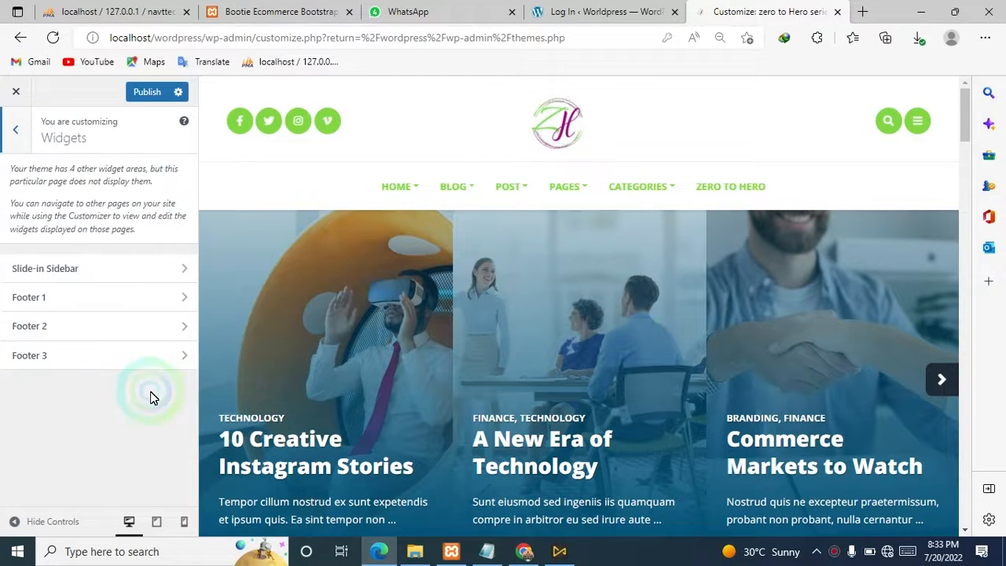
left_click(20, 139)
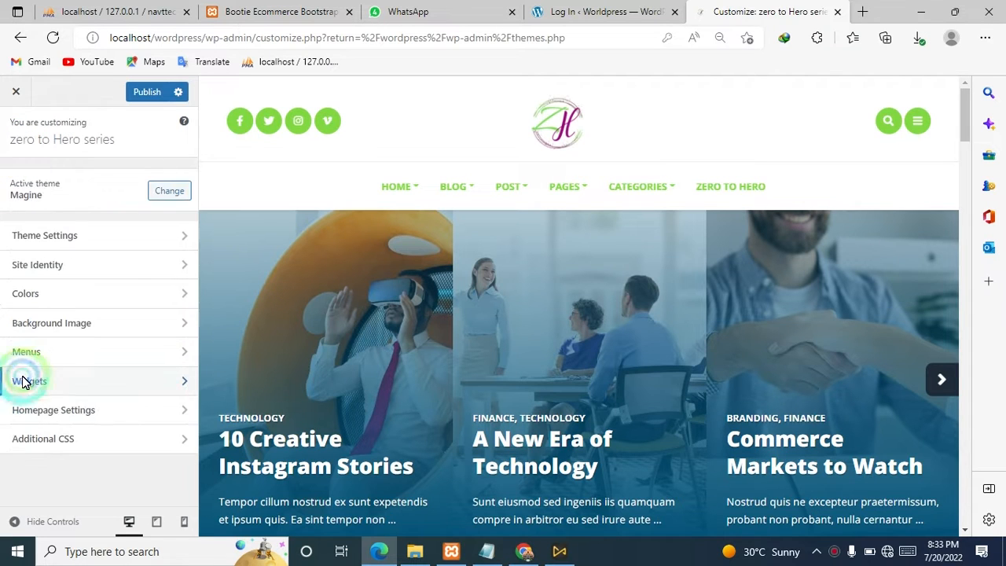
left_click(126, 425)
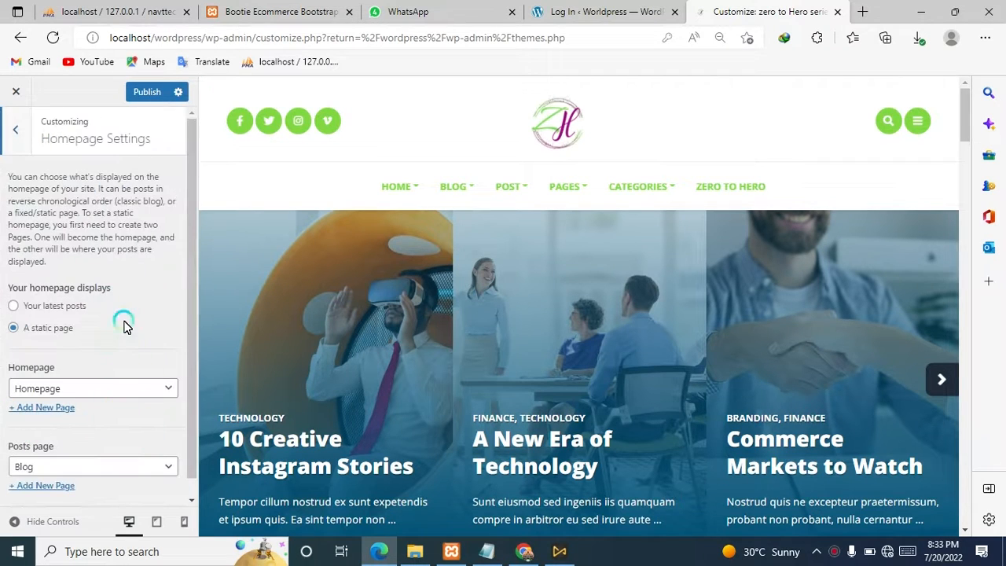
left_click(14, 137)
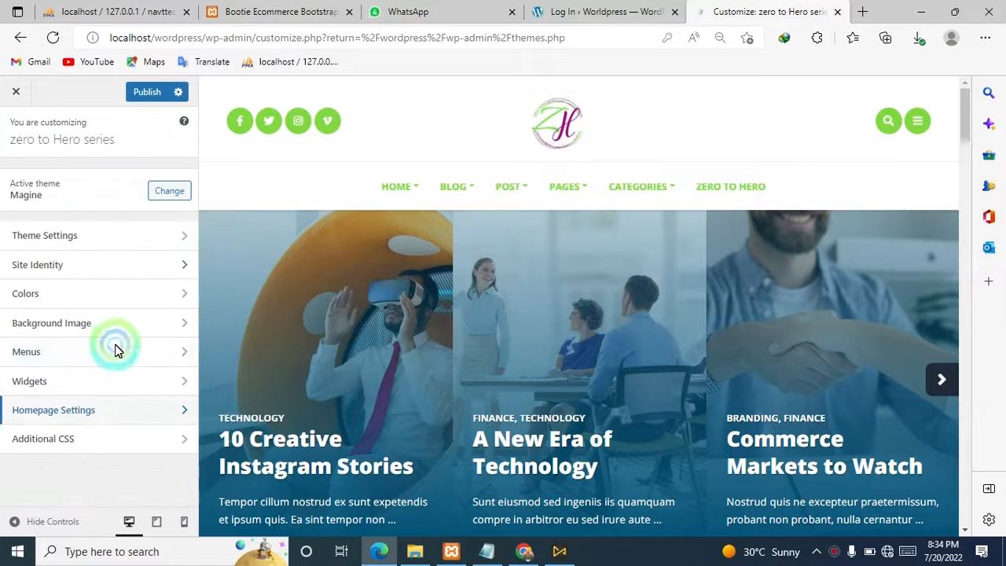
Set the homepage to display your latest posts in the Homepage Settings and publish the change.
left_click(115, 417)
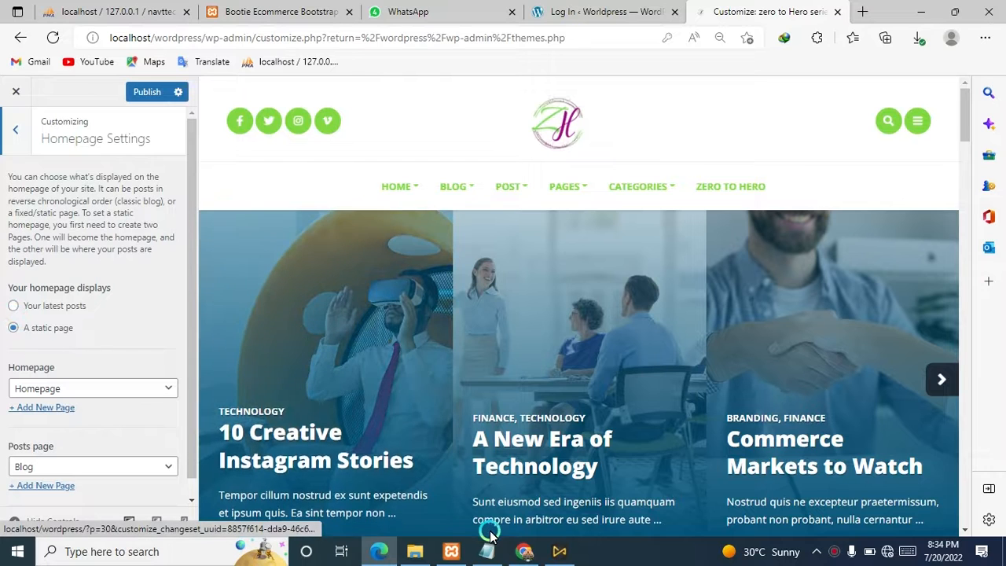
left_click(64, 285)
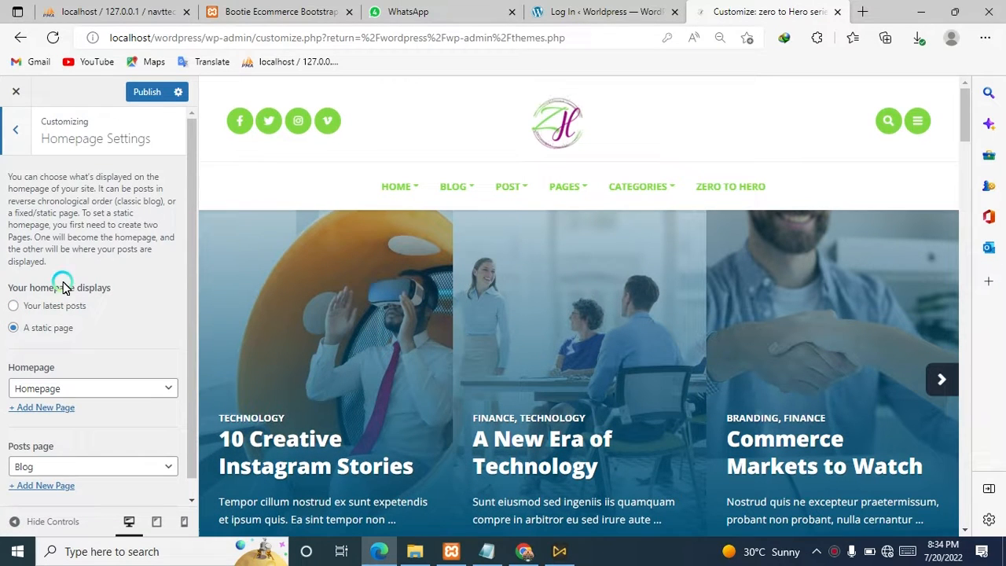
left_click(23, 306)
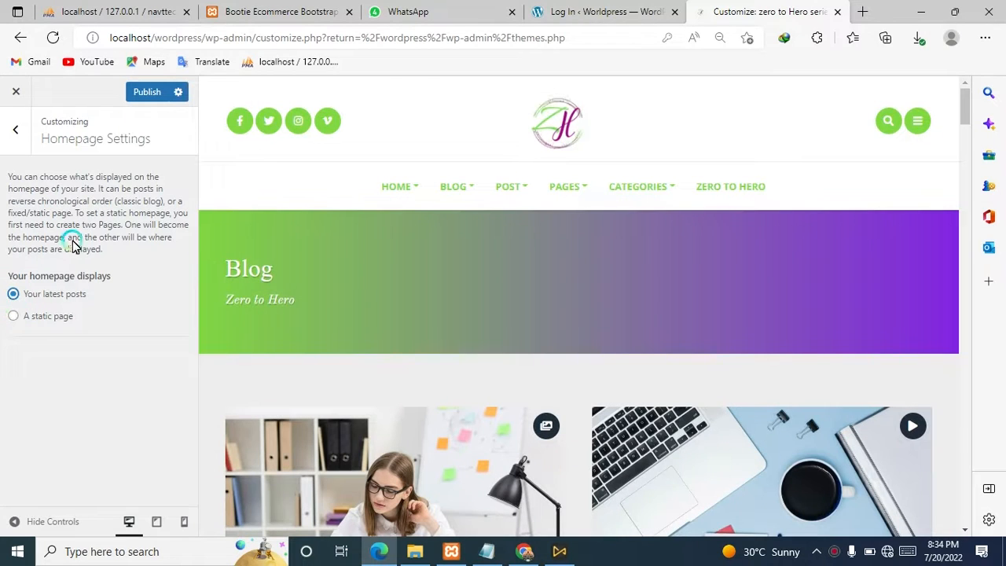
left_click(149, 92)
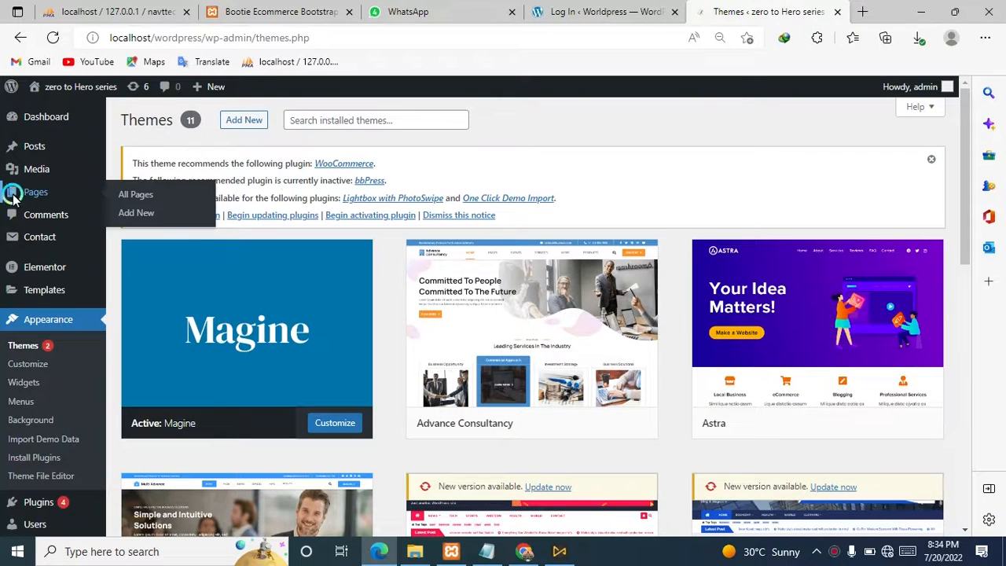
Open the list of all posts in the WordPress admin.
mouse_move(37, 148)
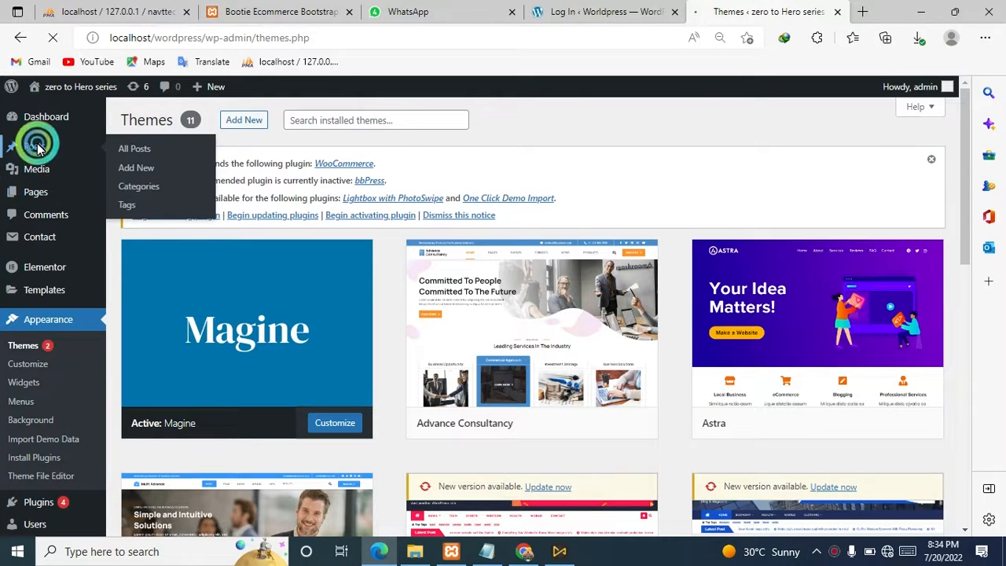
left_click(132, 149)
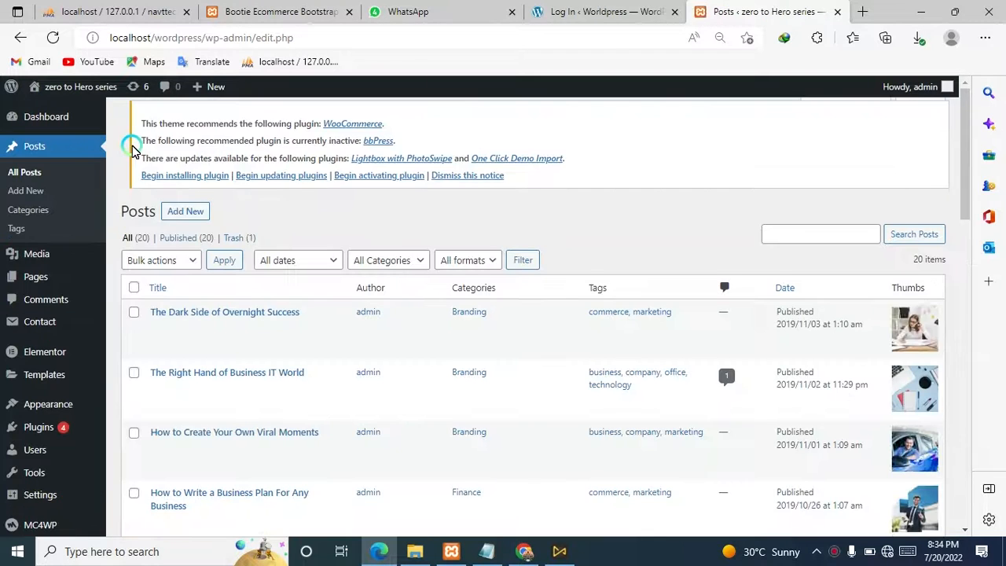
left_click(4, 171)
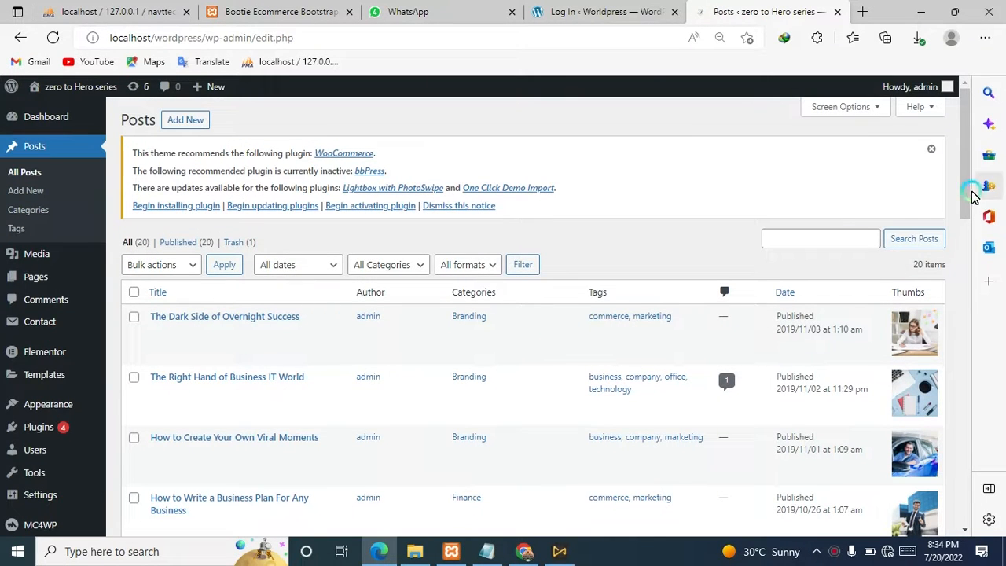
Select every post in the list, from "The Dark Side of Overnight Success" to "Commerce Markets to Watch", and bulk-move them to the trash.
left_click_drag(967, 188, 959, 220)
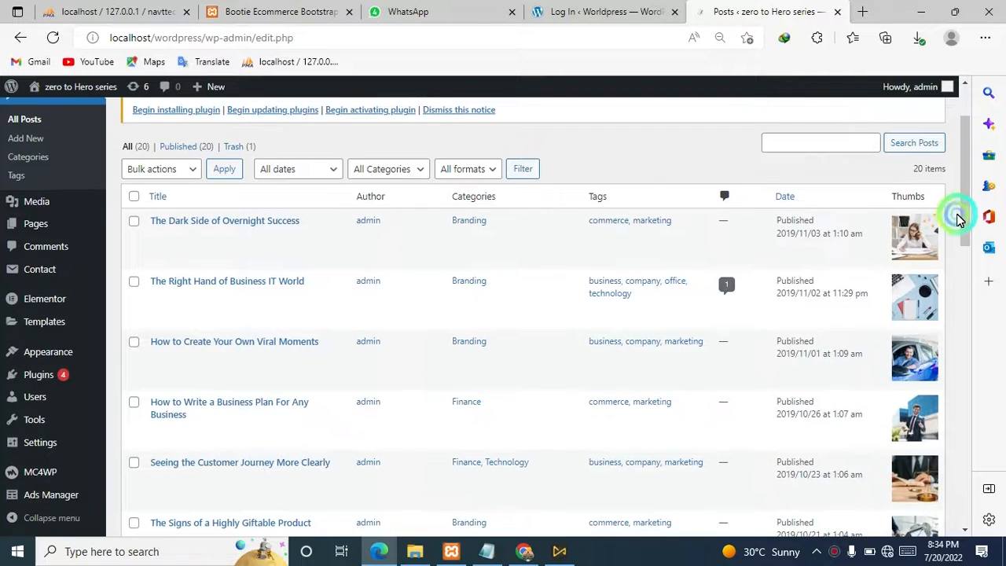
left_click(134, 221)
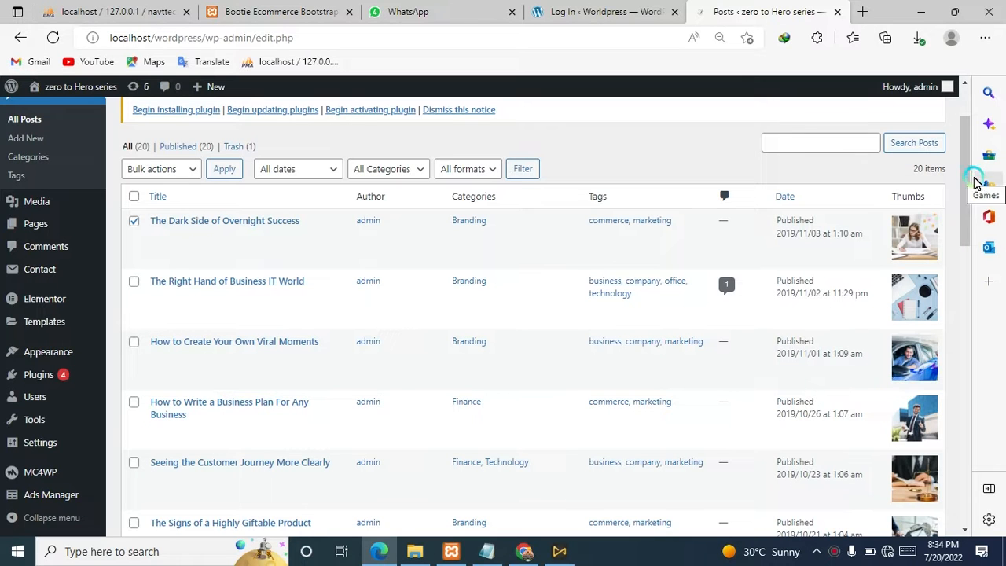
left_click_drag(973, 181, 899, 458)
left_click_drag(968, 449, 943, 180)
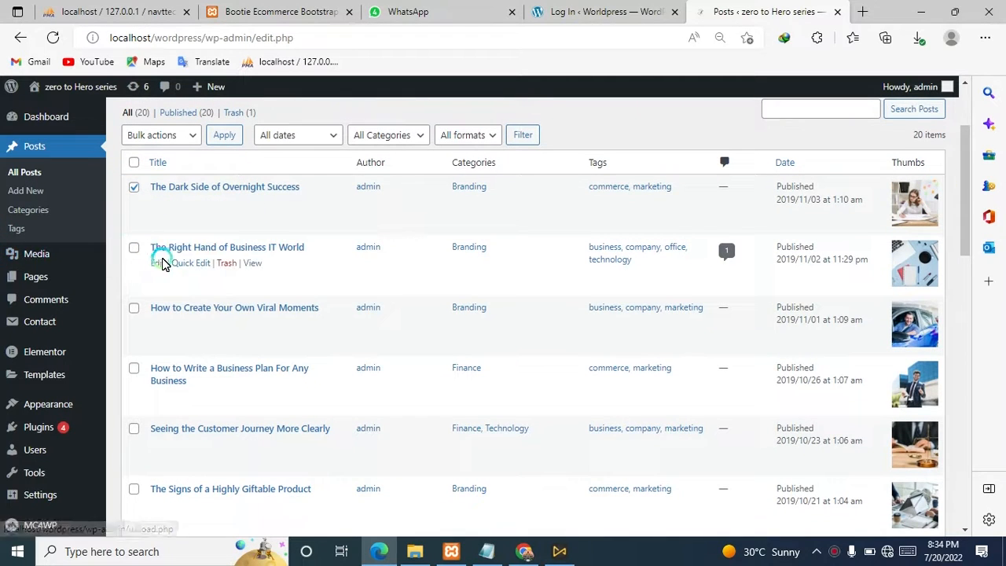
left_click(134, 307)
left_click(134, 371)
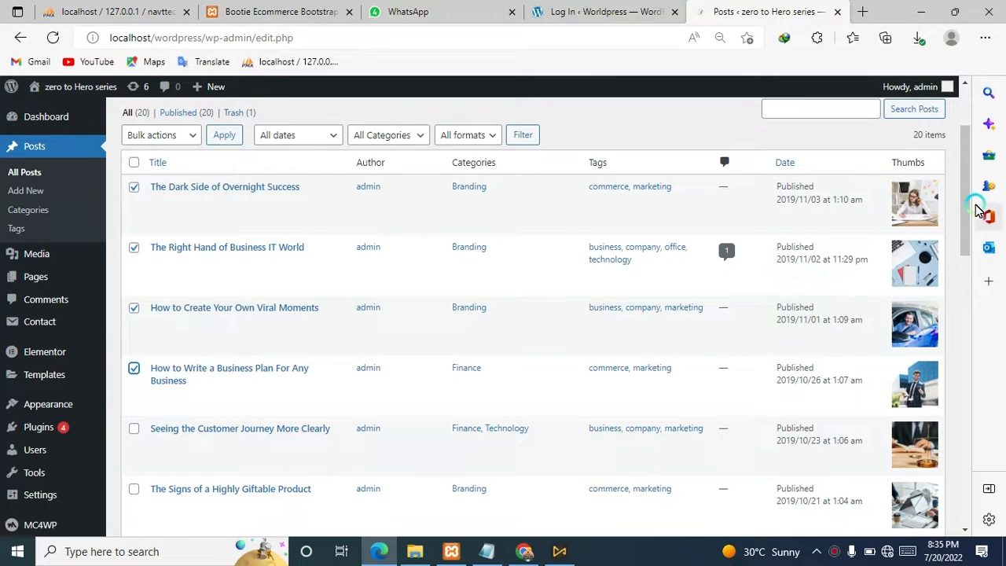
left_click_drag(967, 203, 957, 272)
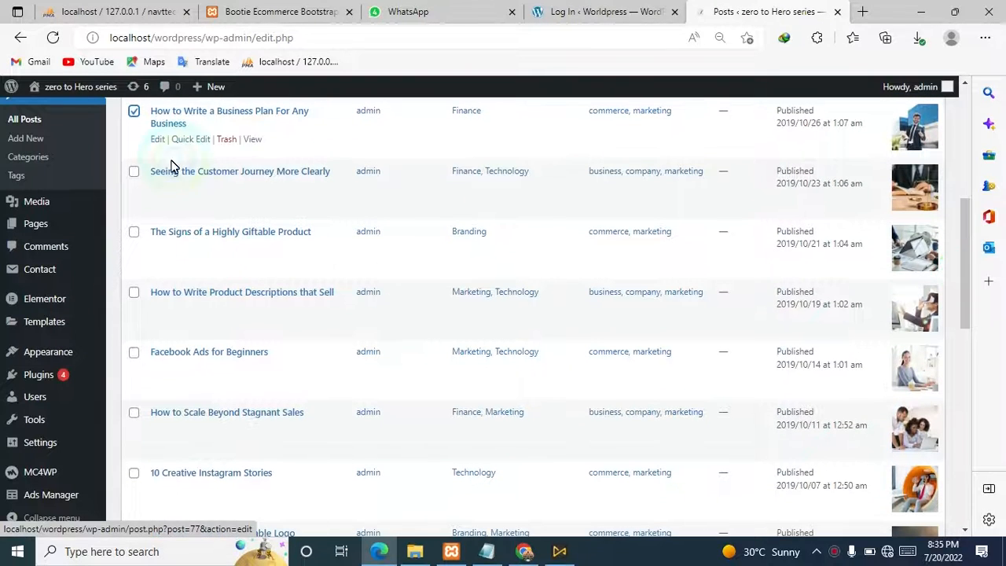
left_click(133, 173)
left_click(134, 233)
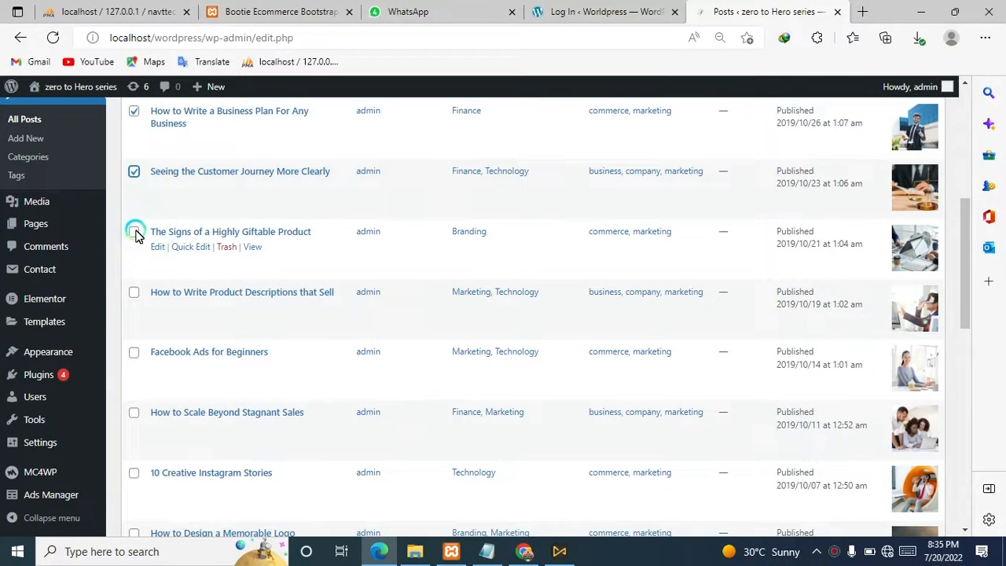
left_click(132, 295)
left_click(134, 353)
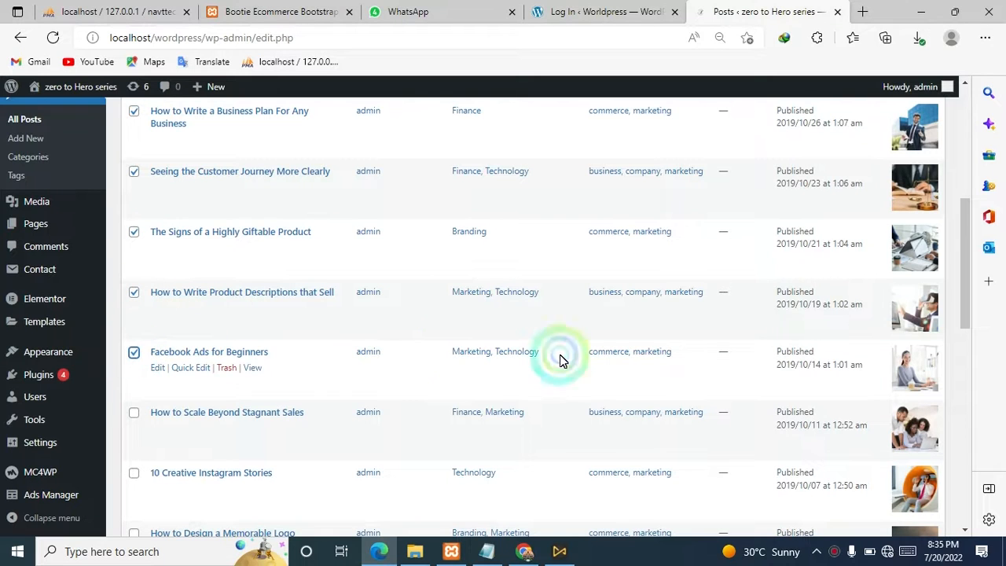
left_click_drag(965, 303, 950, 345)
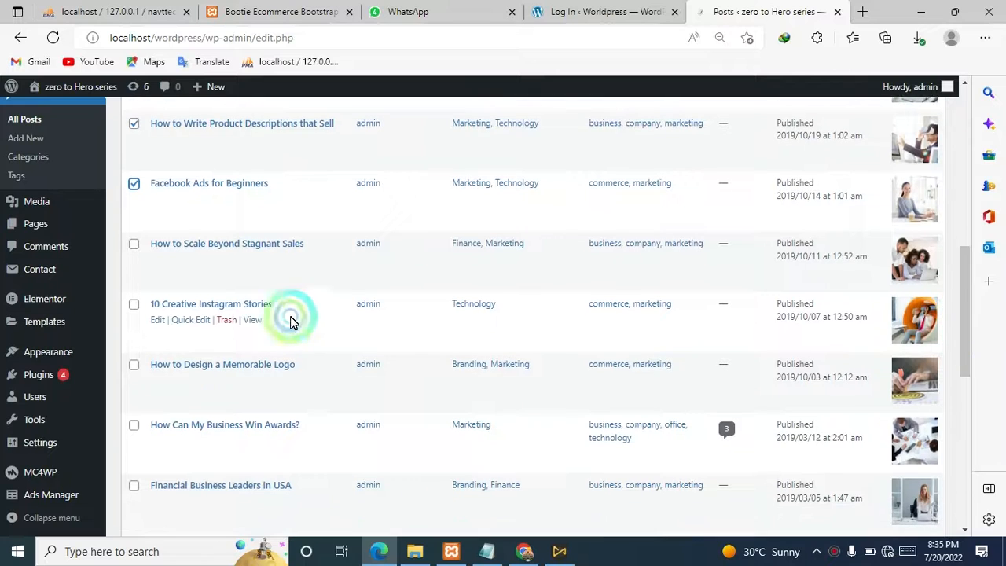
left_click(134, 244)
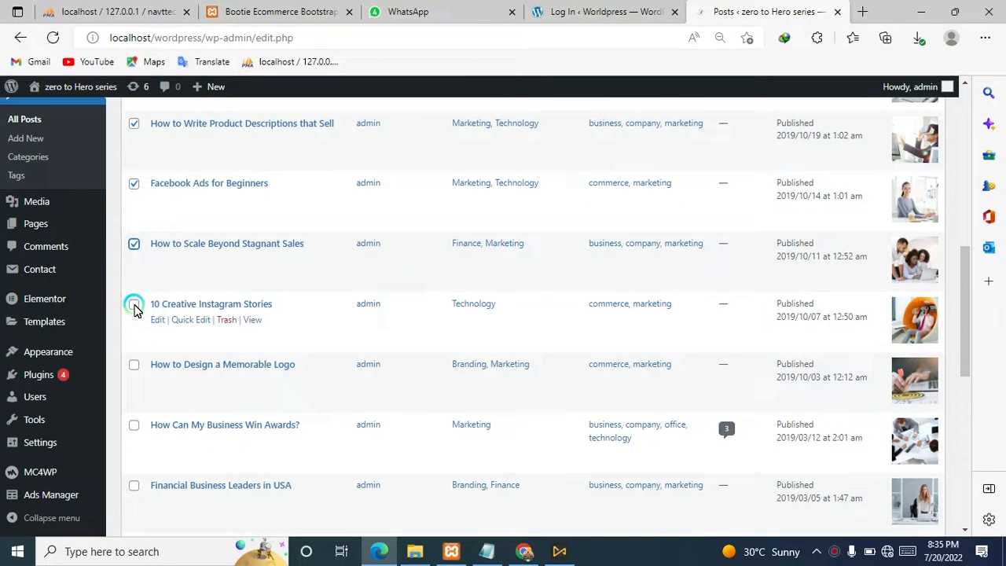
left_click(133, 305)
left_click(133, 366)
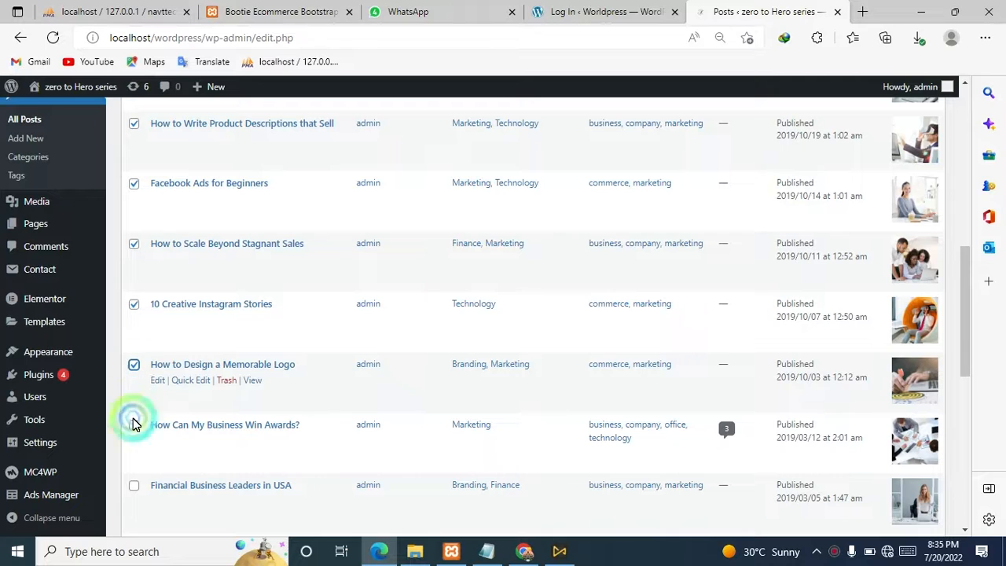
left_click(133, 424)
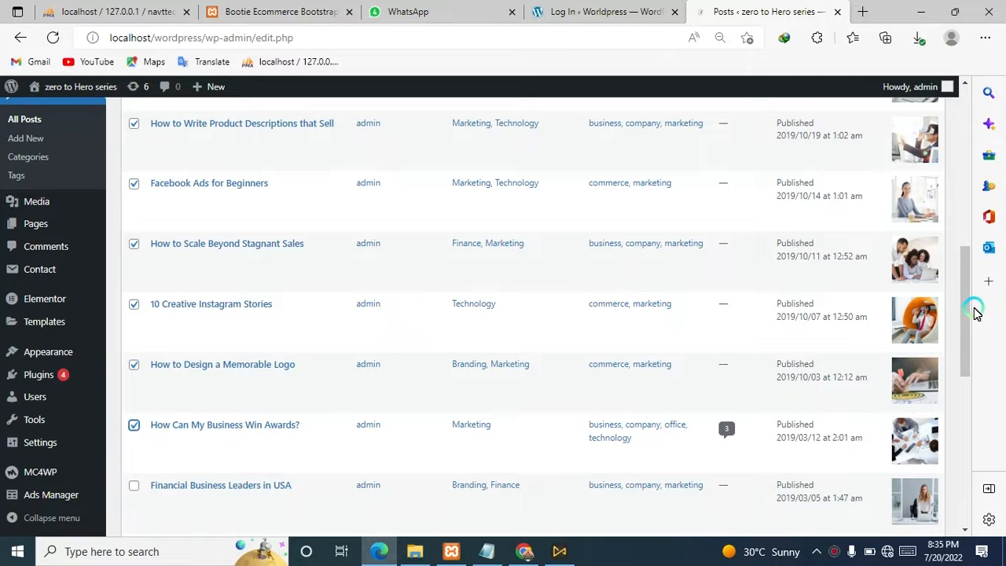
left_click_drag(966, 301, 963, 356)
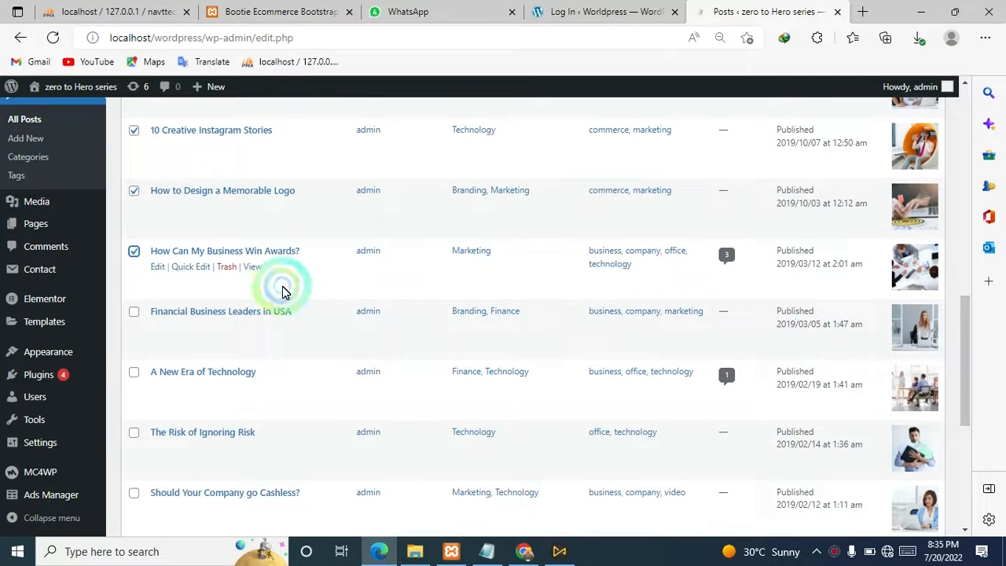
left_click(134, 312)
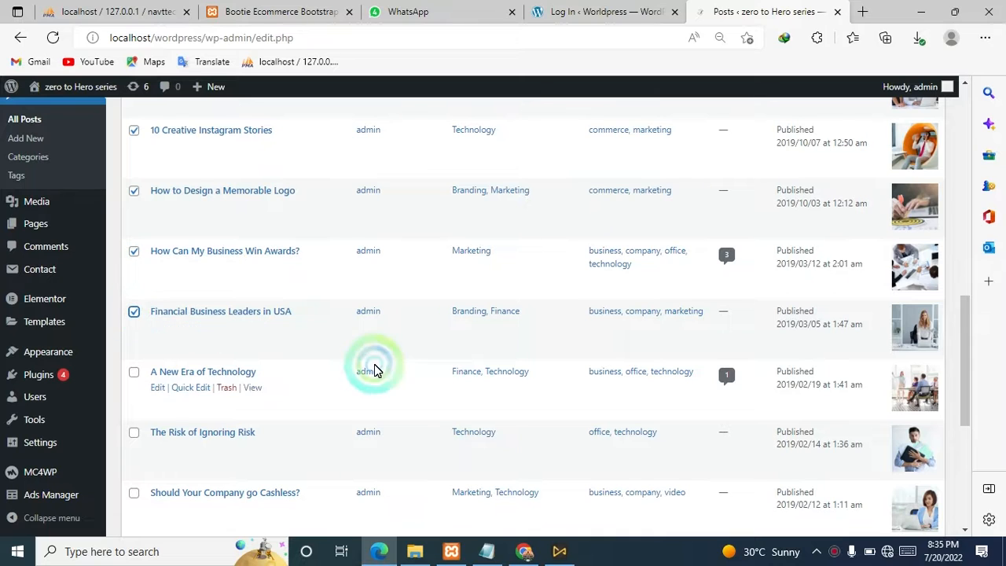
left_click_drag(973, 363, 957, 404)
left_click(175, 381)
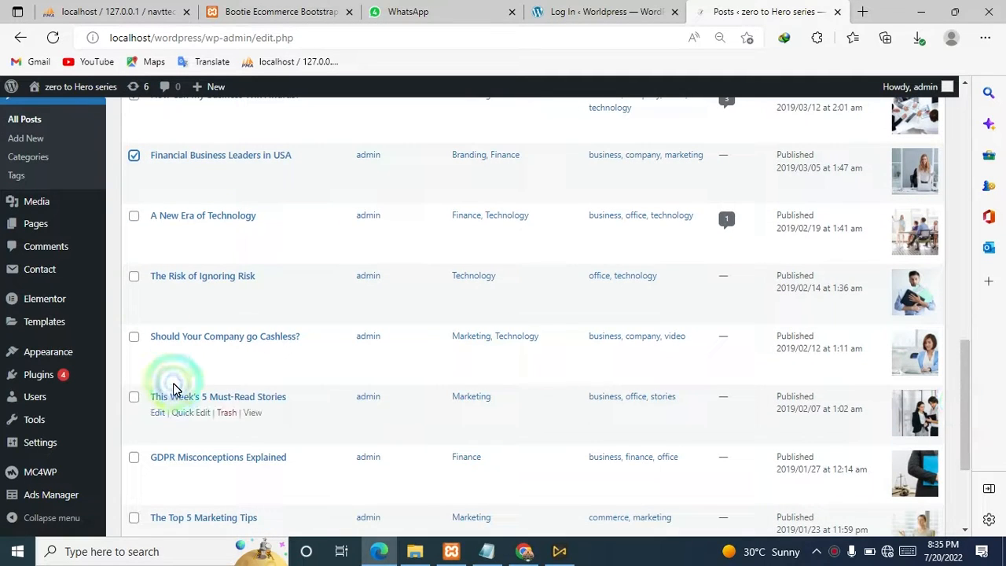
left_click(134, 217)
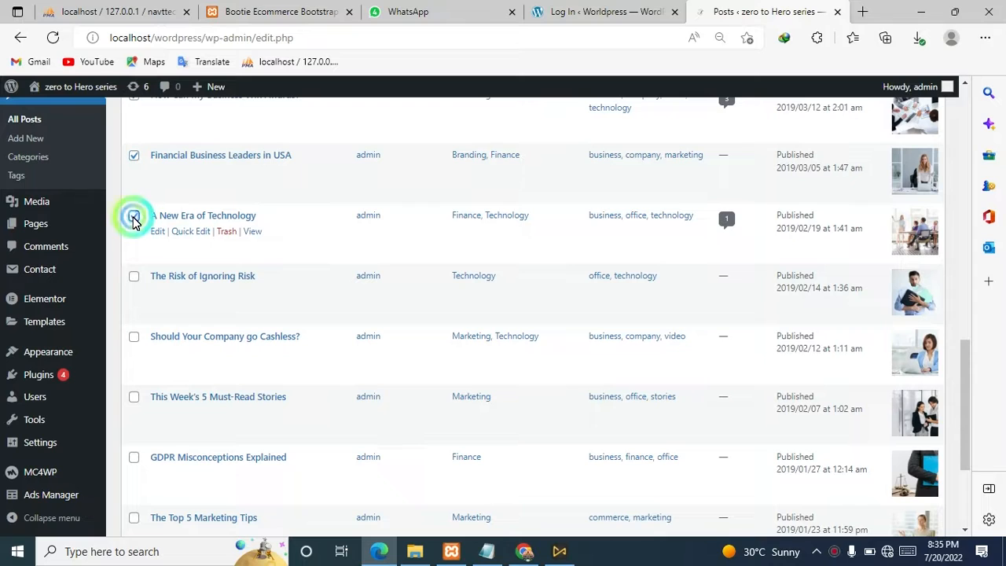
left_click(134, 278)
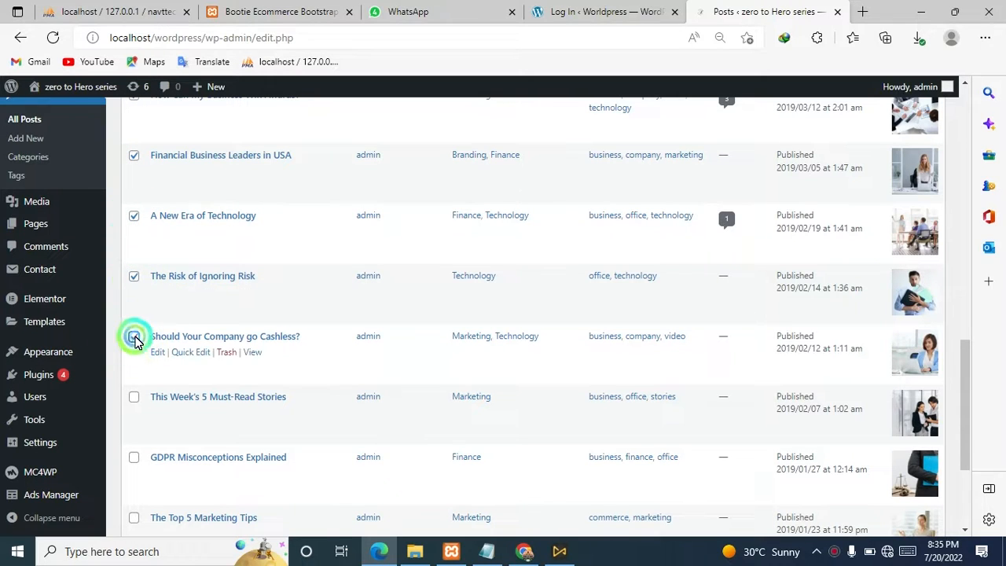
left_click(134, 338)
left_click(133, 397)
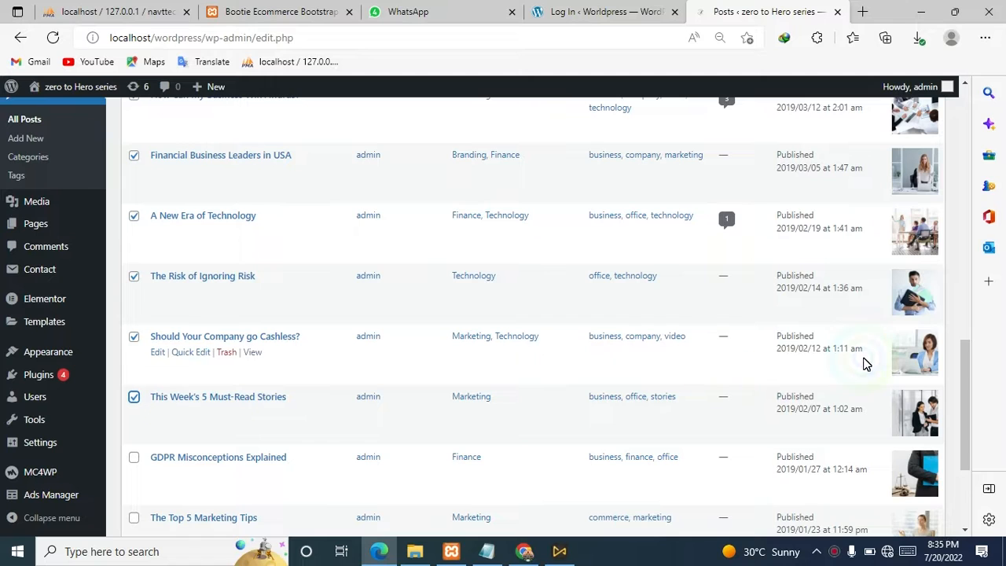
left_click_drag(959, 374, 957, 432)
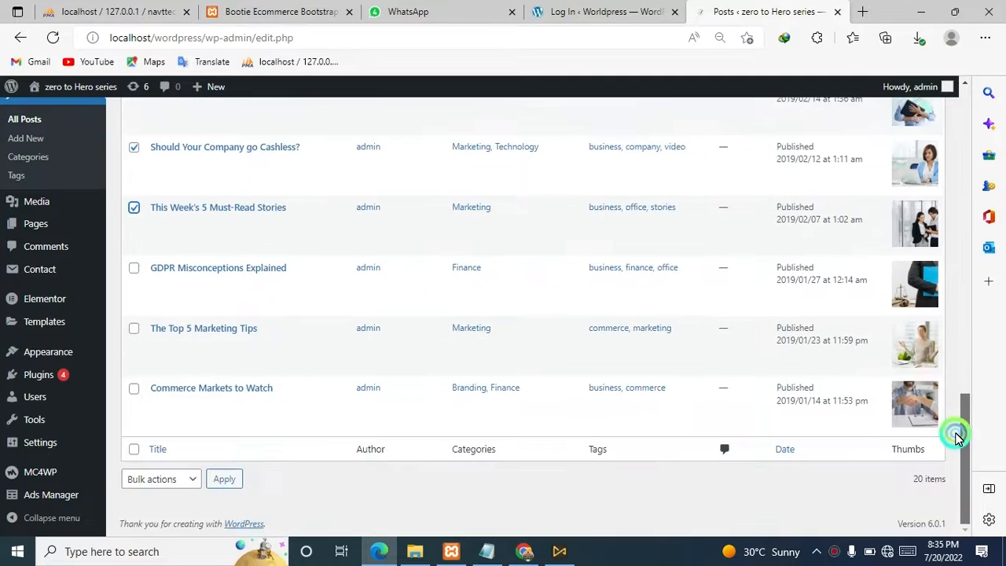
left_click(134, 268)
left_click(134, 329)
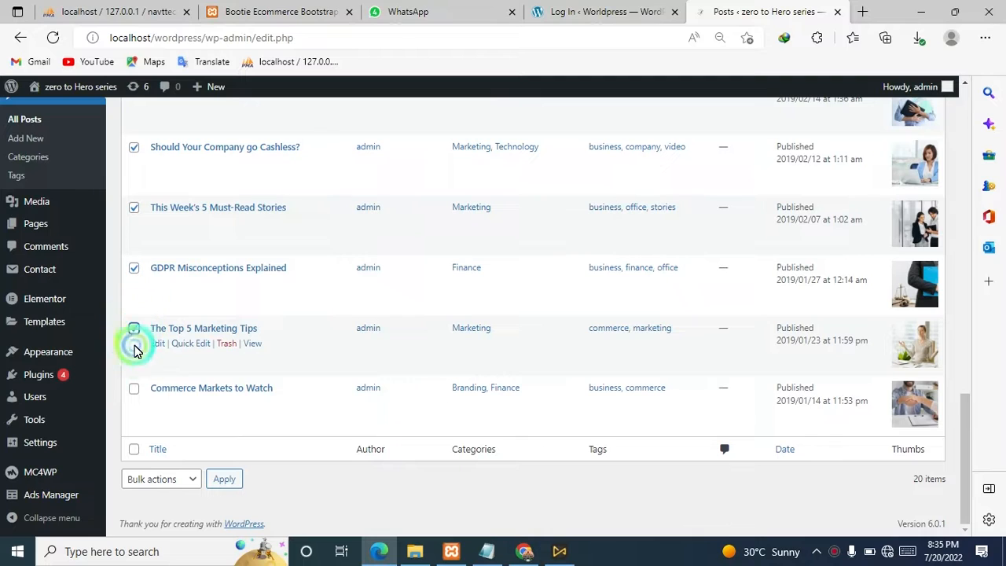
left_click(133, 391)
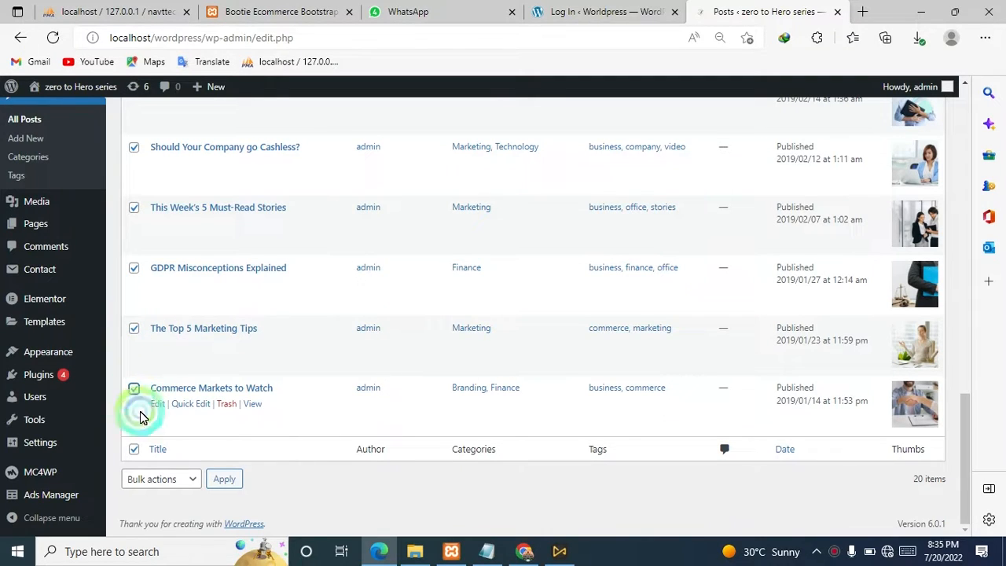
left_click(194, 483)
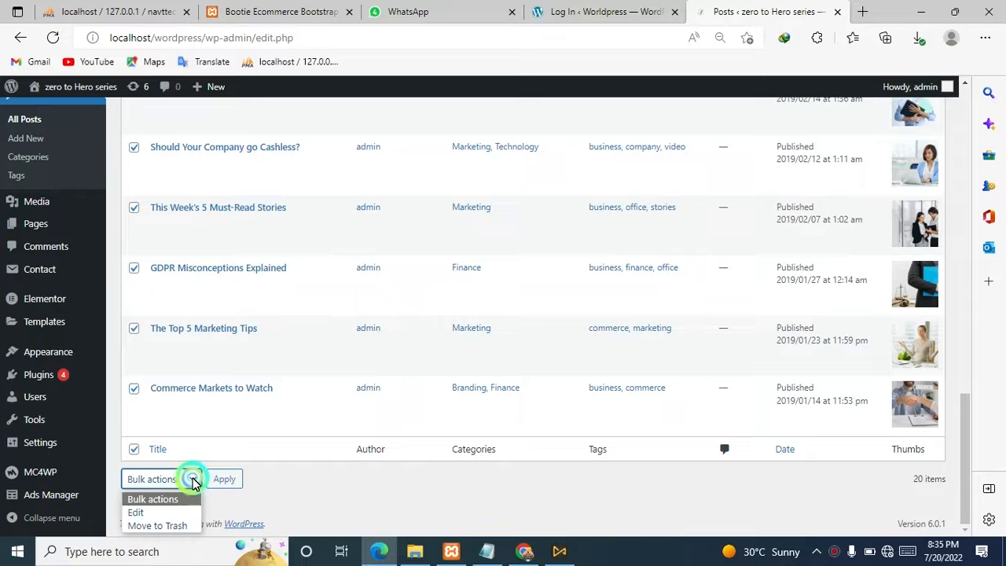
left_click(157, 526)
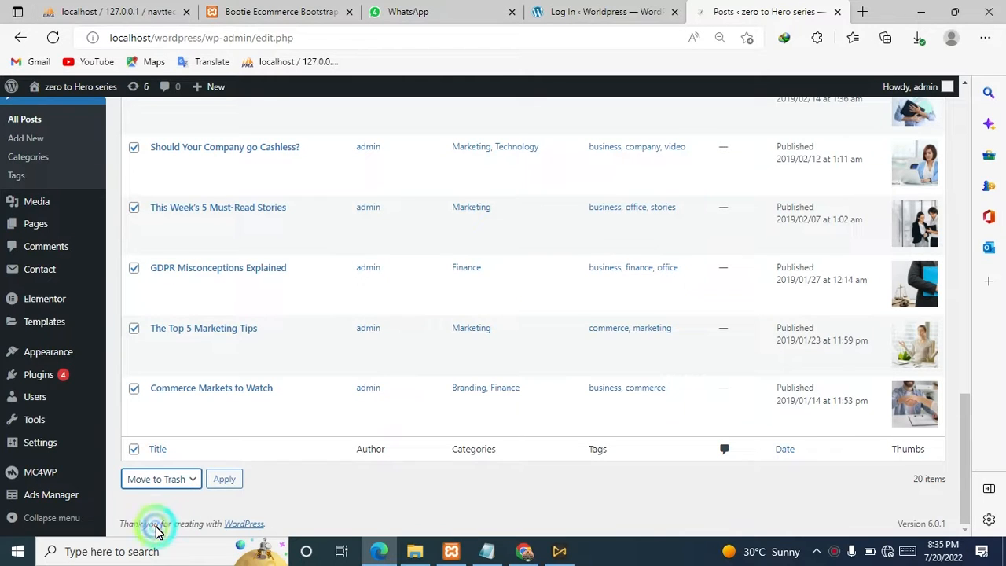
left_click(226, 480)
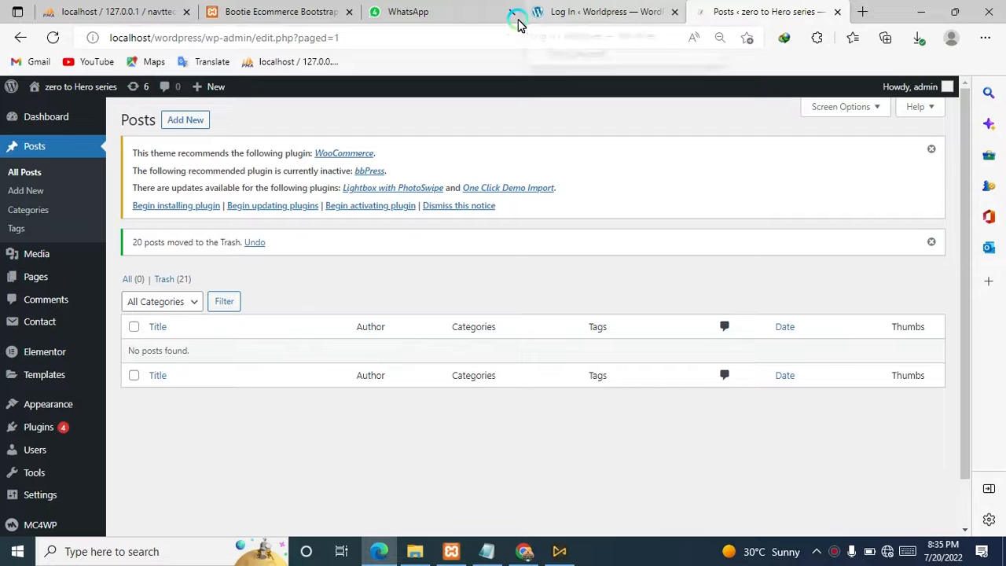
Open the "zero to Hero series" site in a new browser tab and bring it to the front.
mouse_move(52, 88)
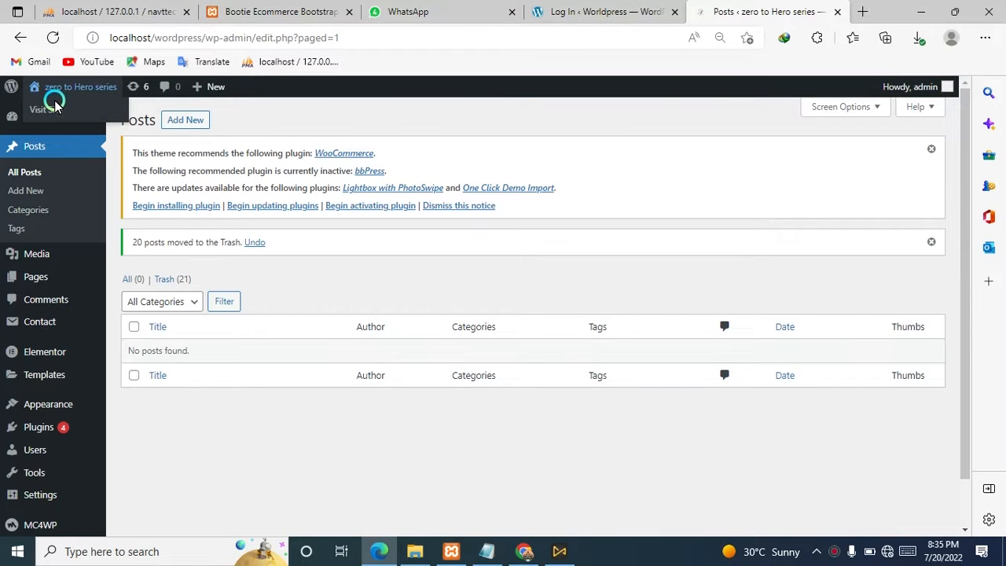
right_click(56, 106)
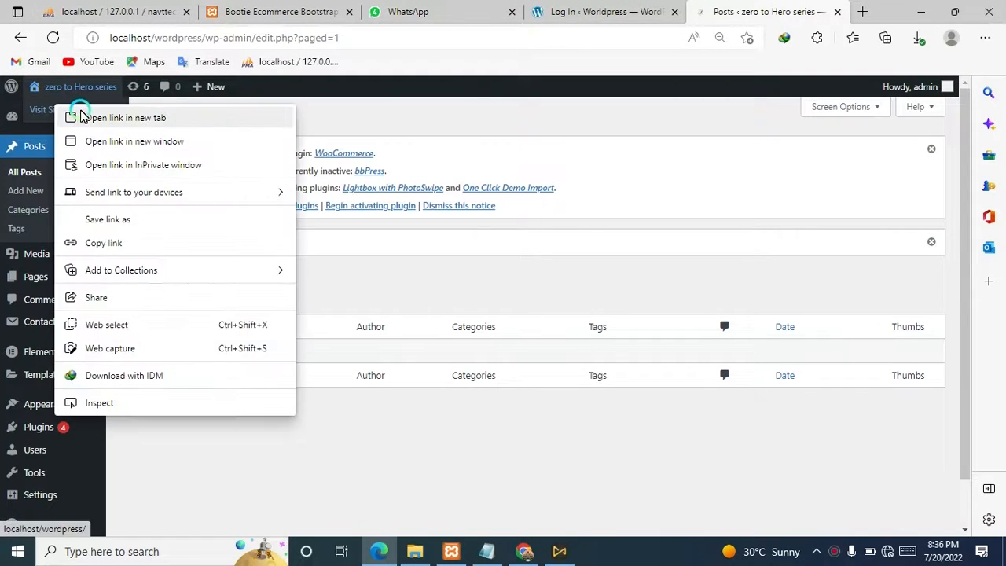
left_click(81, 113)
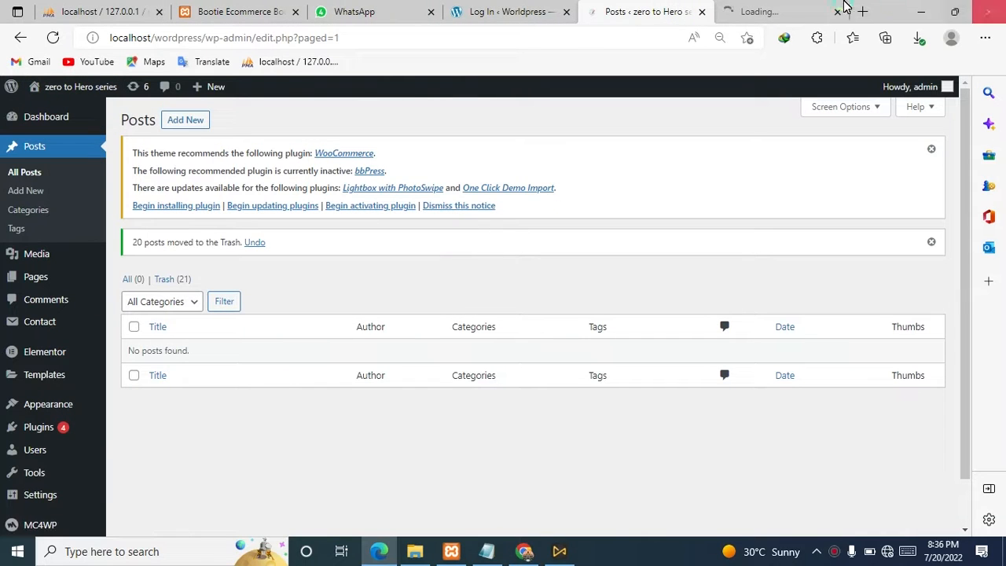
left_click(803, 6)
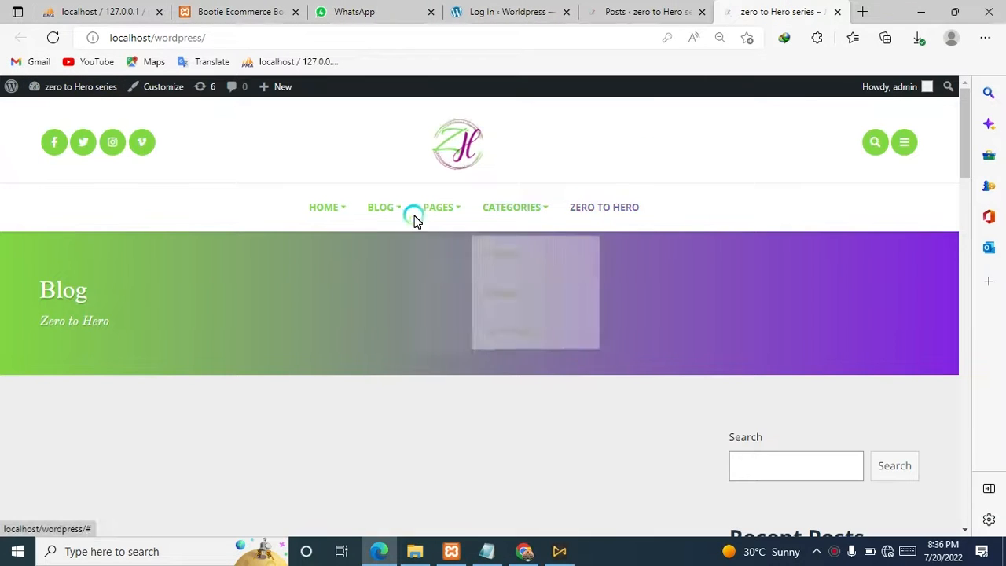
Open the Demo 1 page under Home on the site and check its content.
left_click(332, 207)
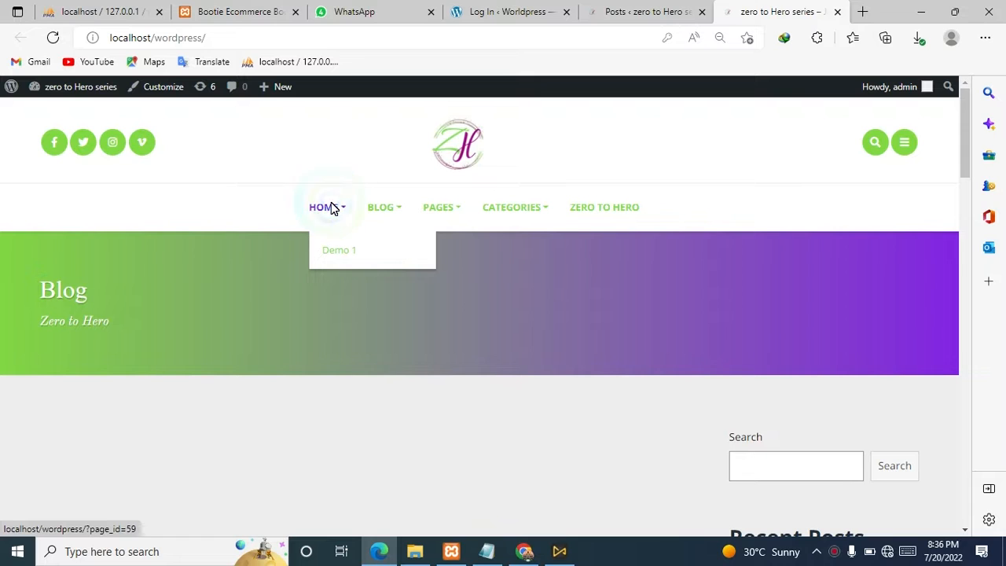
left_click(346, 250)
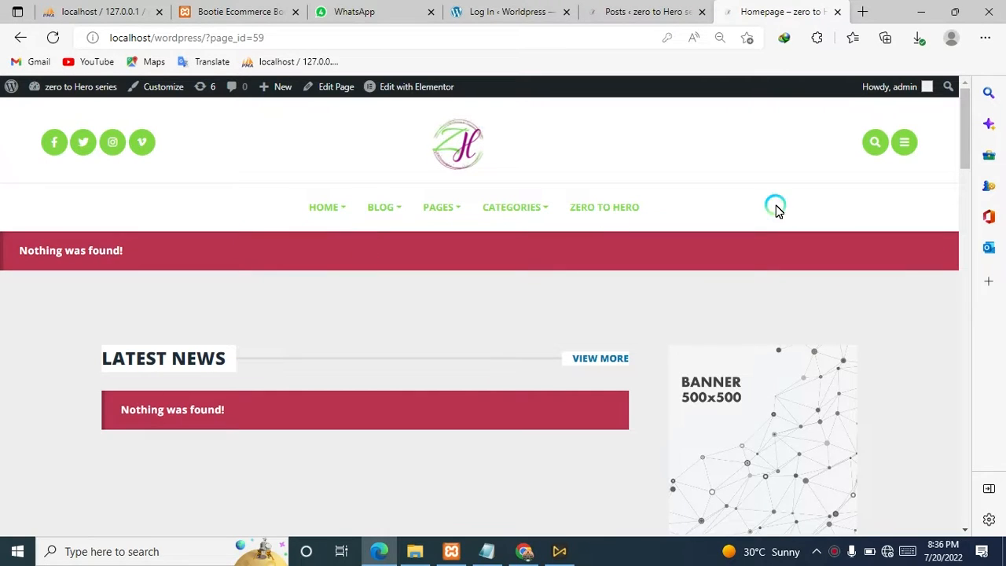
left_click_drag(966, 115, 867, 78)
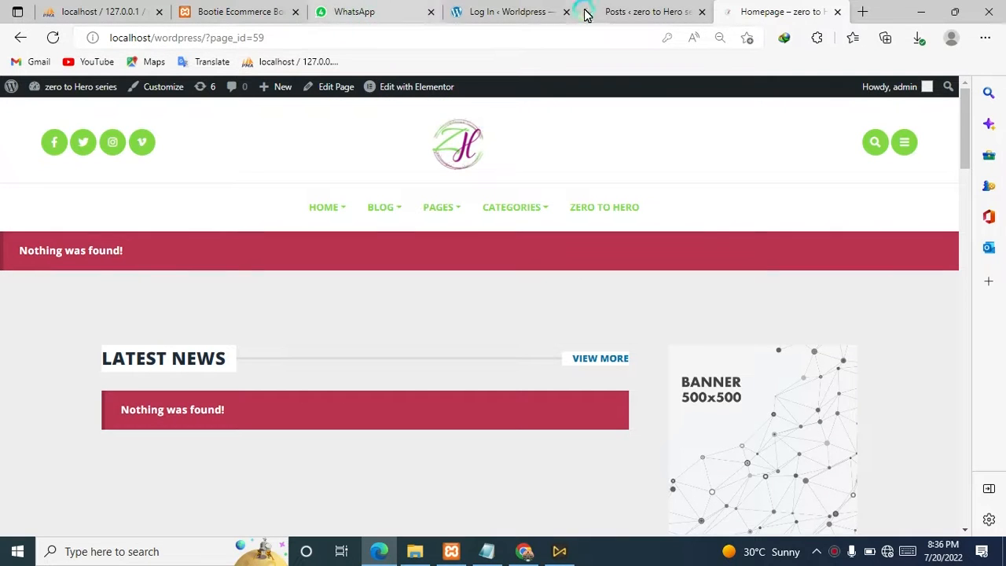
Return to the WordPress admin, review the homepage display and search engine visibility options in the Reading settings, and save the changes.
left_click(639, 9)
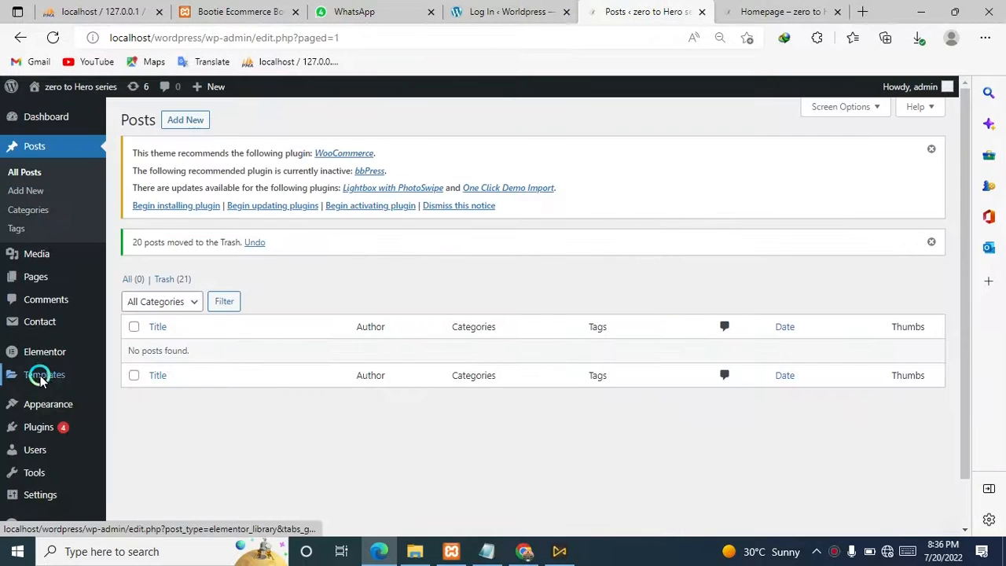
mouse_move(41, 487)
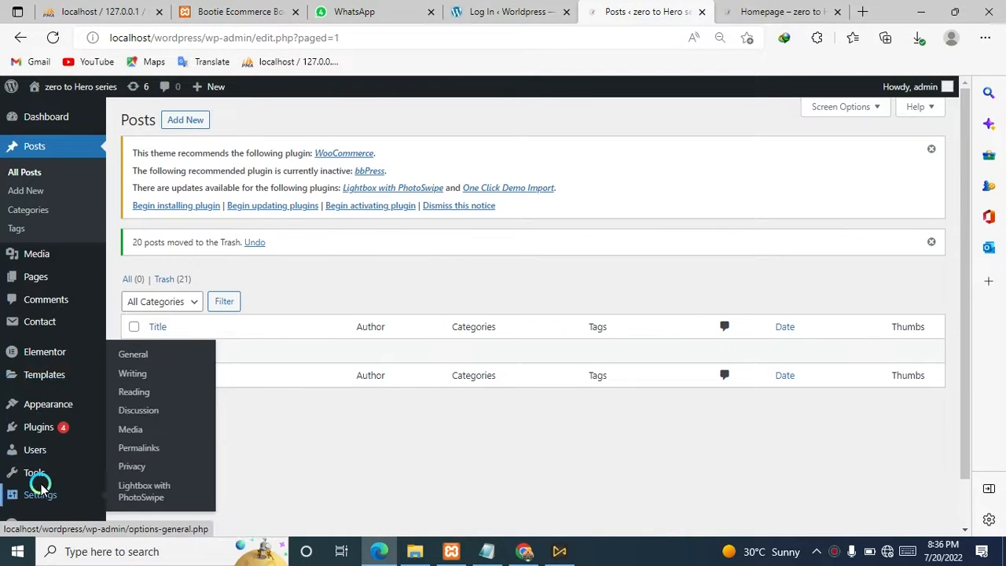
left_click(143, 395)
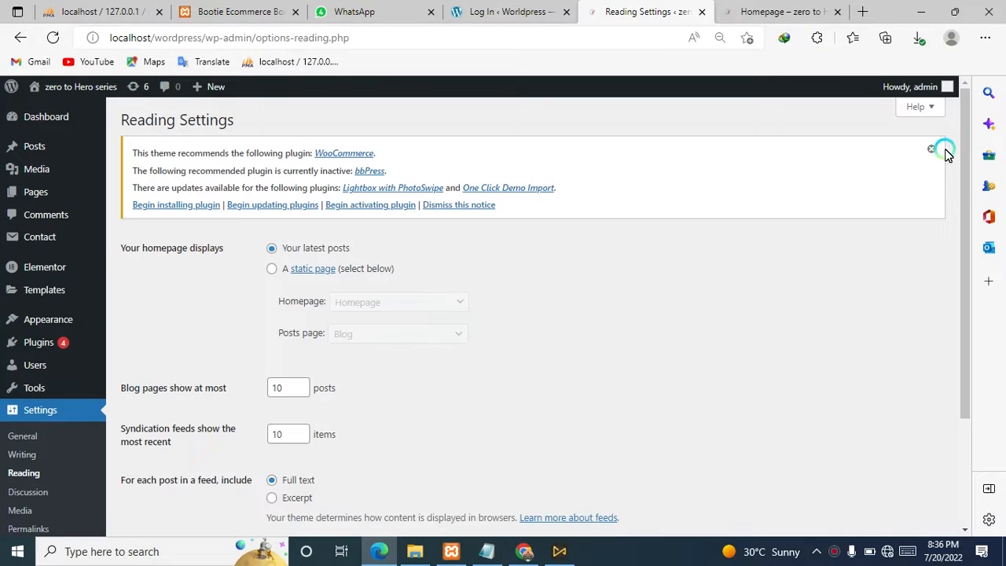
left_click_drag(965, 152, 957, 288)
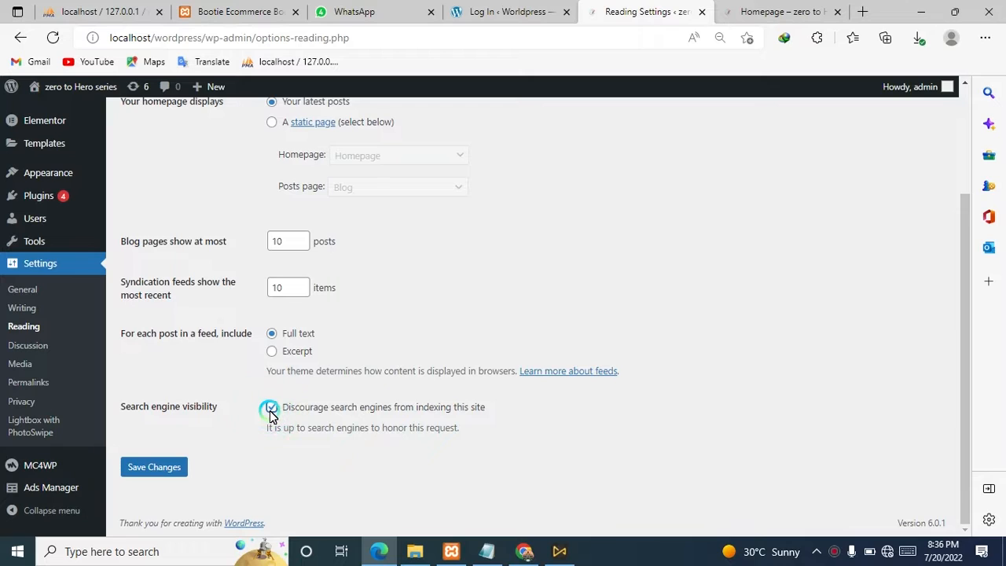
left_click(176, 466)
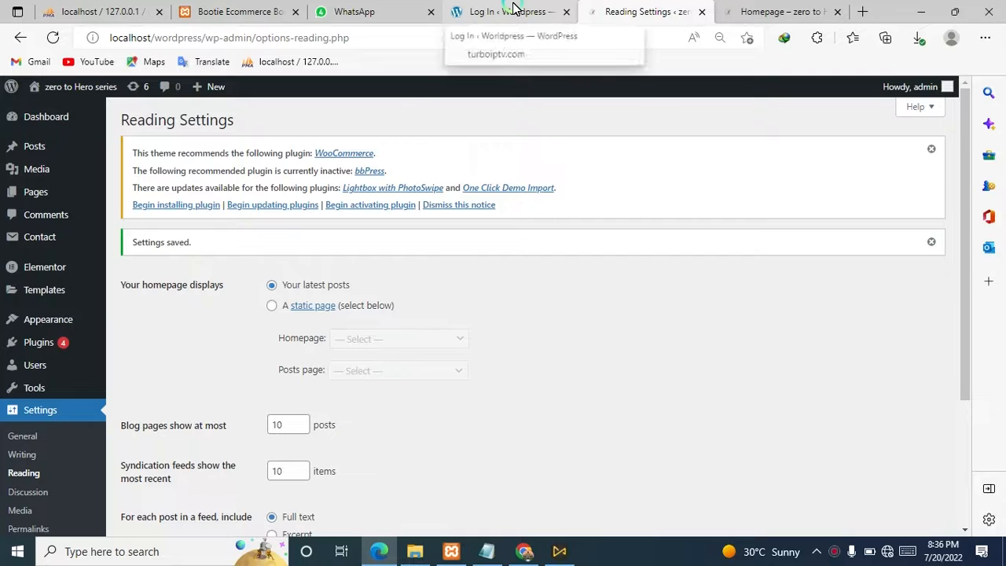
Open the list of all pages in the WordPress admin.
left_click(59, 147)
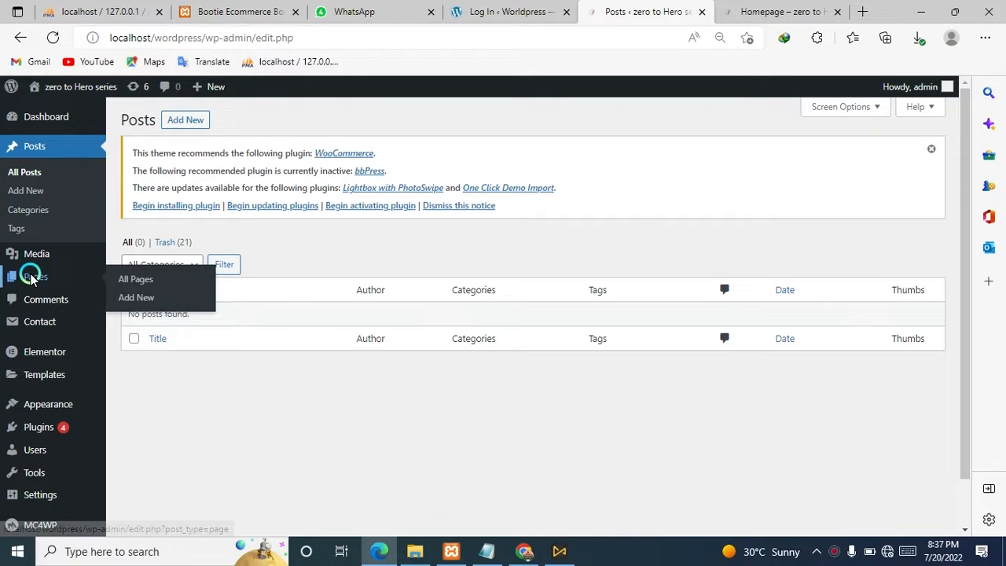
left_click(135, 279)
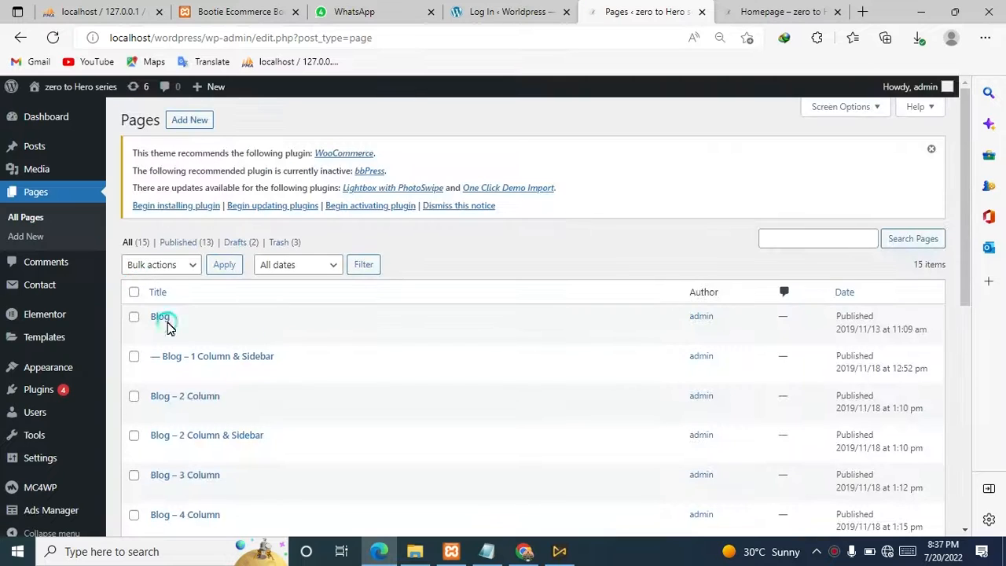
mouse_move(122, 331)
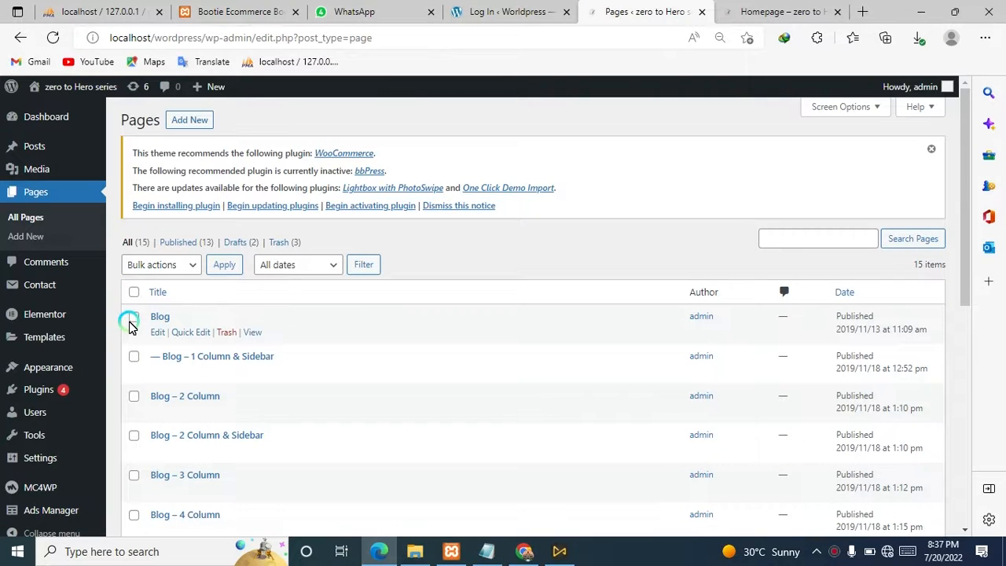
left_click(291, 319)
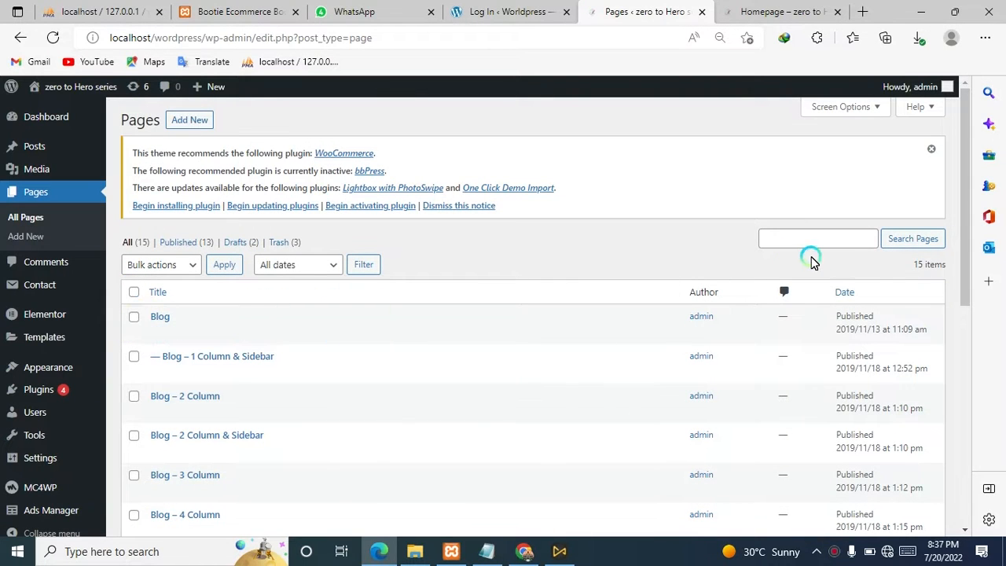
Select every page from "Blog" to "zero to hero" except "Contact", and bulk-move them to the trash.
left_click_drag(975, 240, 956, 322)
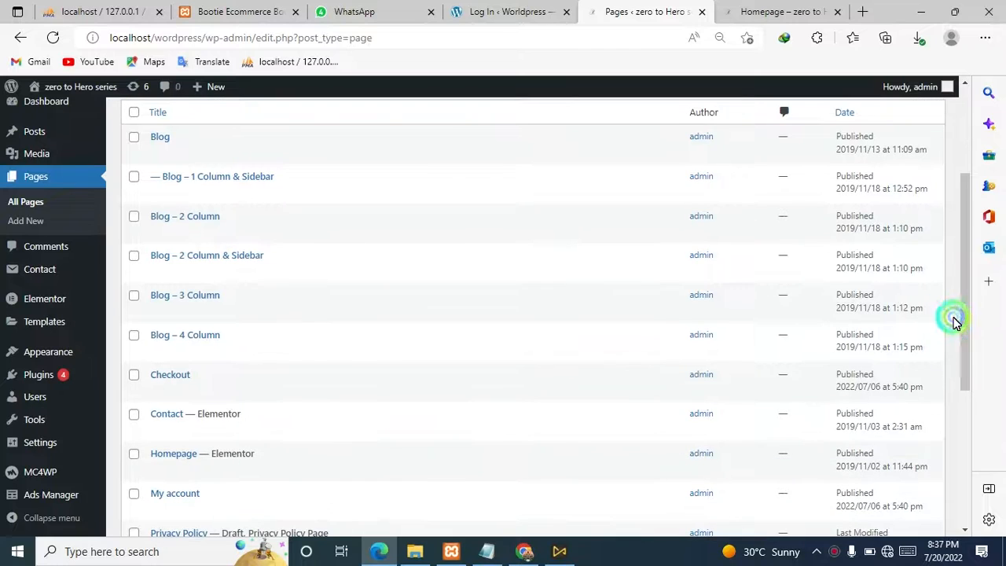
left_click(441, 161)
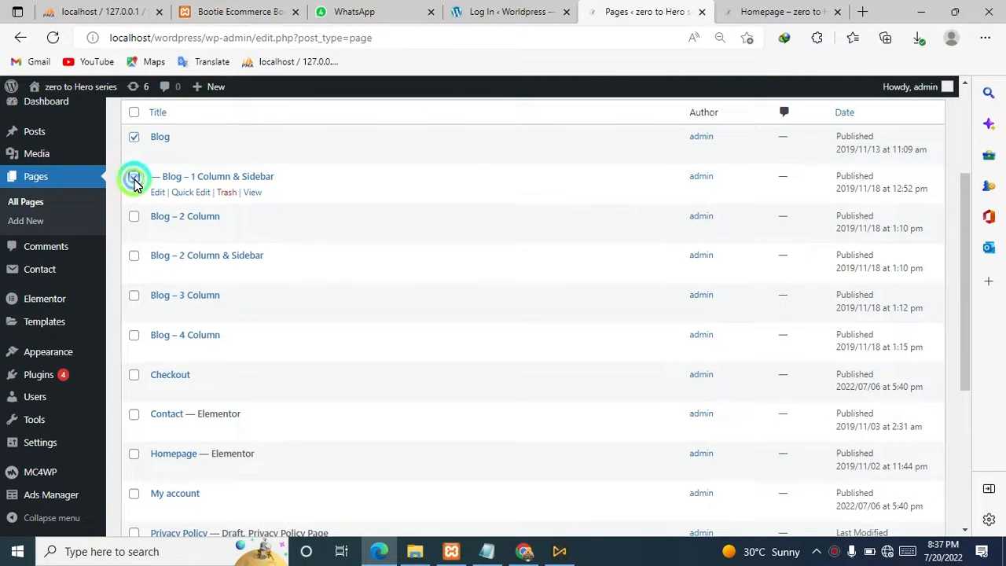
left_click(134, 217)
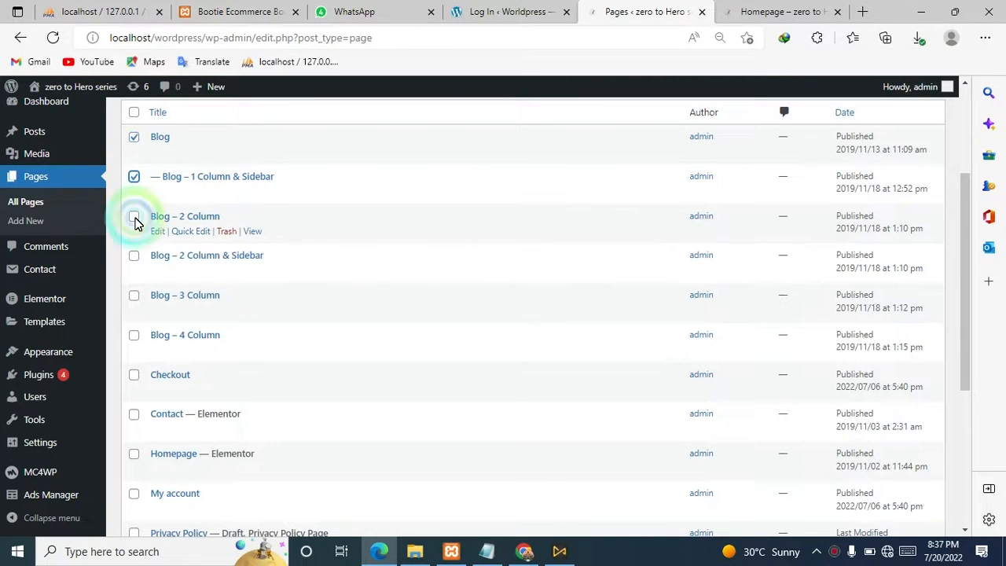
left_click(134, 259)
left_click(135, 296)
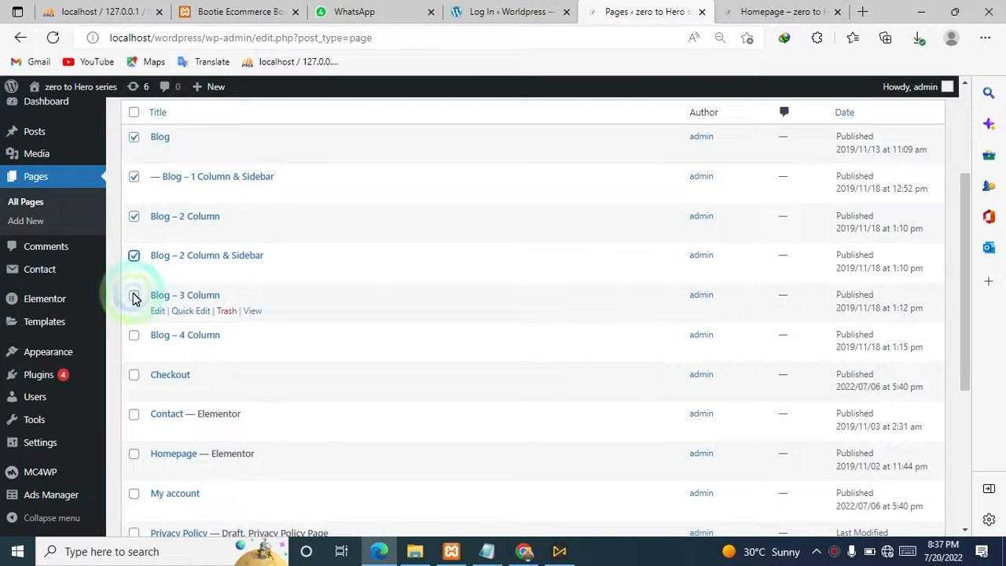
left_click(132, 339)
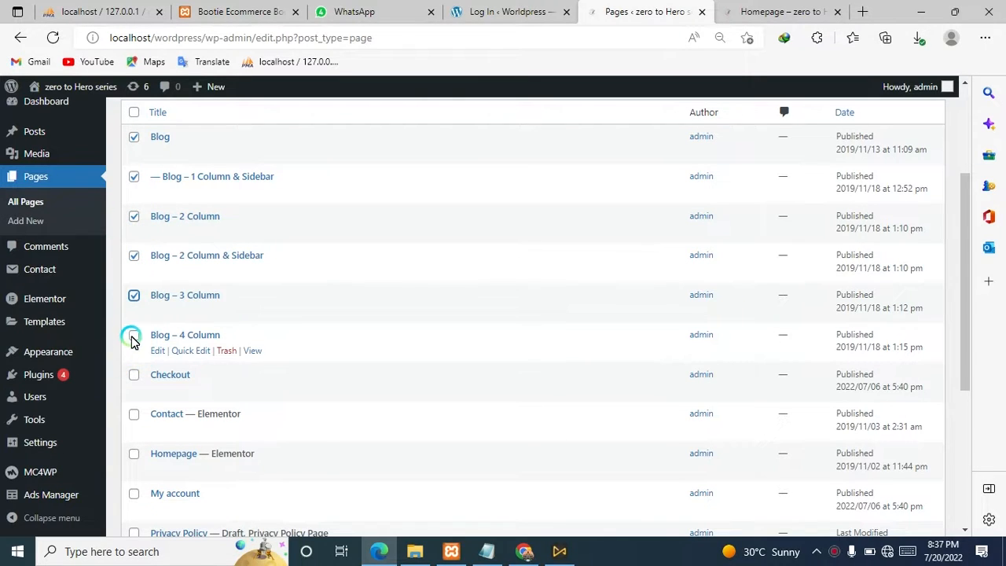
left_click(134, 375)
left_click(132, 415)
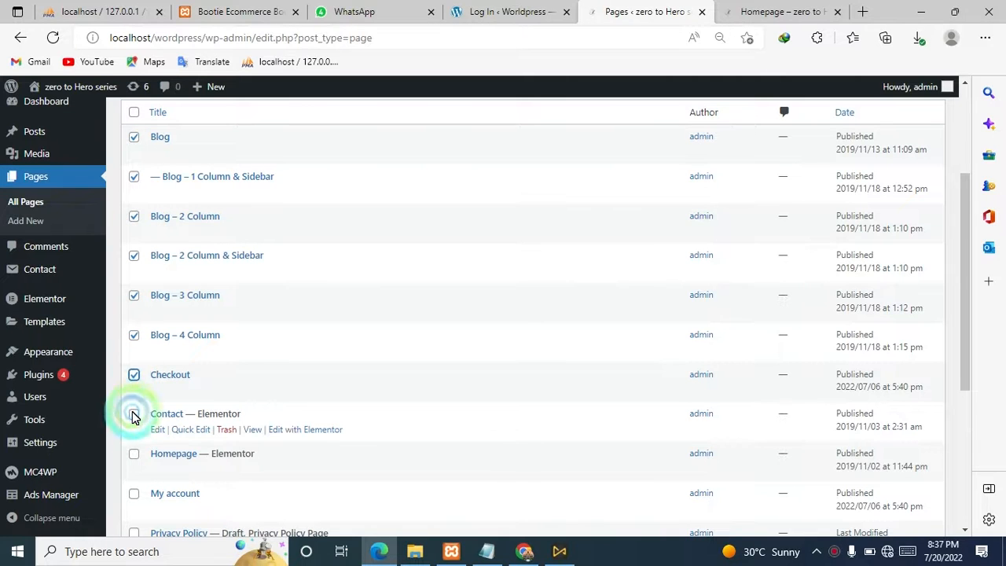
left_click(132, 456)
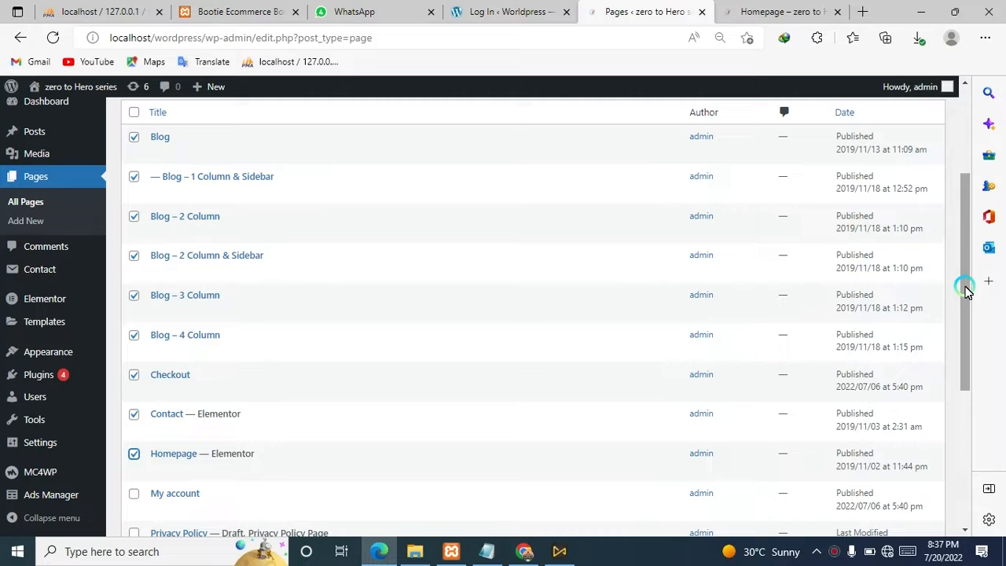
left_click_drag(967, 291, 970, 385)
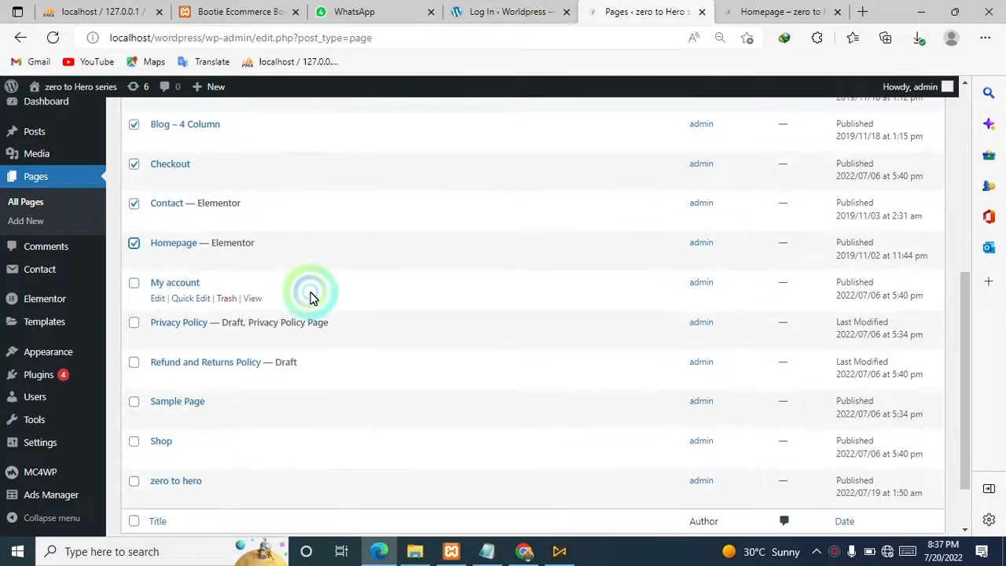
left_click(136, 206)
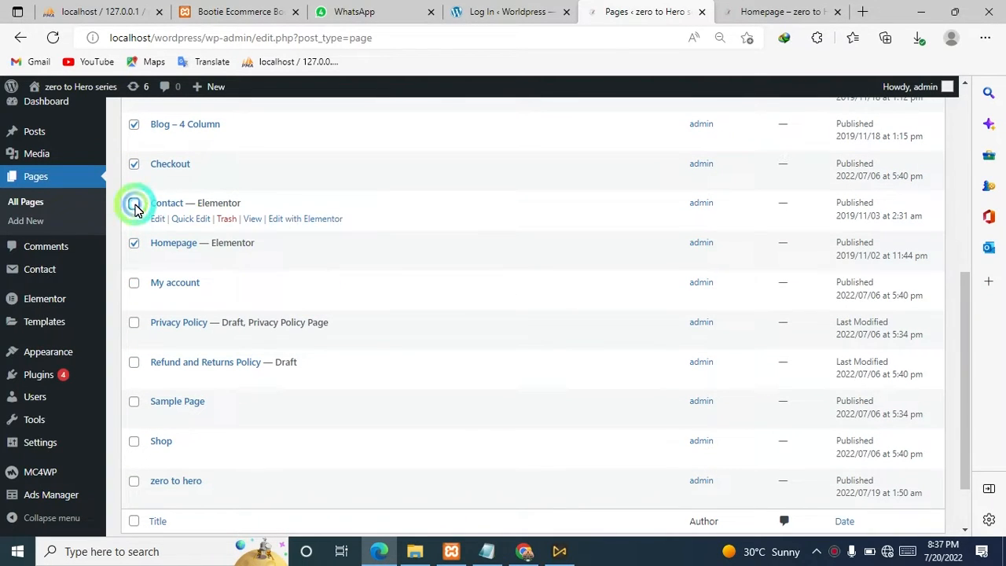
left_click(133, 288)
left_click(134, 322)
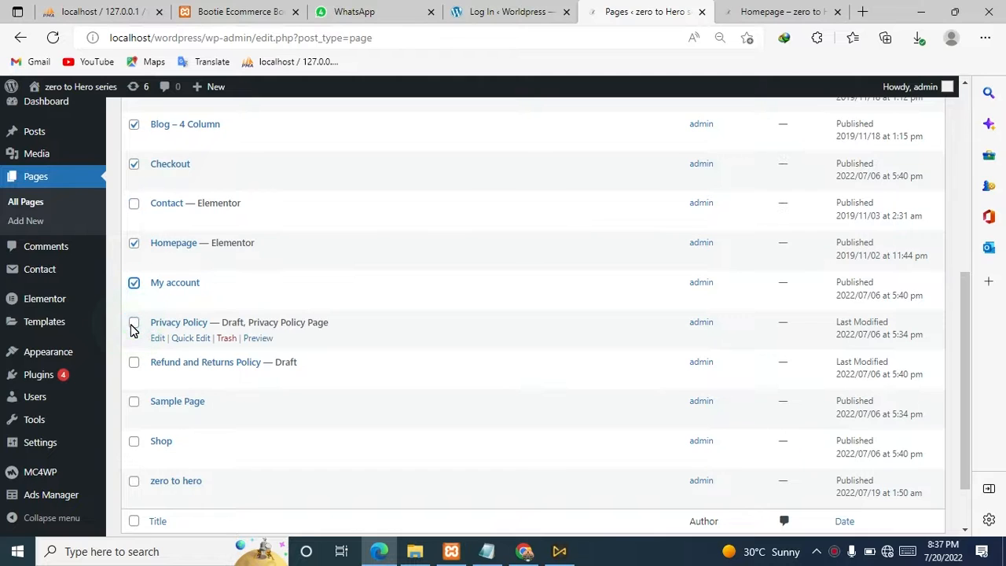
left_click(131, 363)
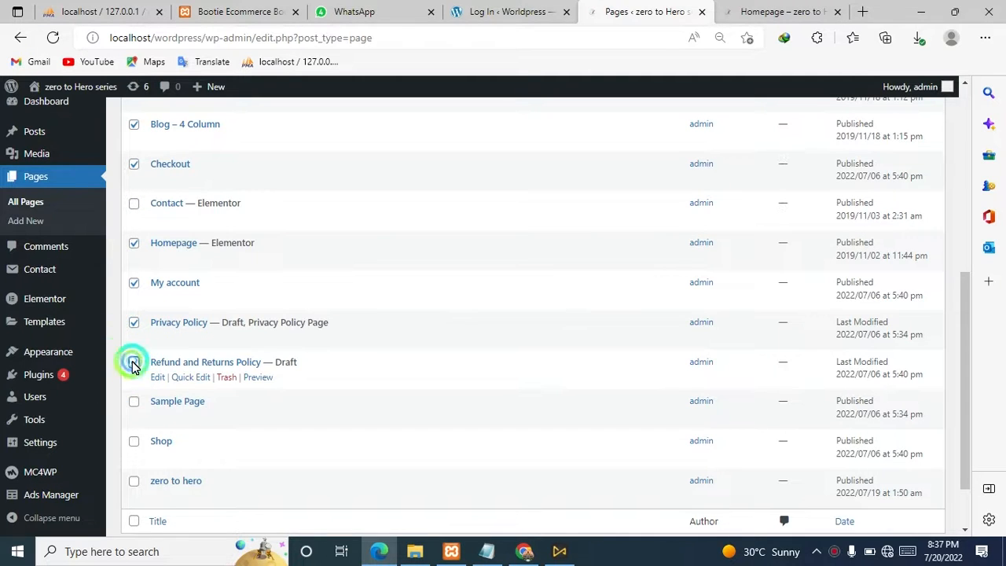
left_click(135, 402)
left_click(132, 442)
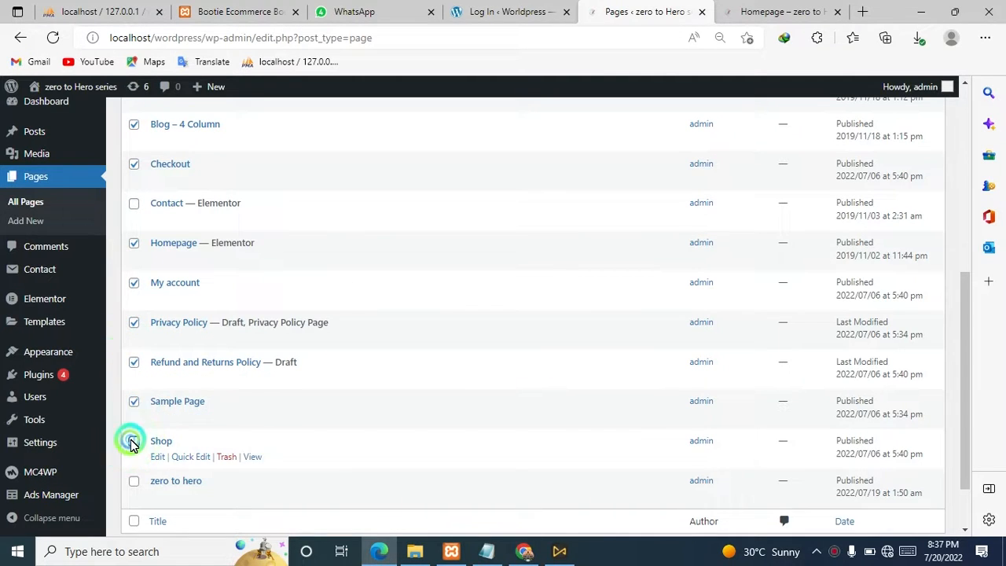
left_click(132, 481)
left_click(132, 482)
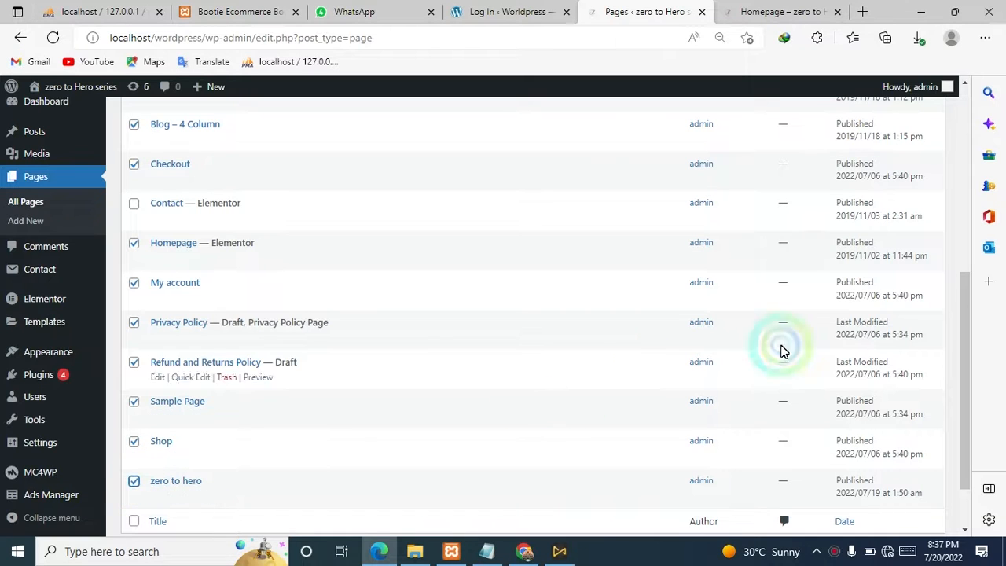
left_click_drag(959, 314, 282, 489)
left_click(186, 487)
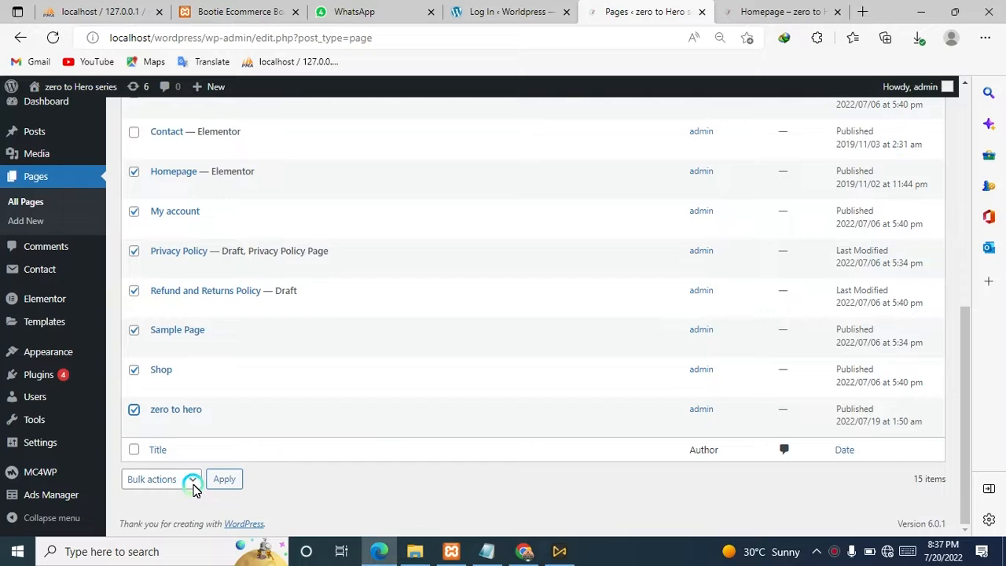
left_click(166, 526)
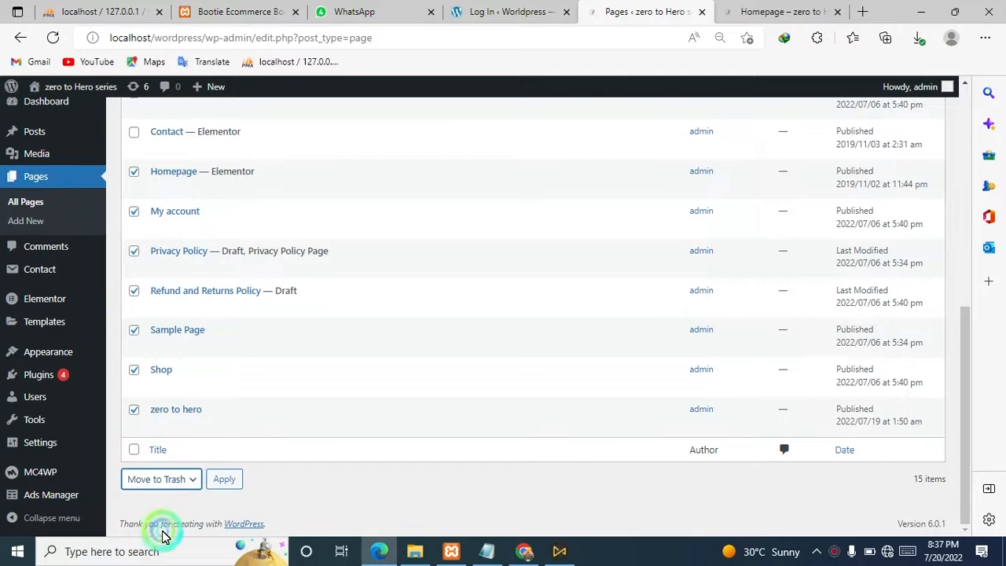
left_click(224, 480)
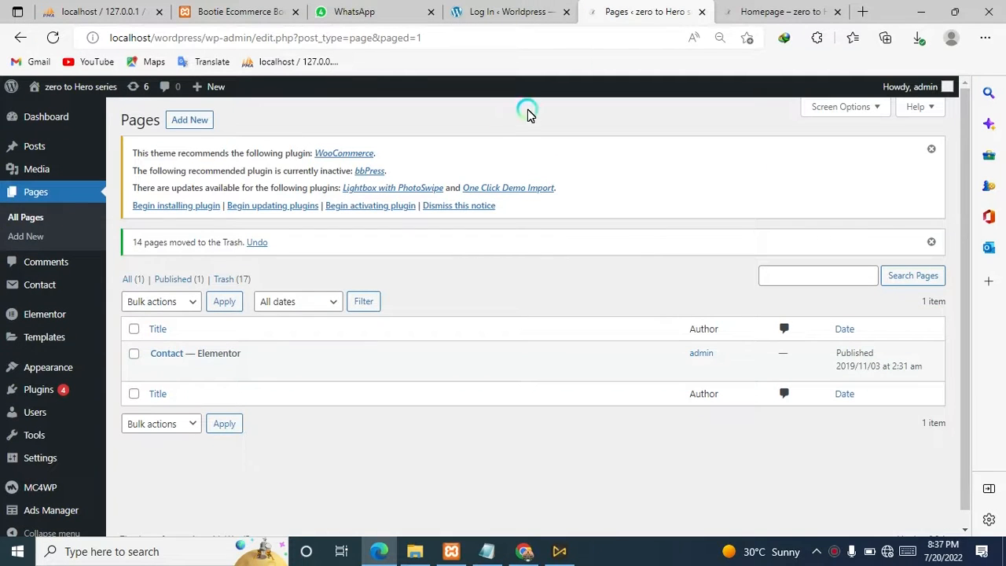
Reload the open site page, load the site root at localhost/wordpress/, and check the Pages submenu in the navigation.
left_click(780, 11)
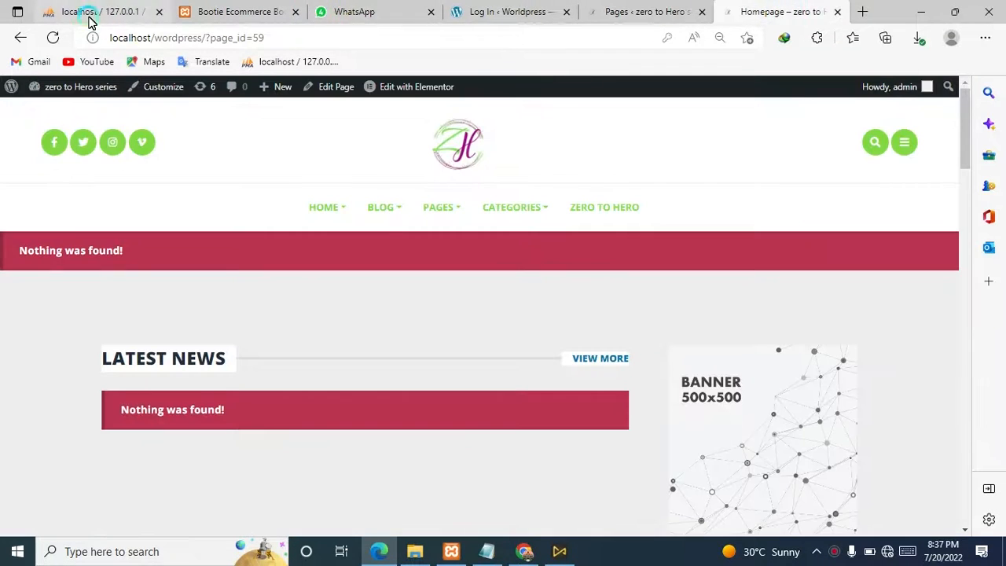
left_click(52, 39)
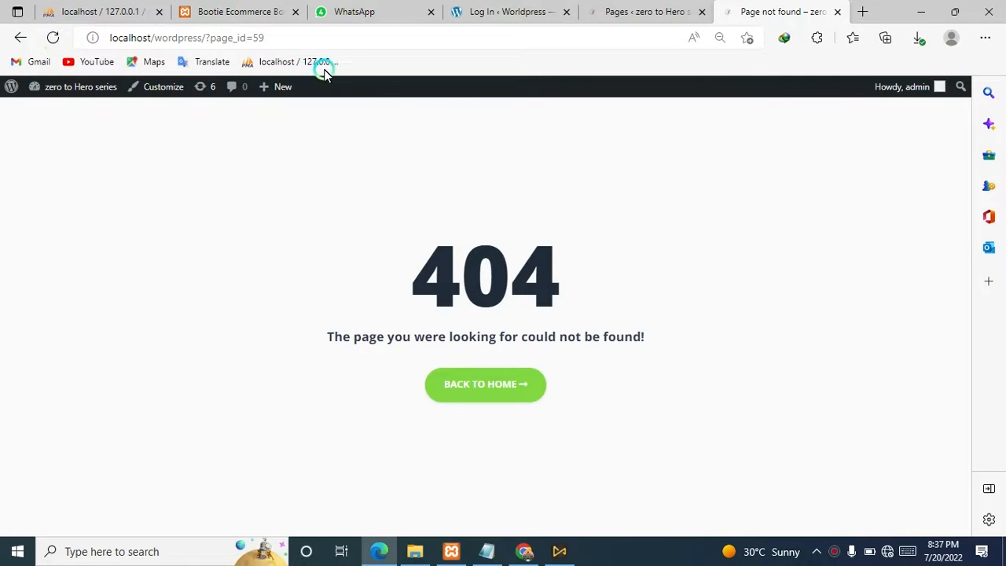
left_click_drag(292, 37, 221, 33)
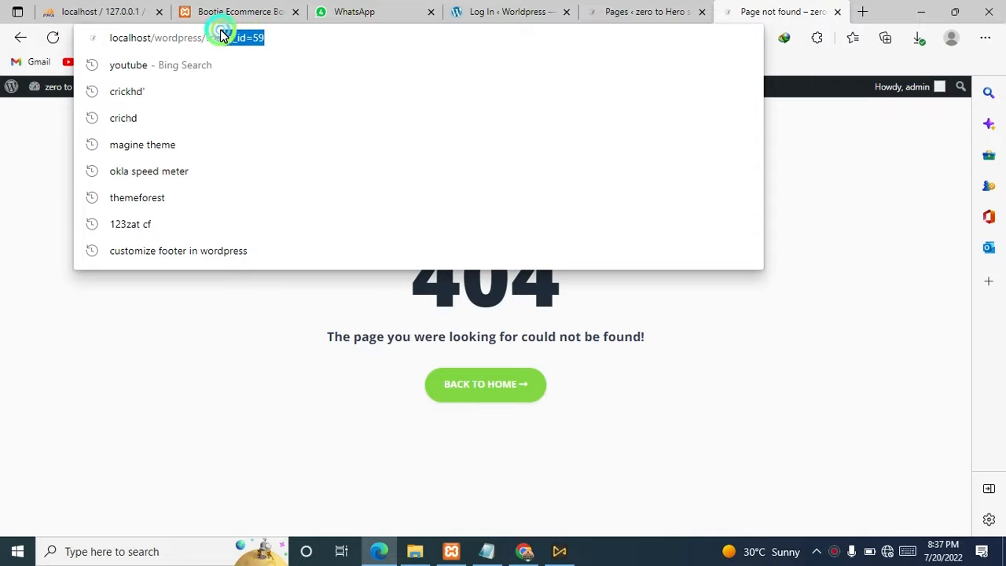
key("BackSpace")
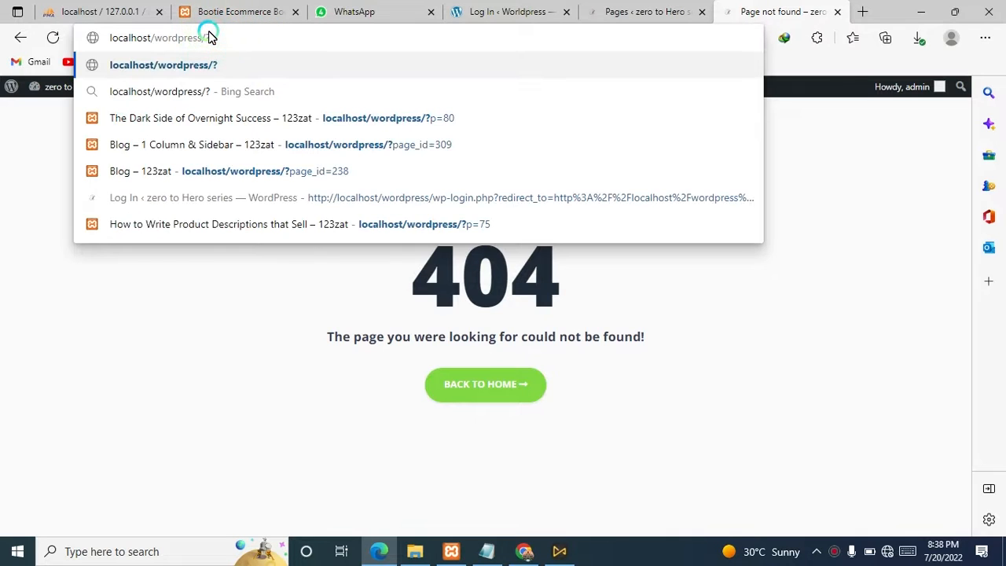
key("Return")
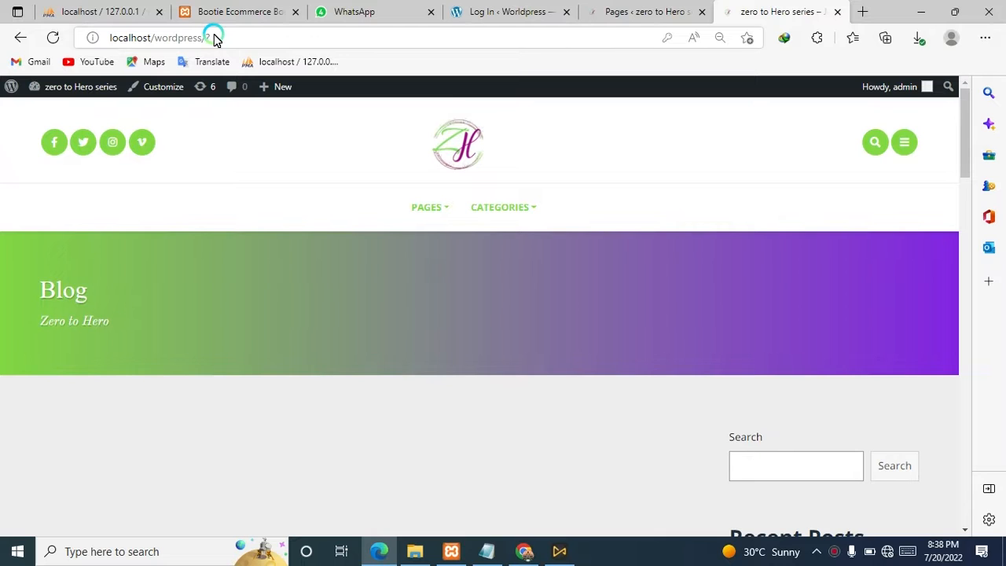
left_click(215, 39)
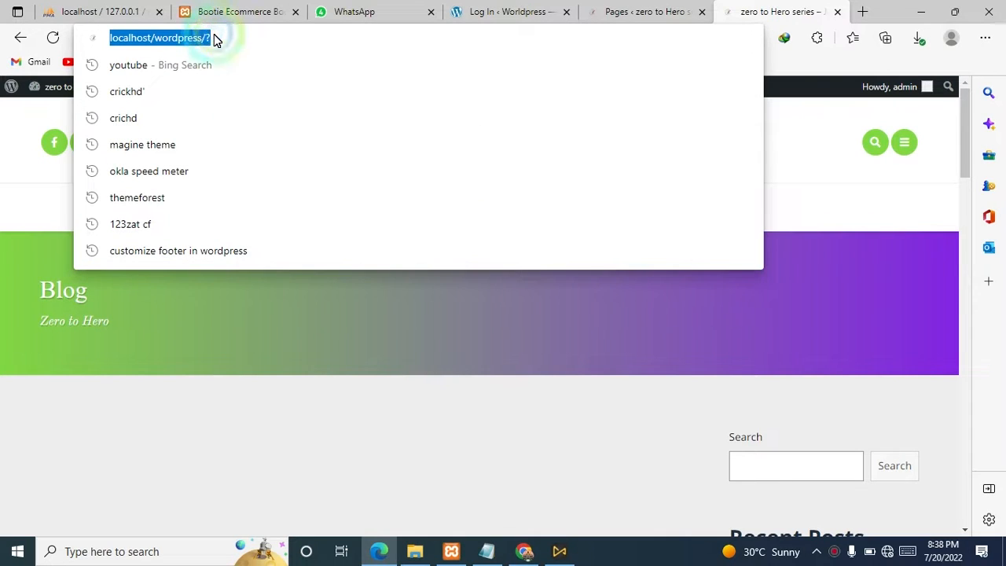
left_click(215, 39)
key("BackSpace")
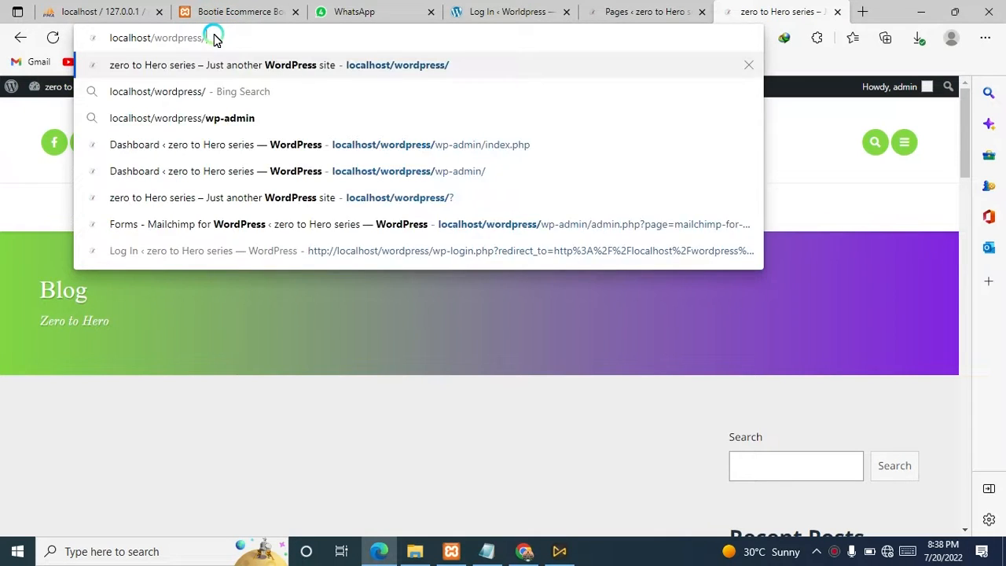
key("Return")
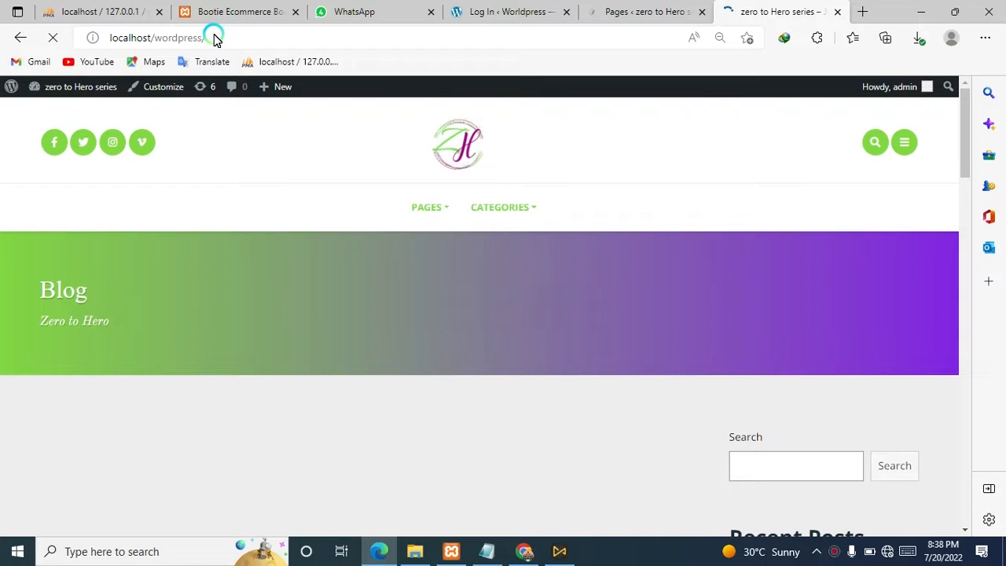
mouse_move(430, 211)
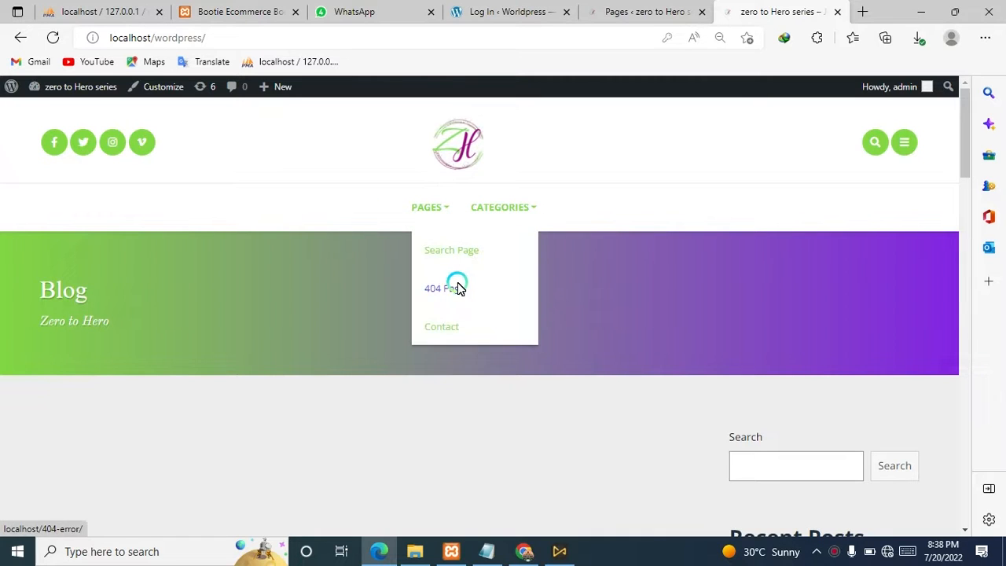
Return to the pages list in the WordPress admin and move the Contact page to the trash.
left_click(647, 11)
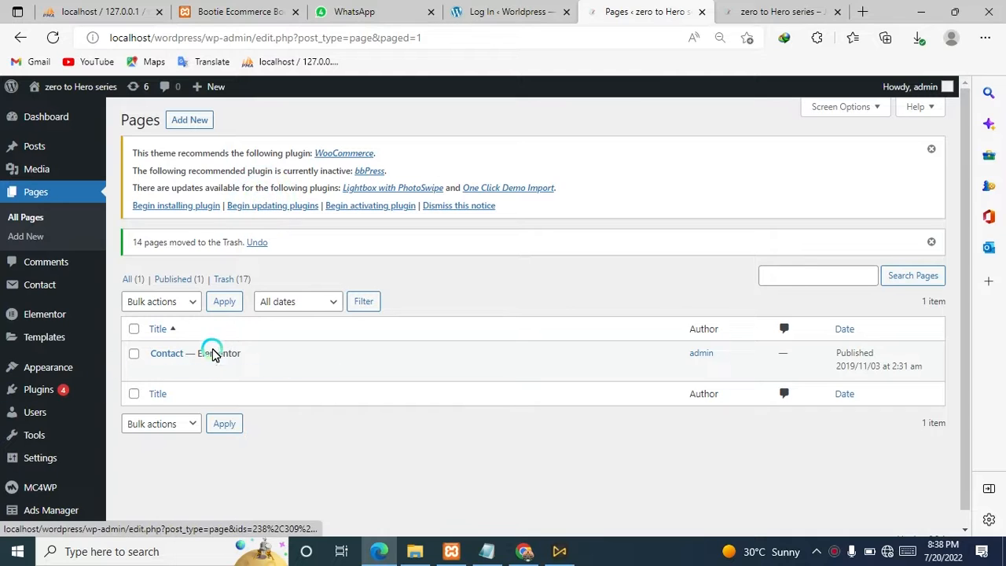
mouse_move(203, 372)
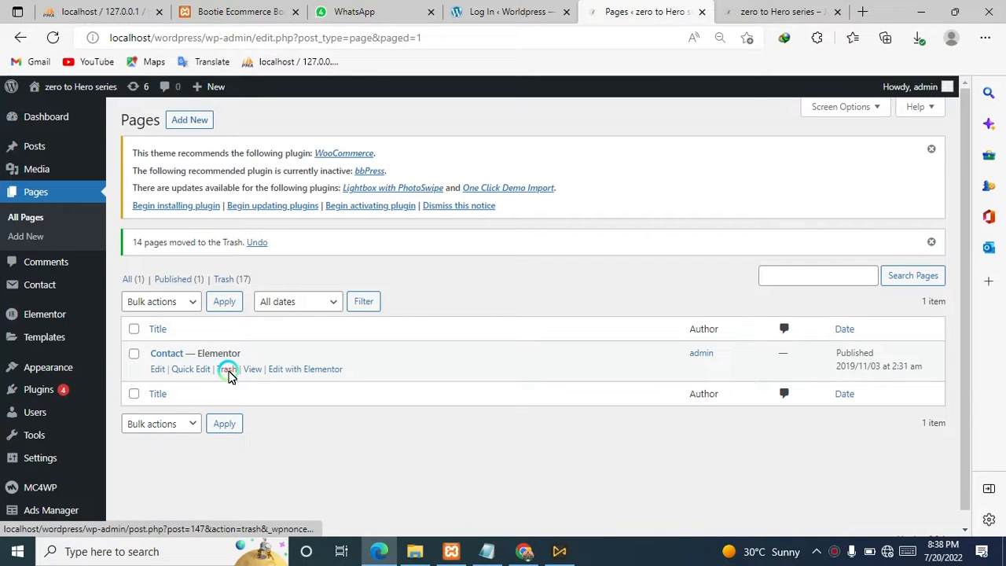
left_click(228, 371)
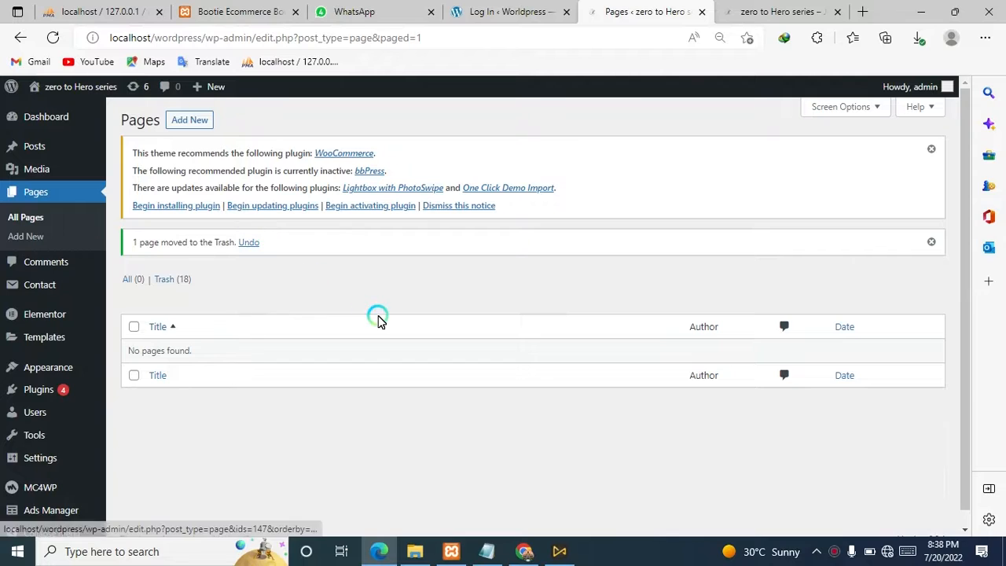
Open the menu editor in the WordPress admin, review the Main Menu items, and permanently delete the whole menu.
mouse_move(77, 370)
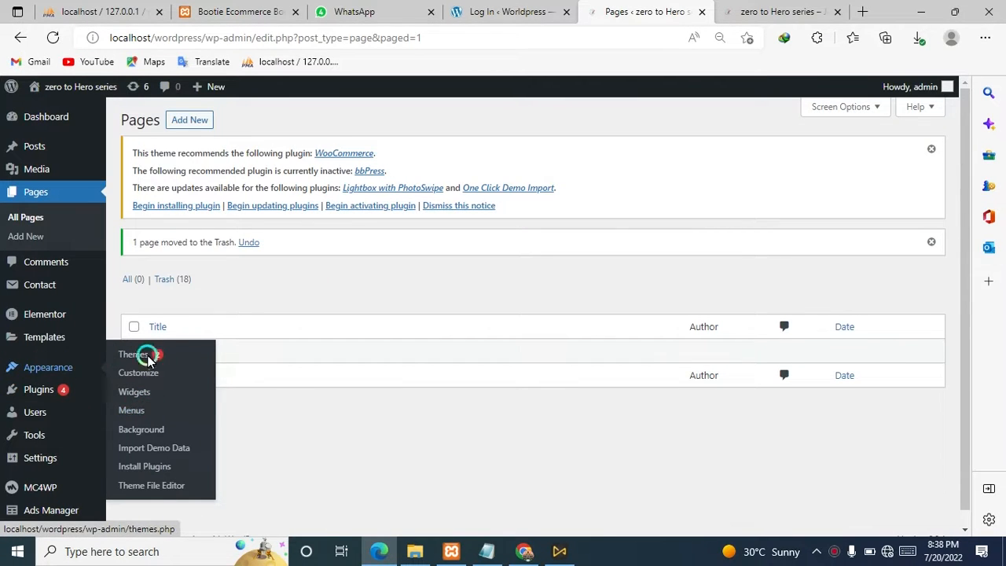
left_click(149, 413)
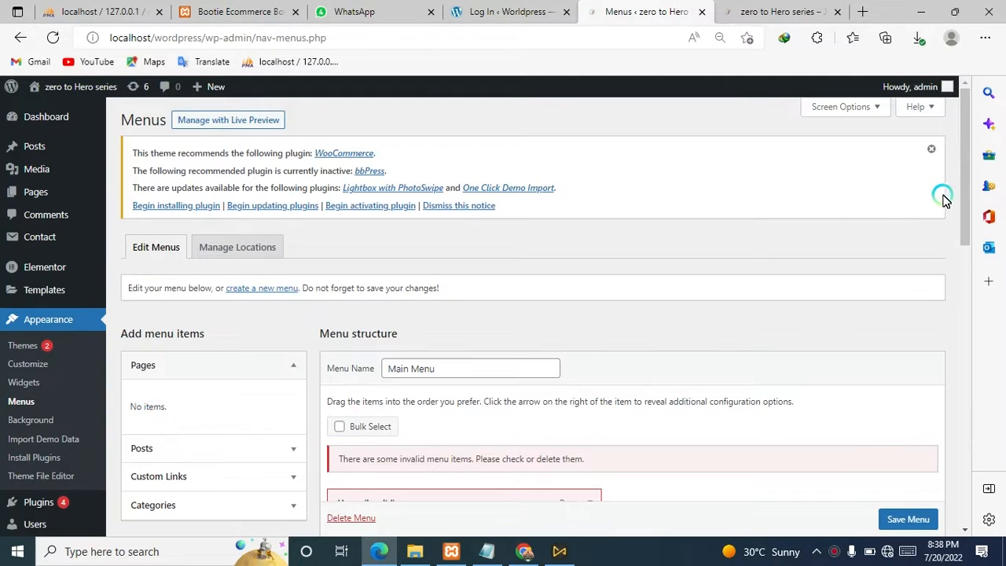
left_click_drag(965, 196, 950, 254)
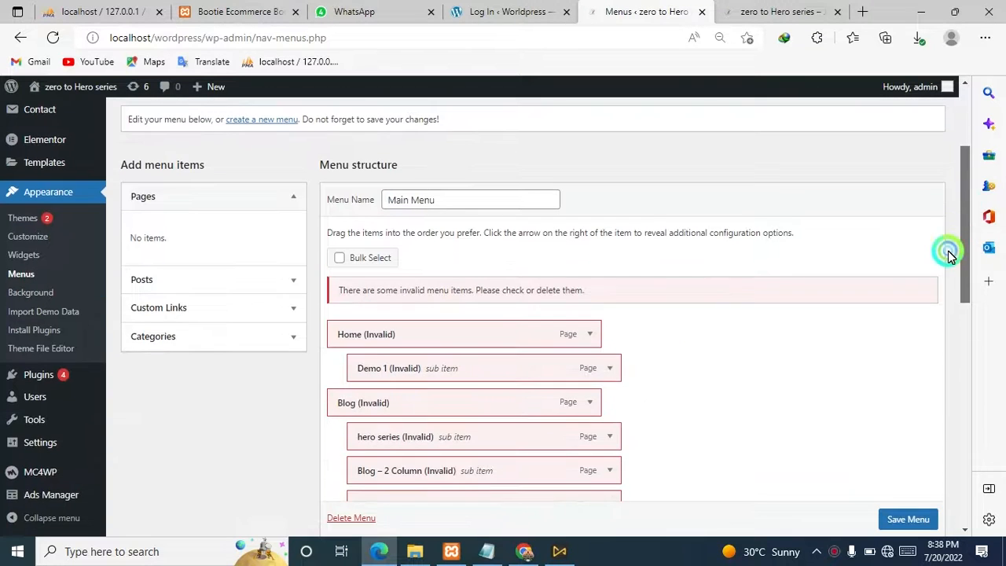
left_click(336, 266)
left_click(337, 262)
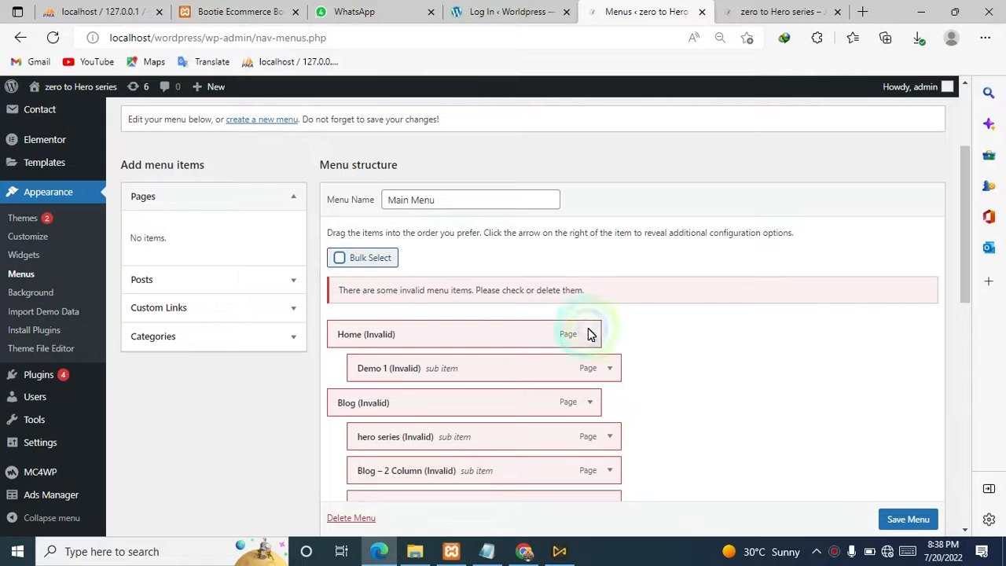
left_click_drag(955, 285, 952, 482)
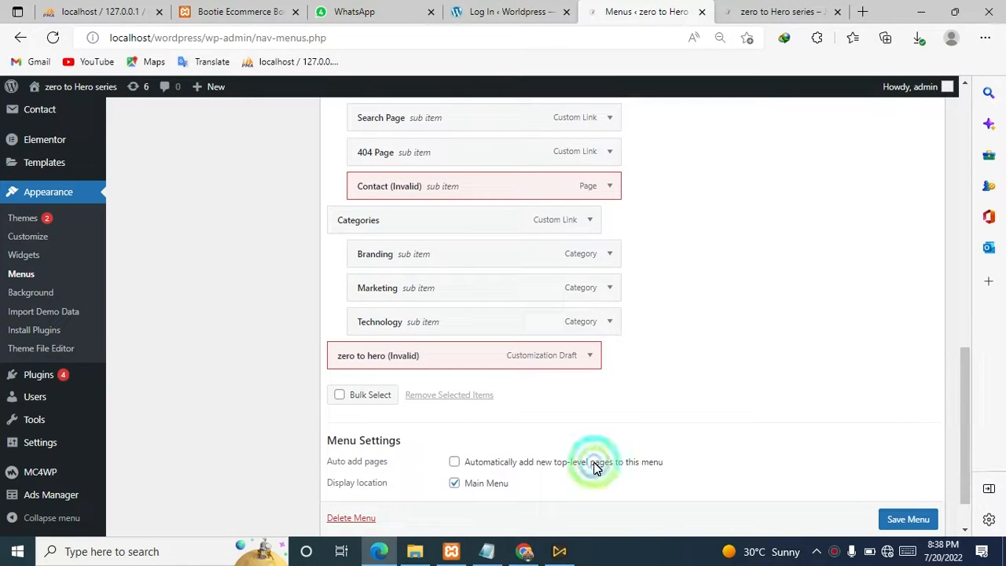
left_click(361, 521)
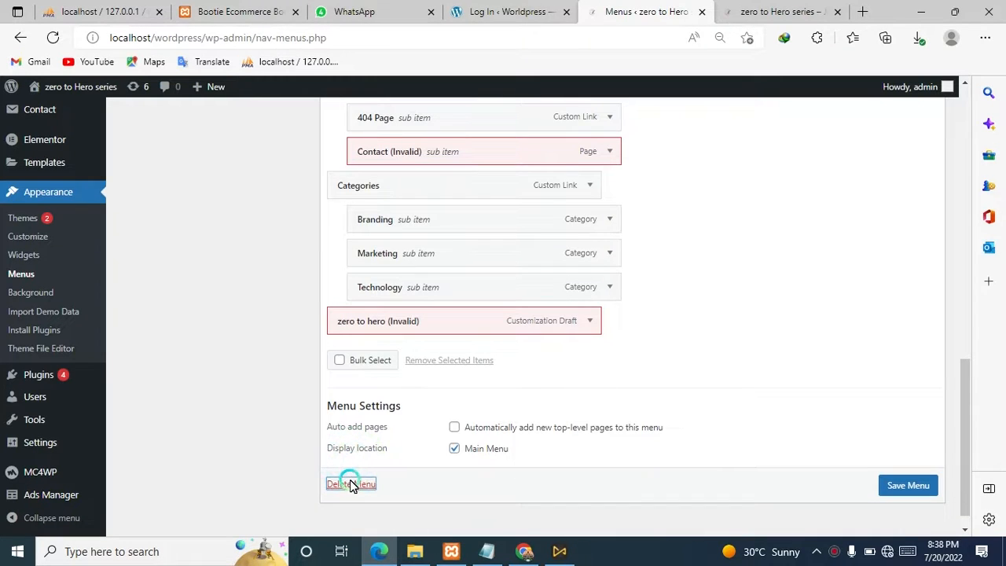
left_click(352, 485)
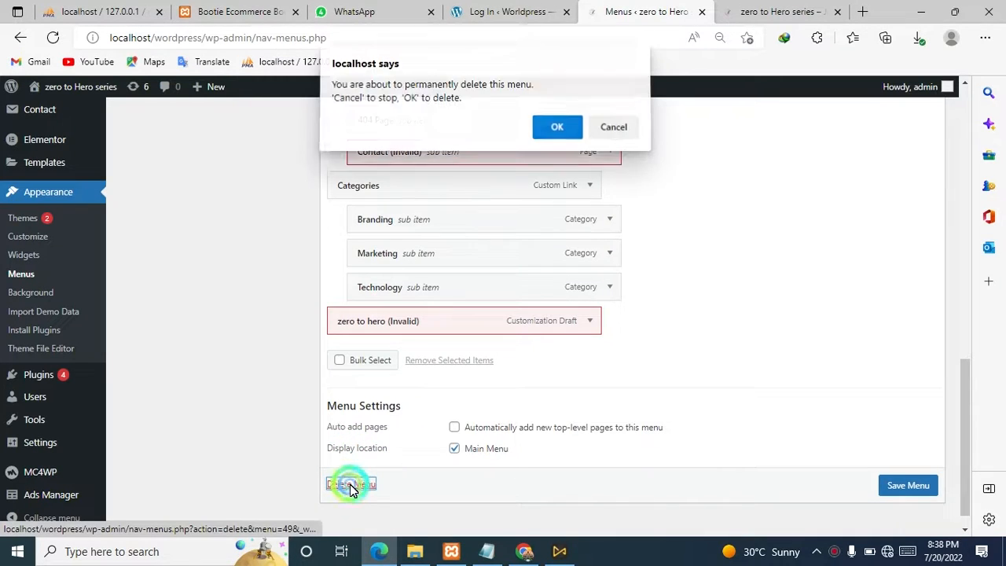
left_click(563, 133)
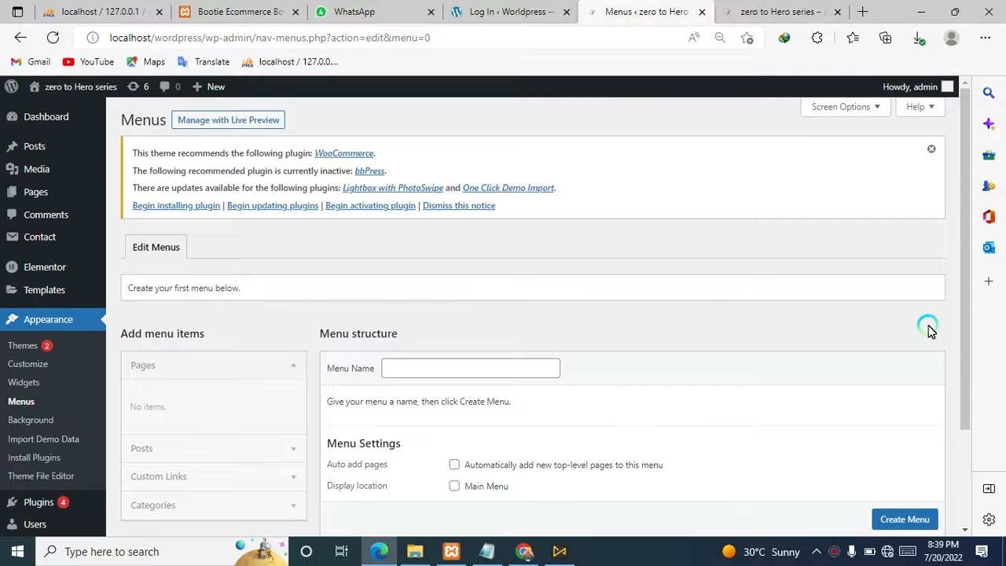
Switch to the site's homepage and reload it to check the header navigation.
left_click_drag(968, 316, 957, 367)
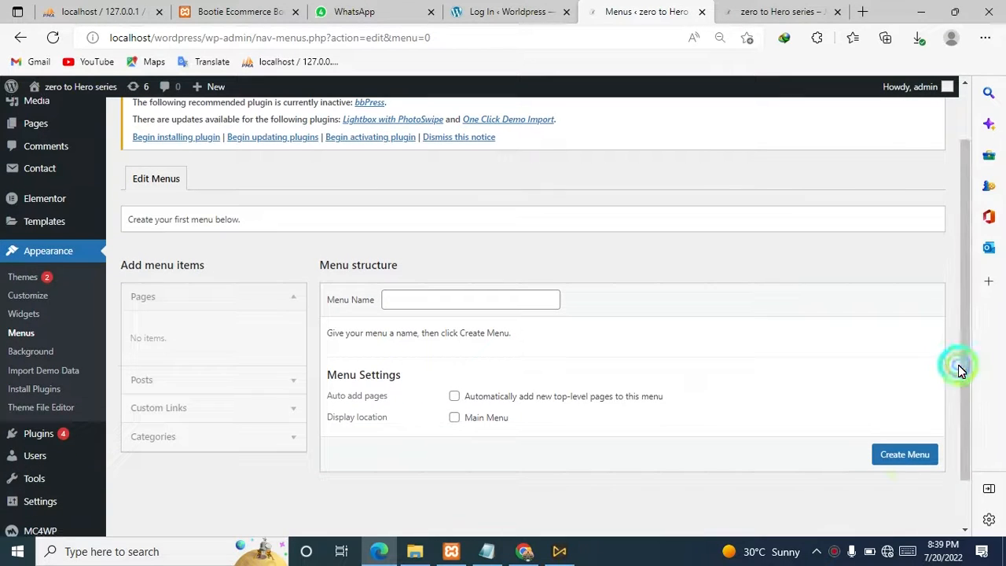
left_click(908, 464)
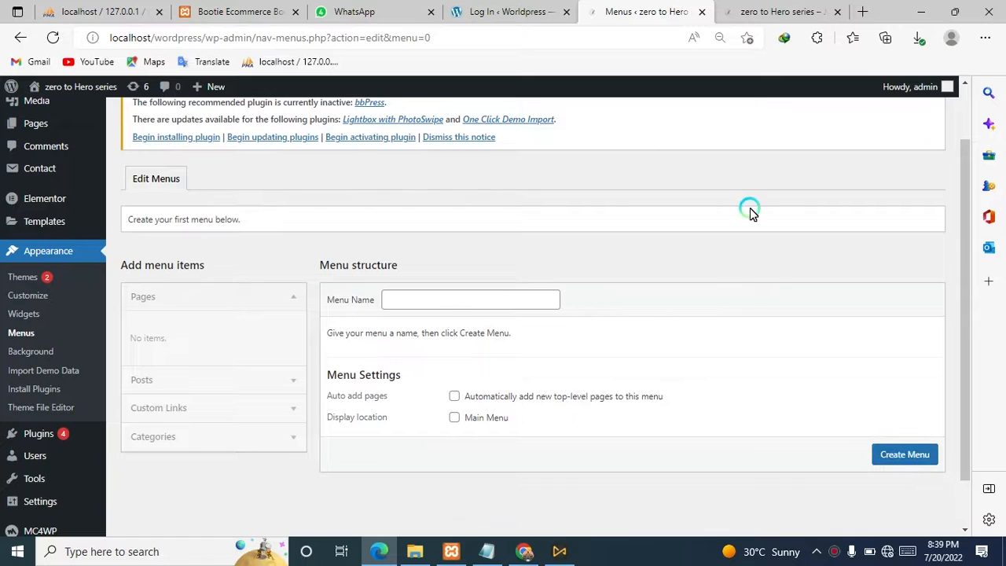
left_click(756, 9)
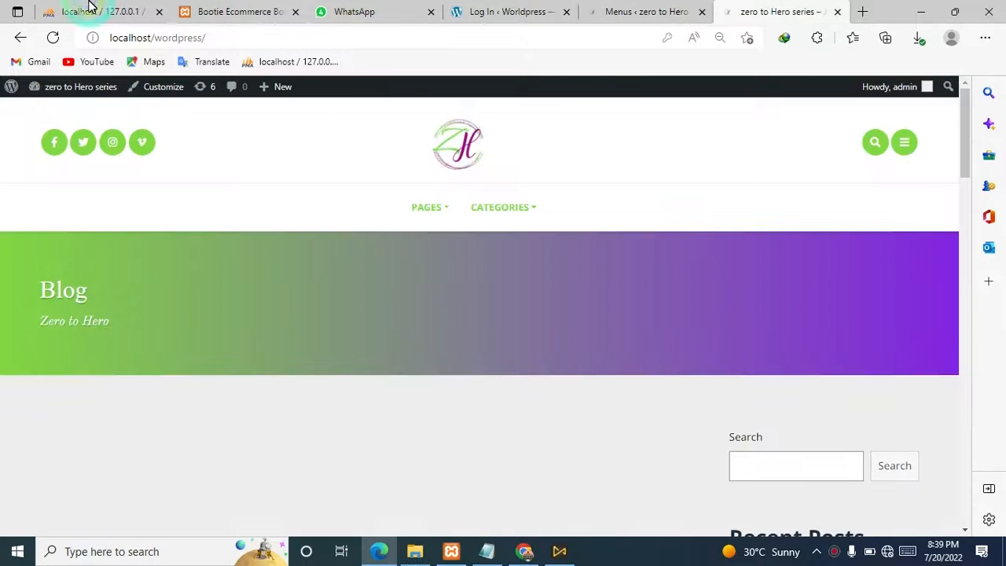
left_click(51, 37)
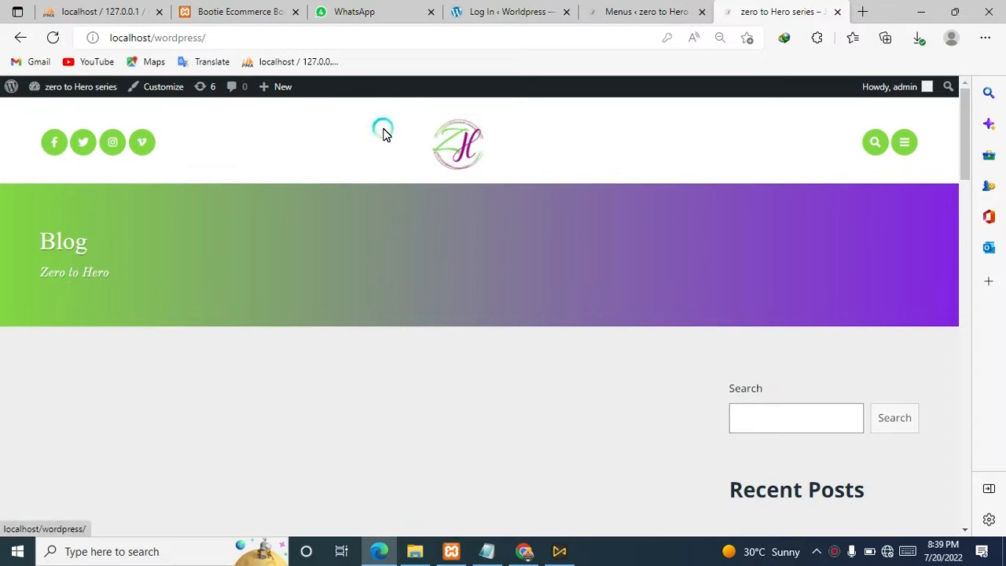
Return to the menu editor and check the Posts, Custom Links and Categories sections for items available to add.
left_click(622, 10)
left_click(166, 314)
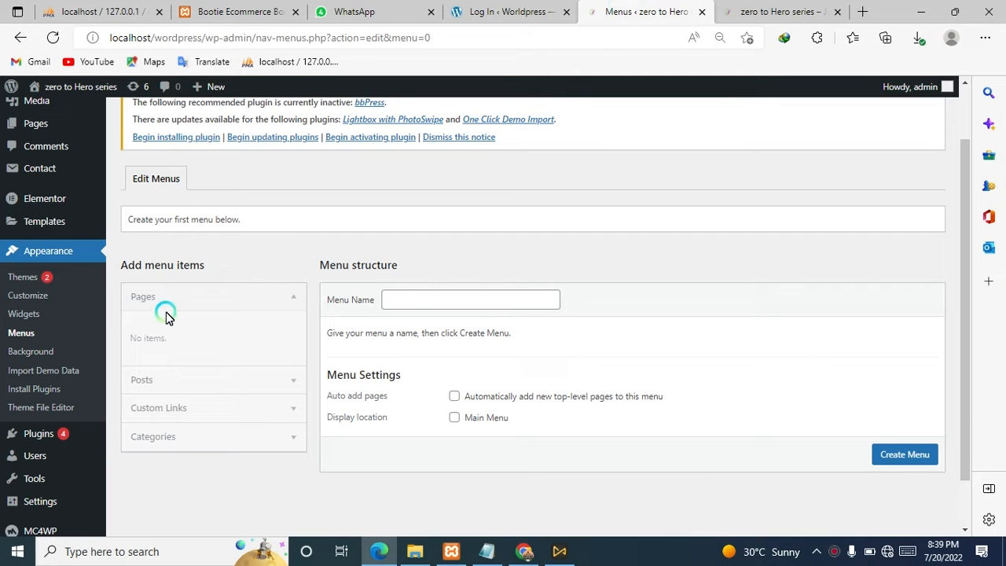
left_click(167, 323)
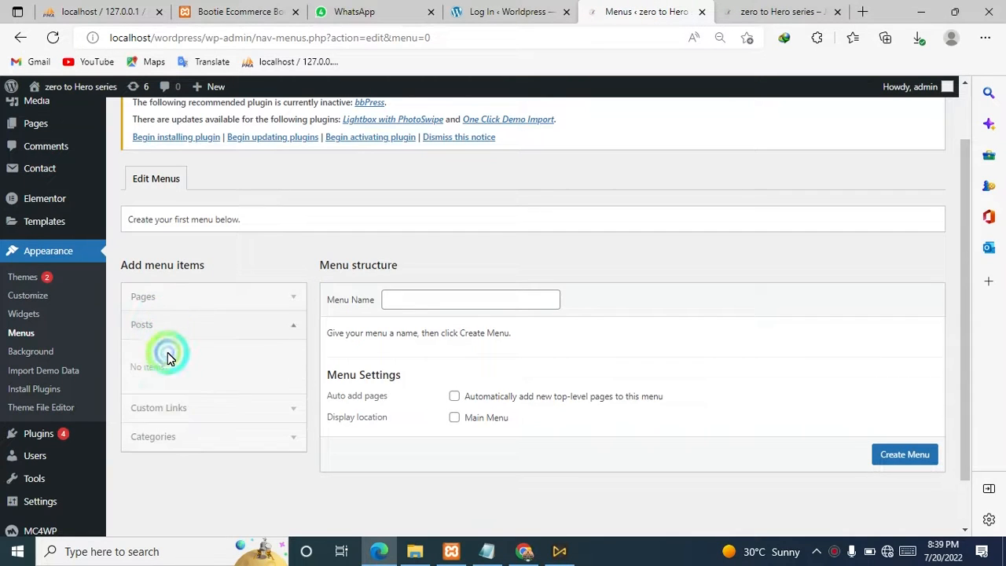
left_click(166, 409)
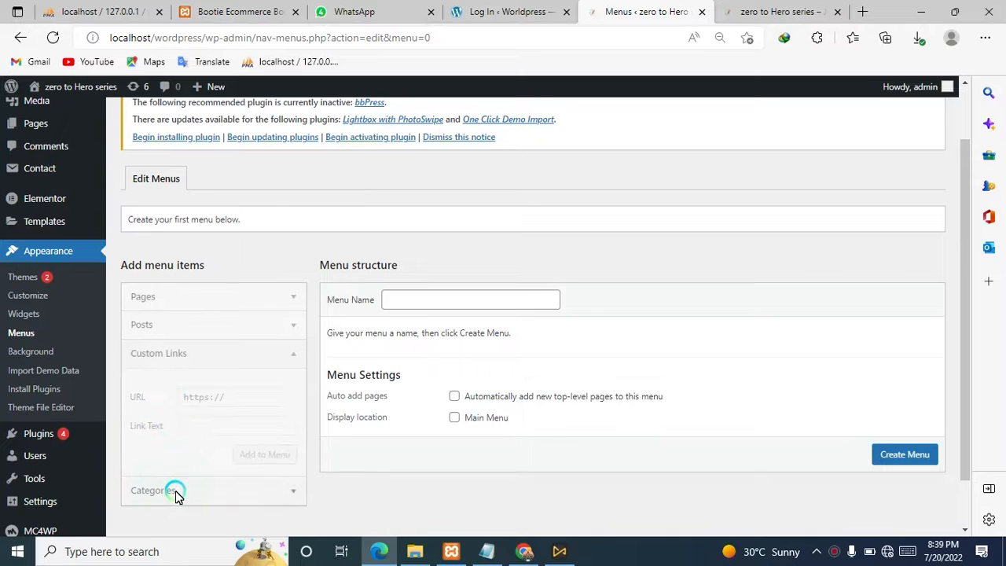
left_click(175, 490)
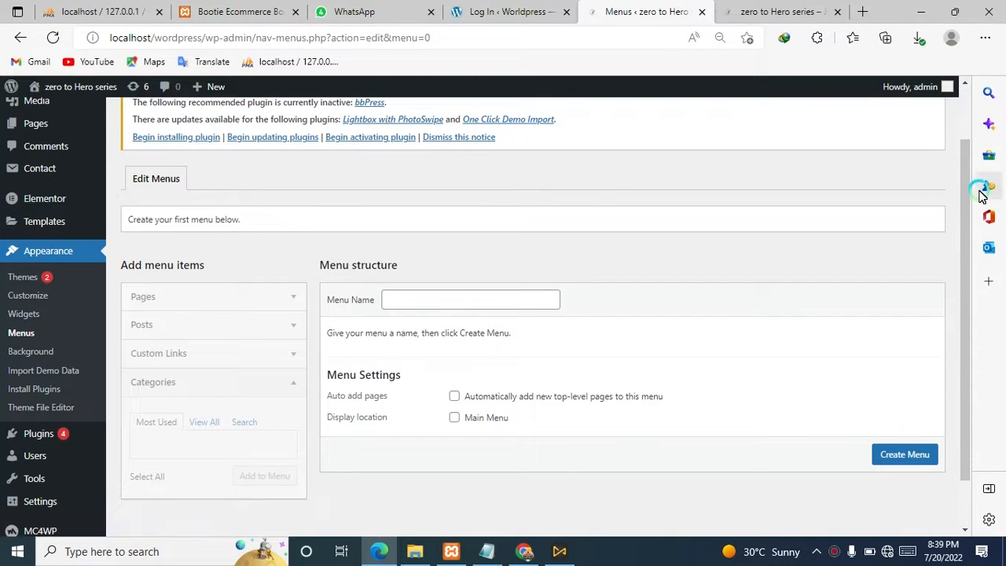
Open the post categories list and delete the Branding, Finance, Marketing and Technology categories in bulk.
left_click_drag(969, 186, 952, 99)
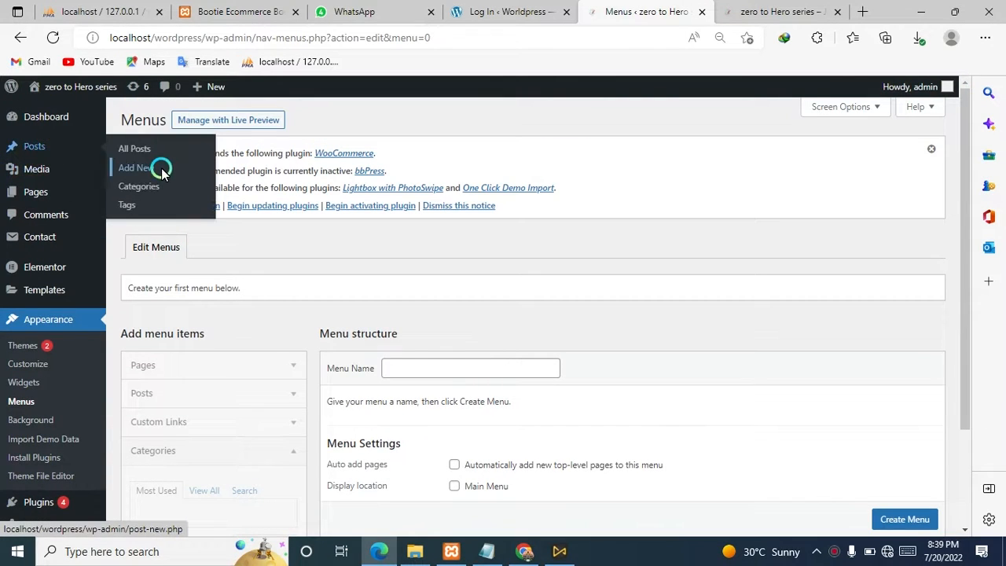
left_click(154, 183)
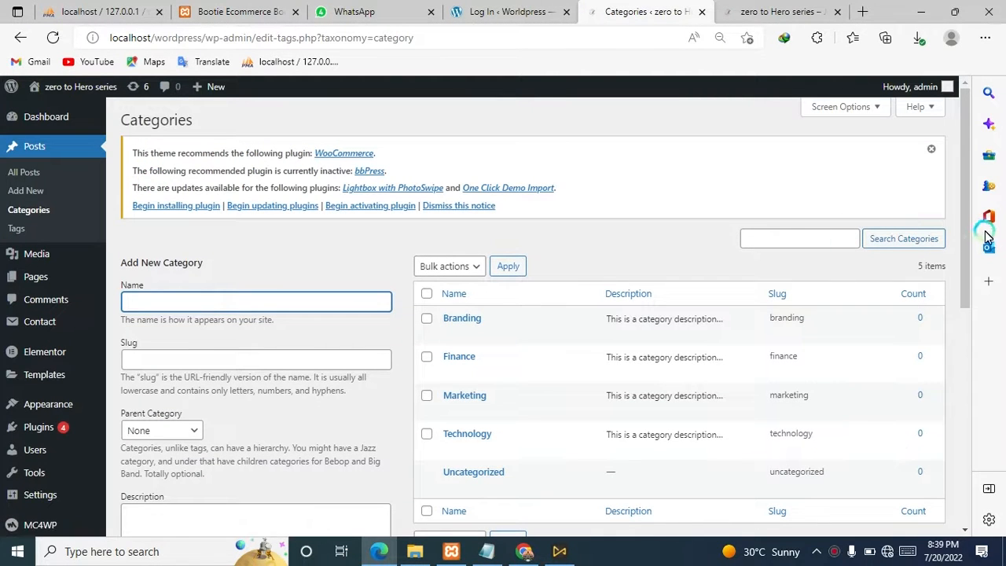
left_click_drag(968, 234, 943, 252)
mouse_move(90, 337)
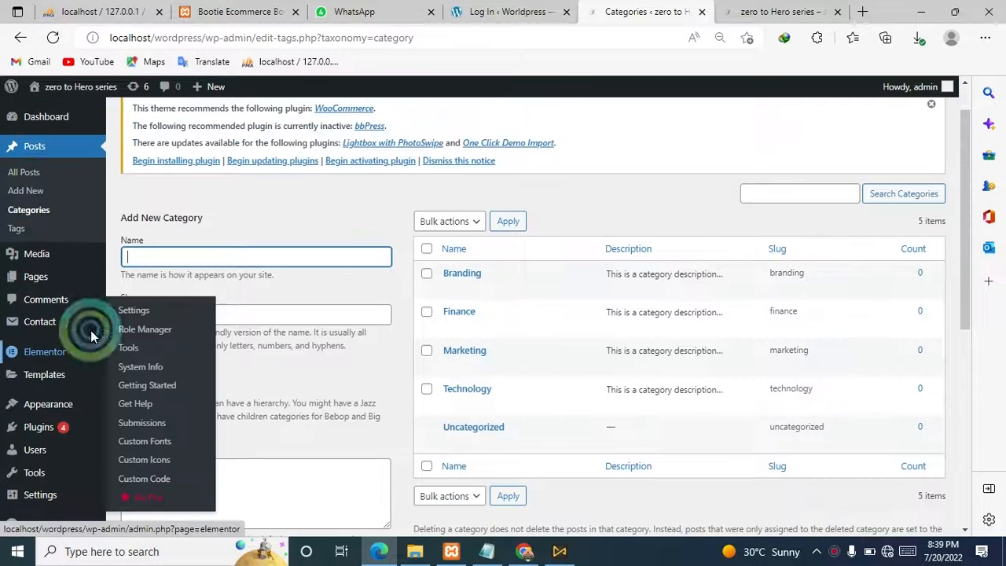
left_click(426, 272)
left_click(425, 313)
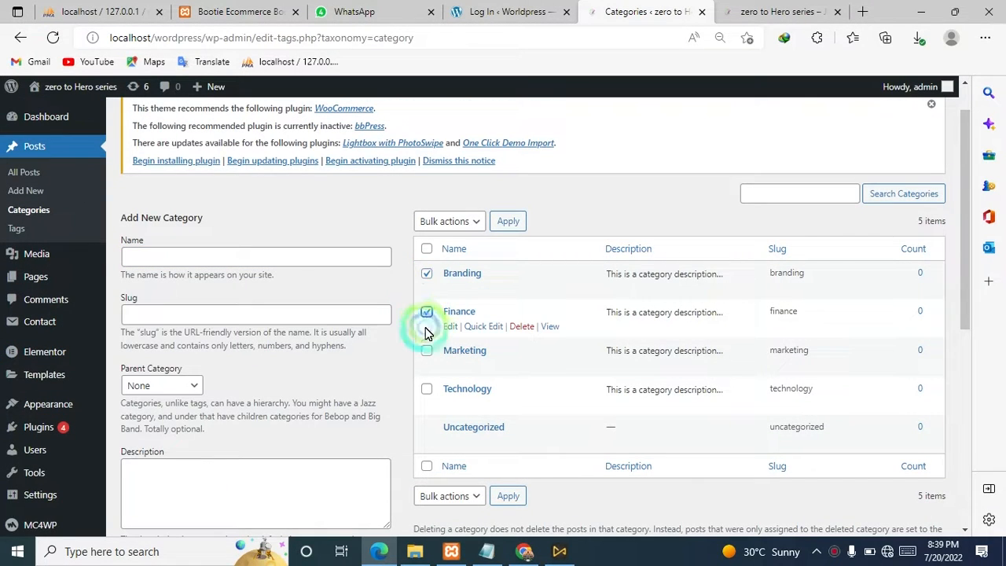
left_click(425, 350)
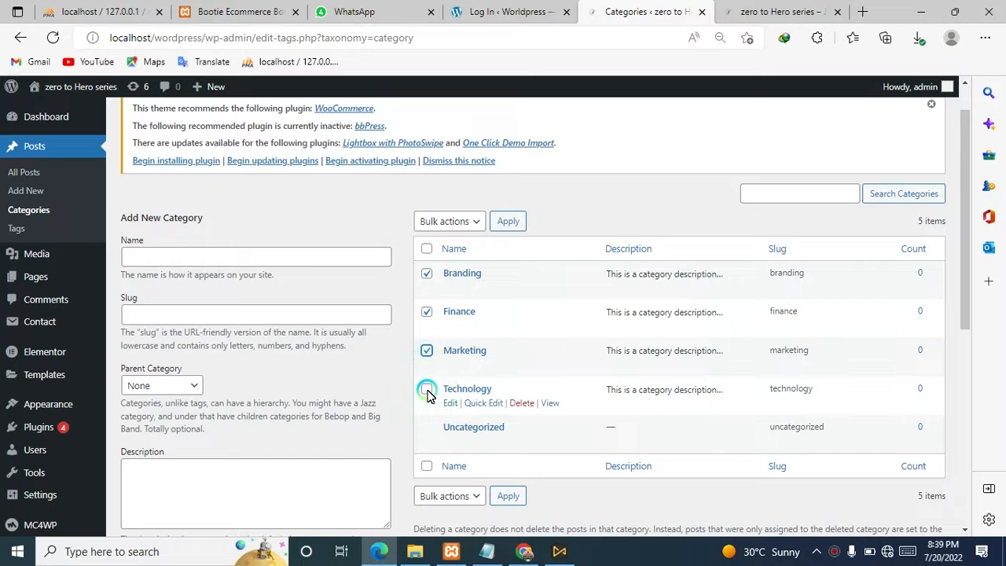
left_click(426, 388)
left_click(471, 493)
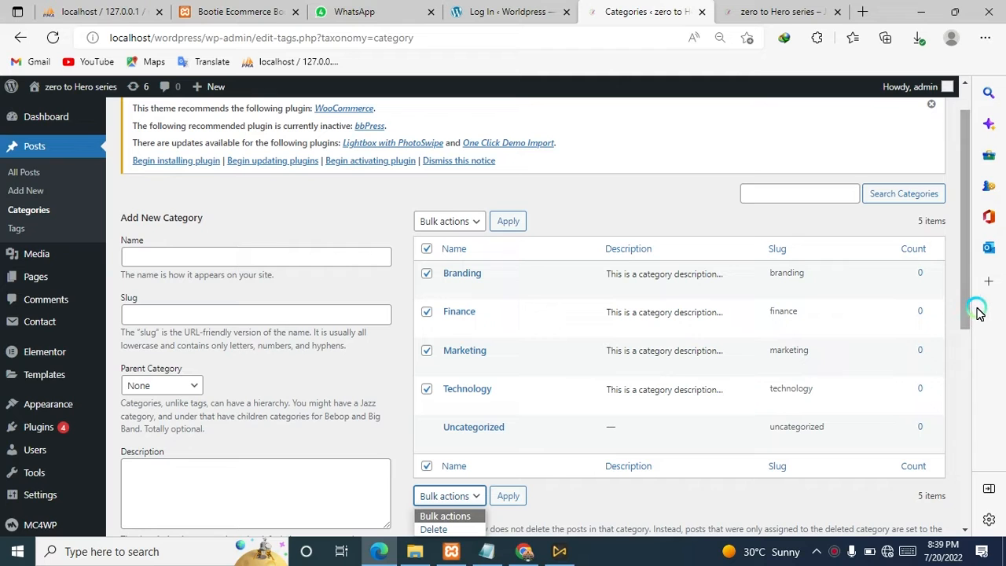
left_click_drag(972, 312, 965, 353)
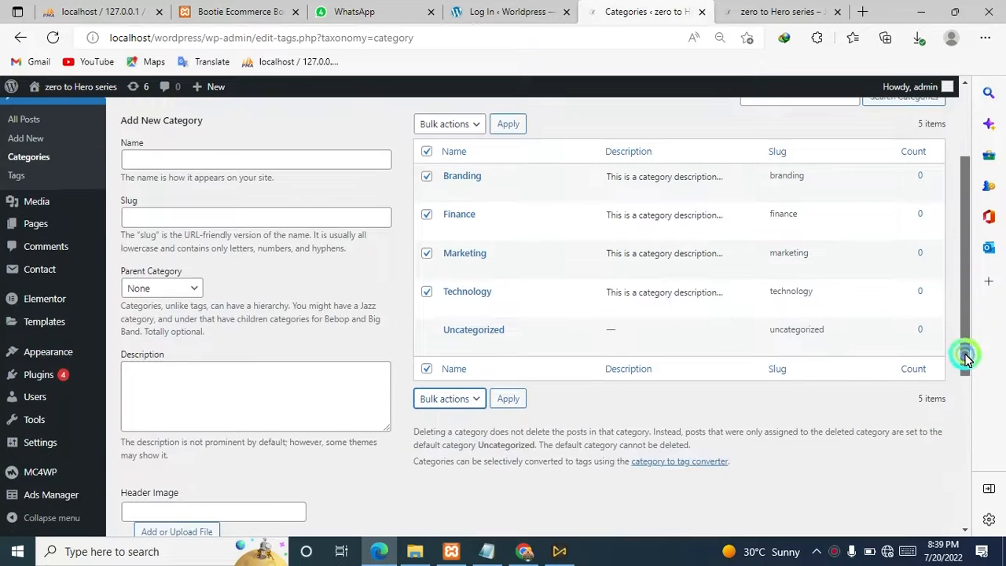
left_click(481, 399)
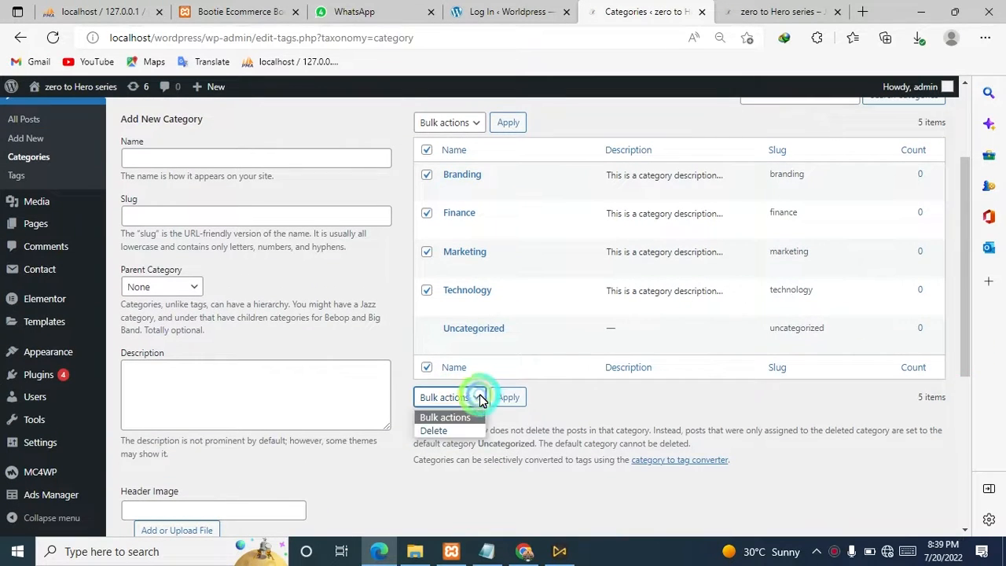
left_click(449, 431)
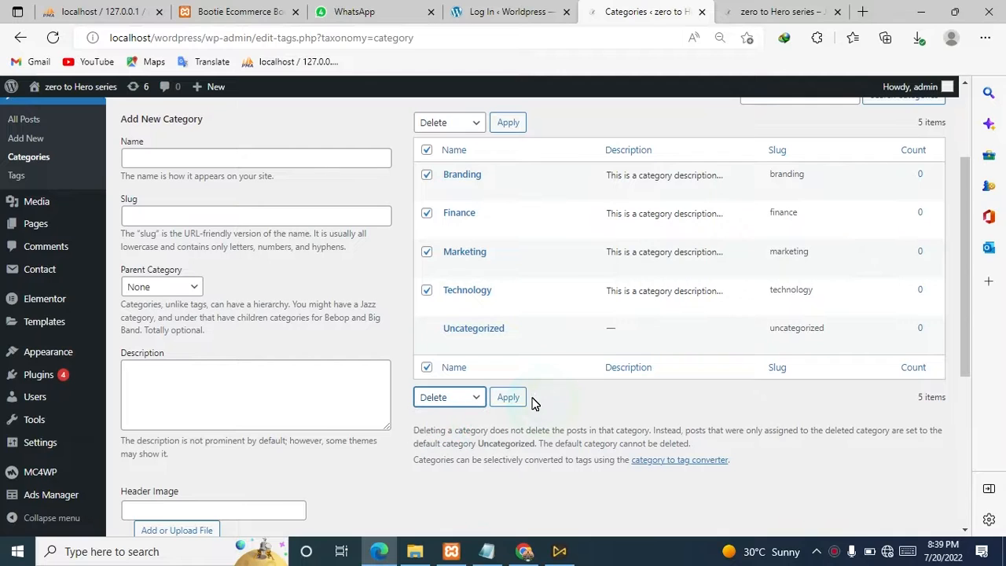
left_click(507, 397)
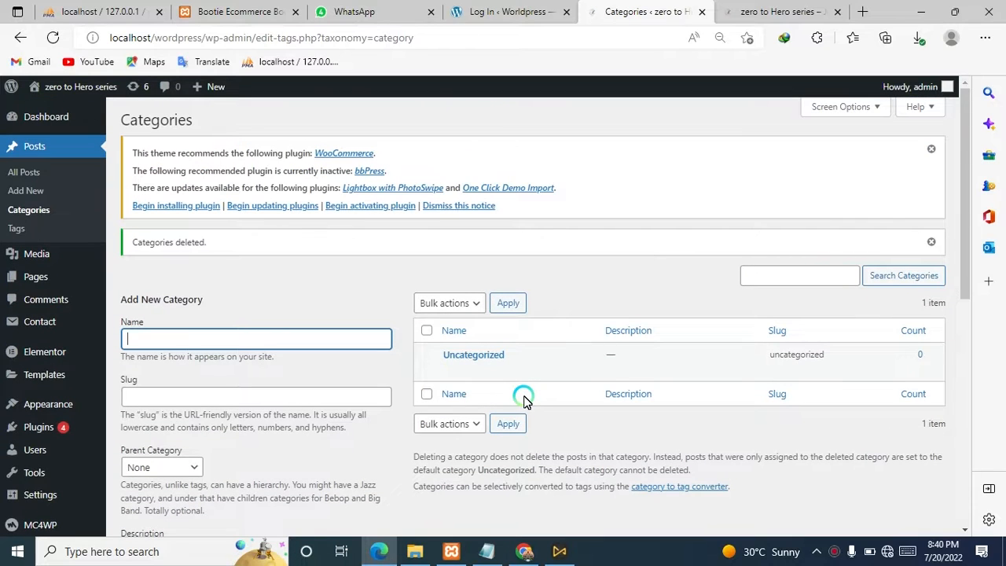
Try to delete the remaining Uncategorized category with the bulk delete action.
left_click(428, 360)
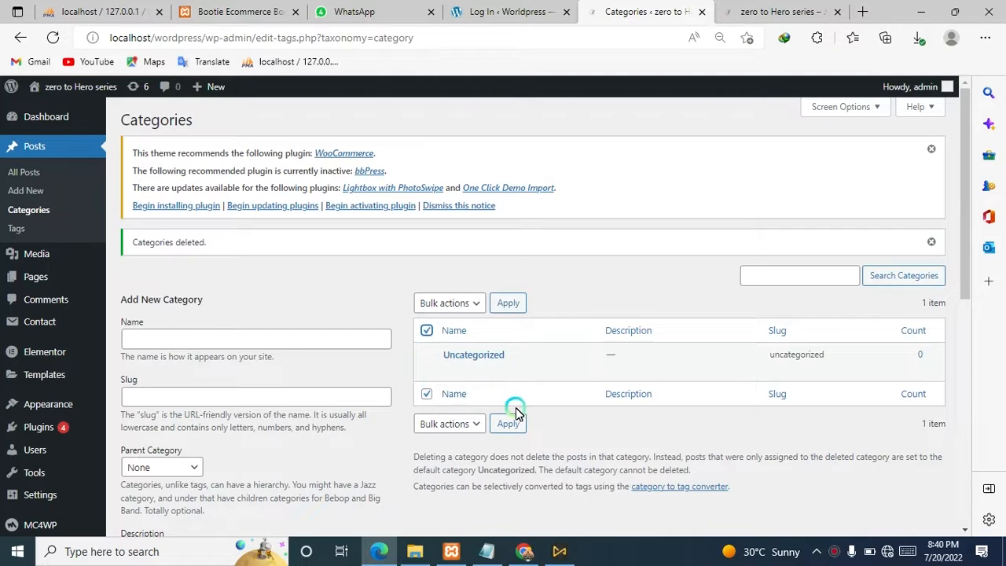
left_click(474, 424)
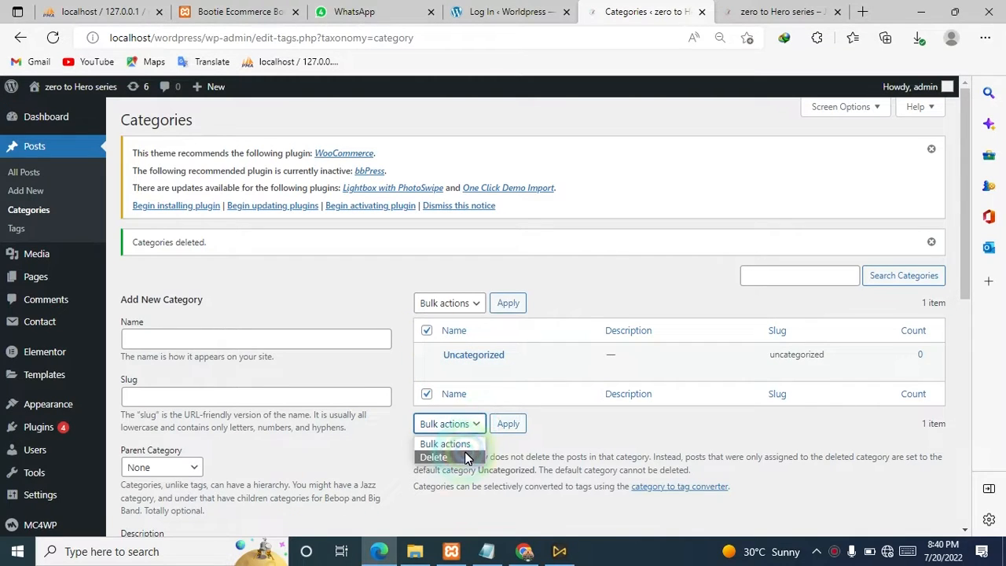
left_click(464, 456)
left_click(518, 424)
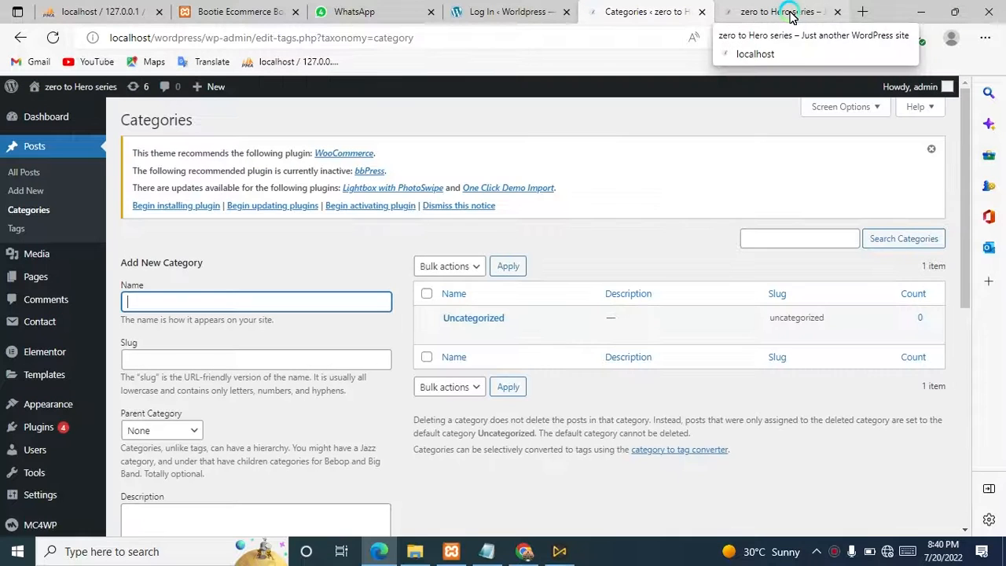
Switch to the site's homepage and reload it to check the cleared front end.
left_click(786, 13)
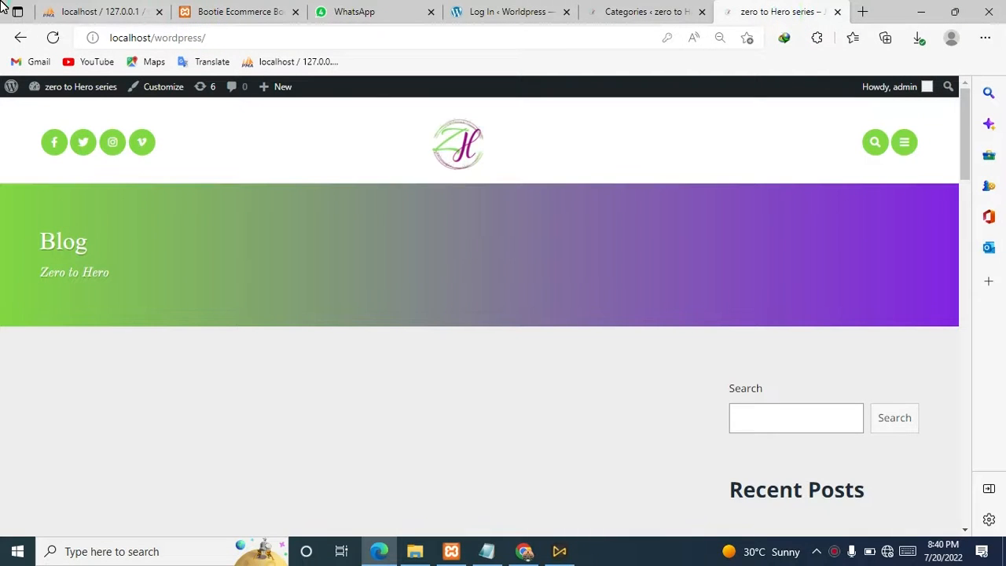
left_click(53, 39)
left_click(52, 43)
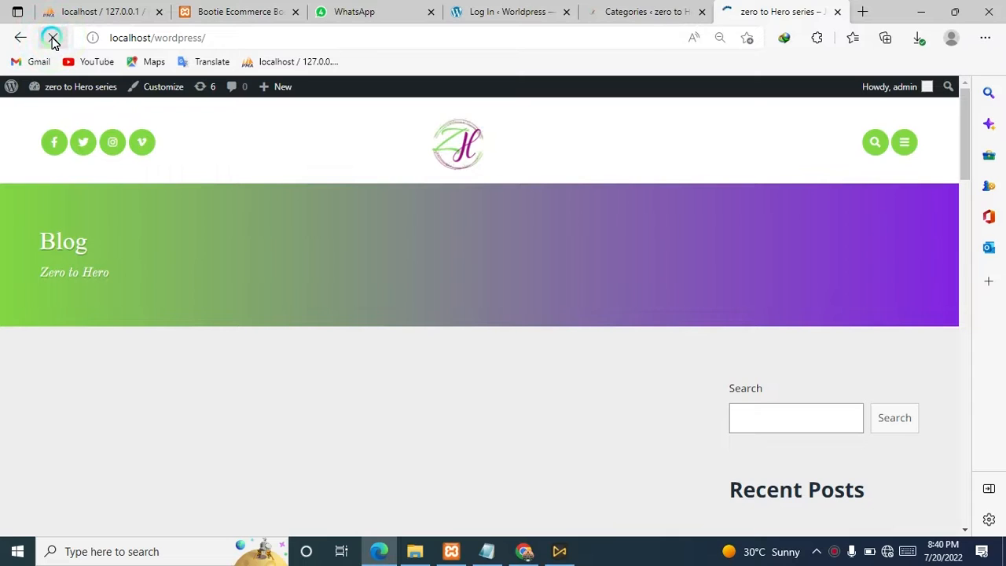
left_click(53, 43)
left_click(154, 124)
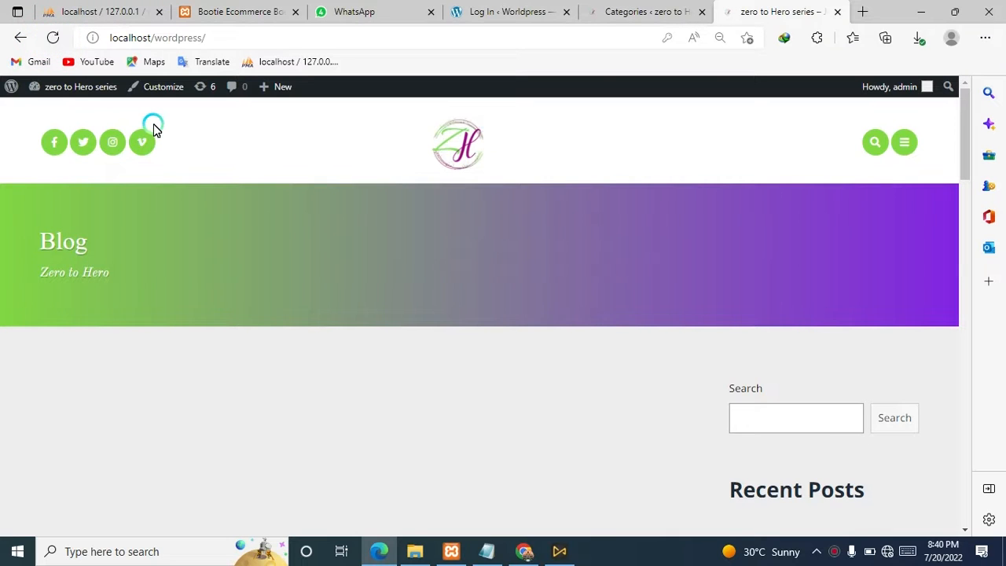
Return to the WordPress admin, create a new page titled "About Us" from the pages list, and publish it.
left_click(659, 10)
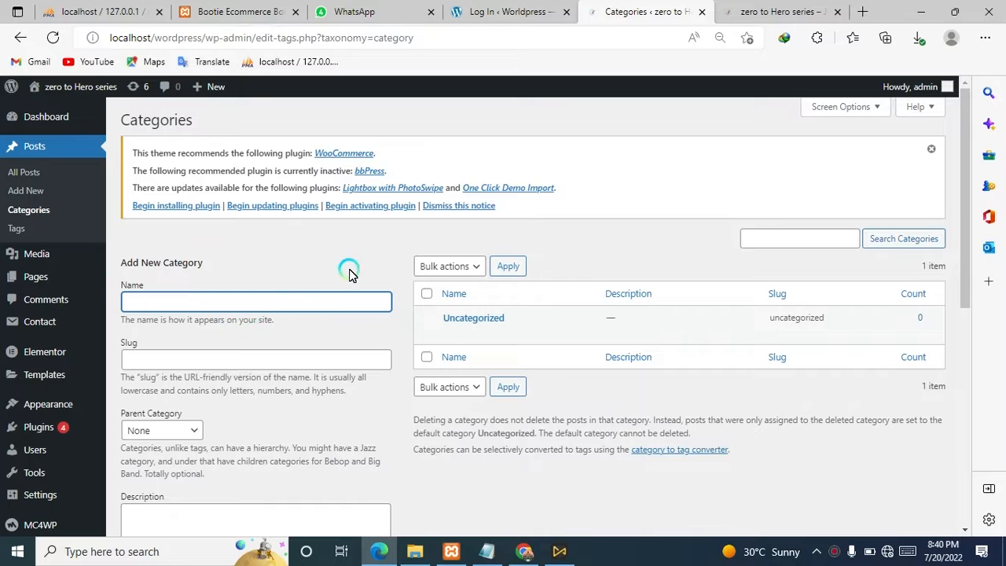
mouse_move(16, 253)
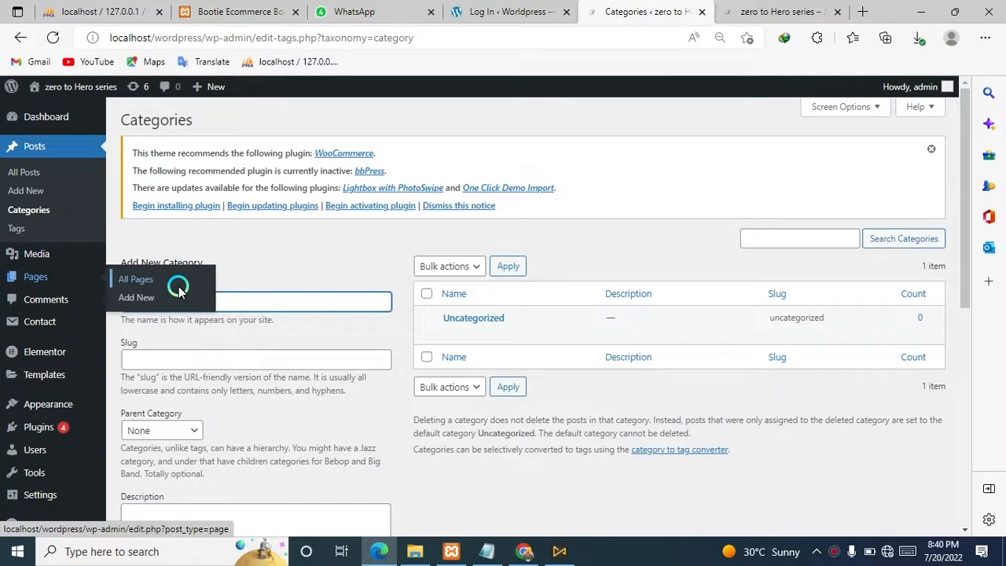
left_click(126, 269)
left_click(130, 276)
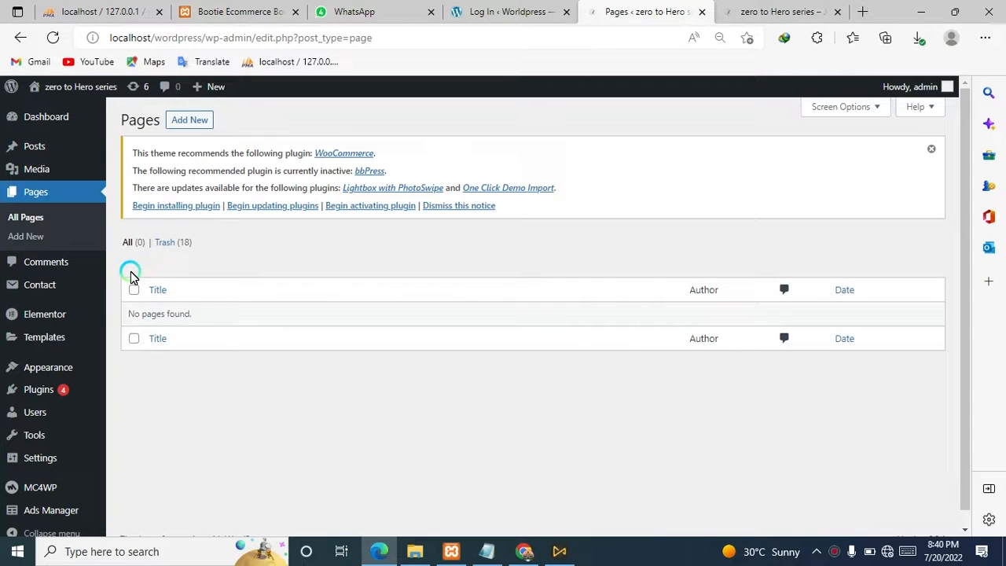
left_click(203, 118)
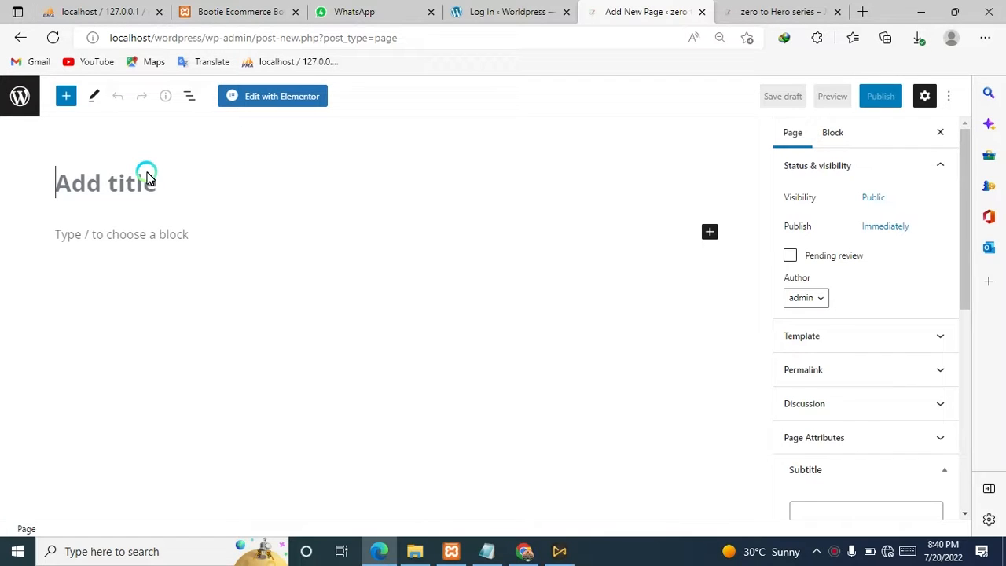
type("About Us")
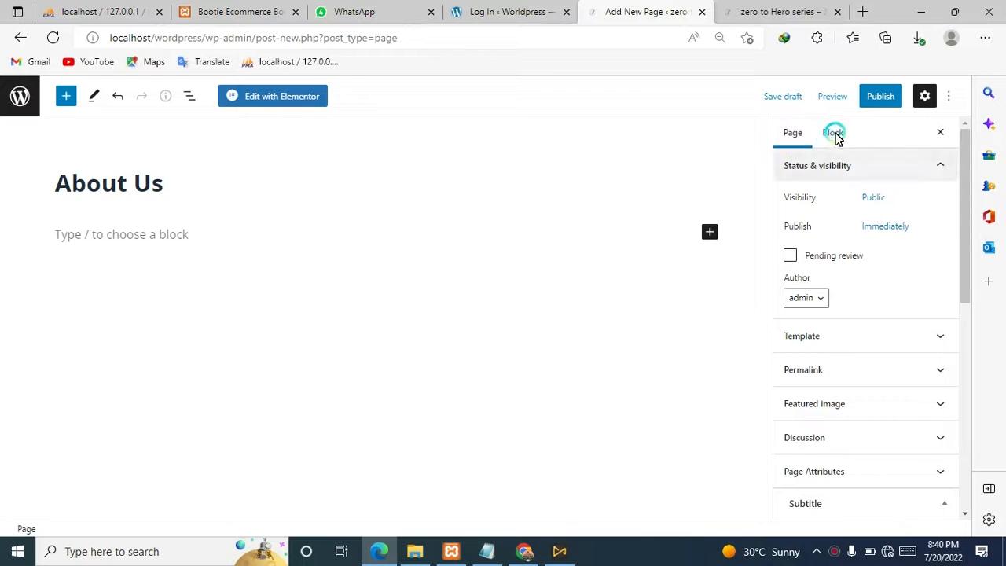
left_click(888, 96)
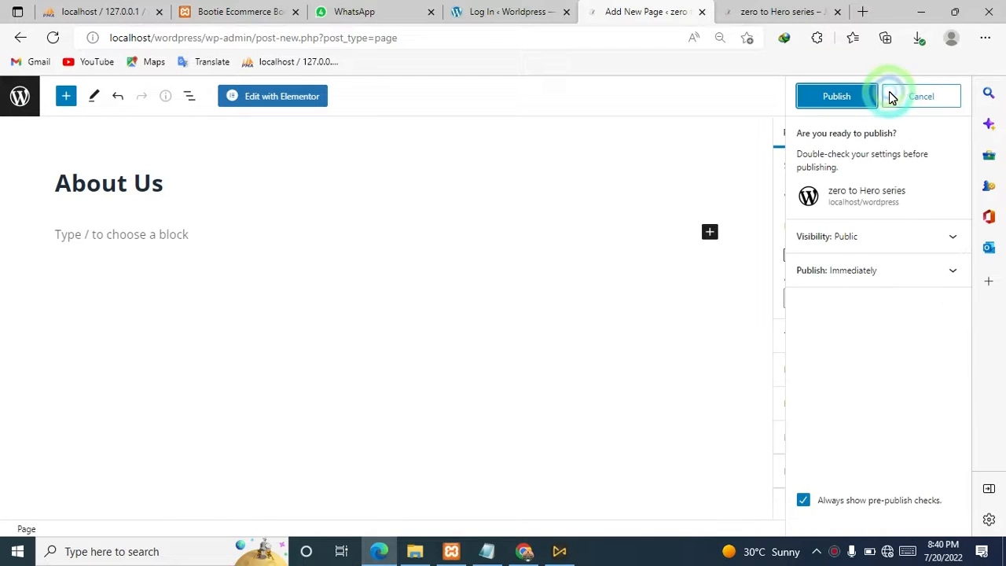
left_click(837, 96)
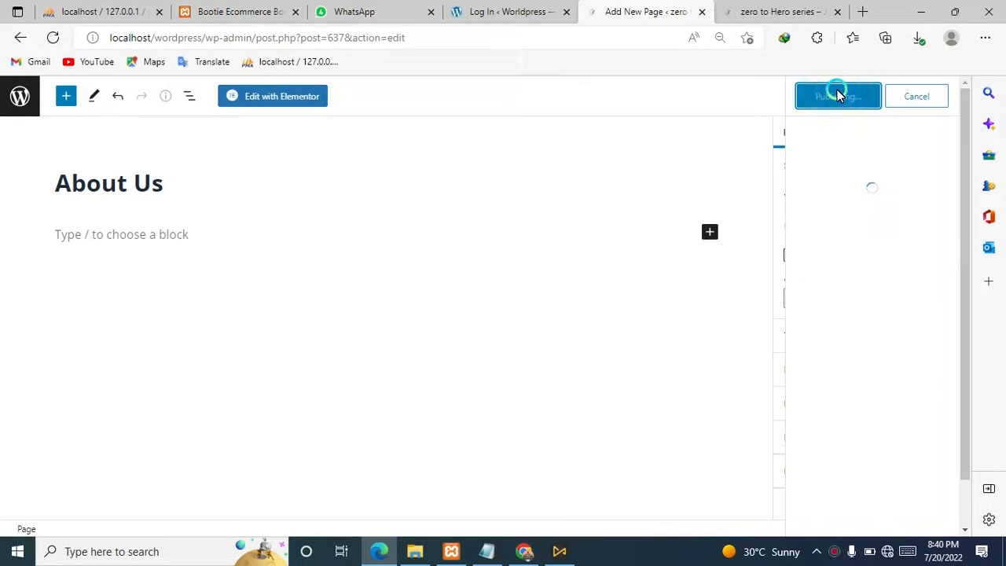
Go back to the refreshed pages list, then create and publish a new page titled "Contact Us".
left_click(21, 39)
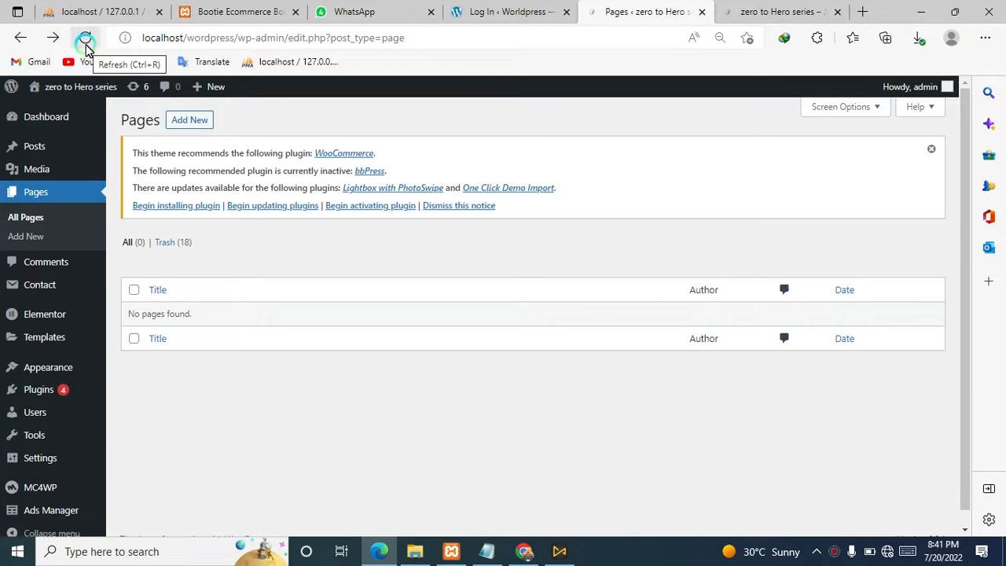
left_click(85, 46)
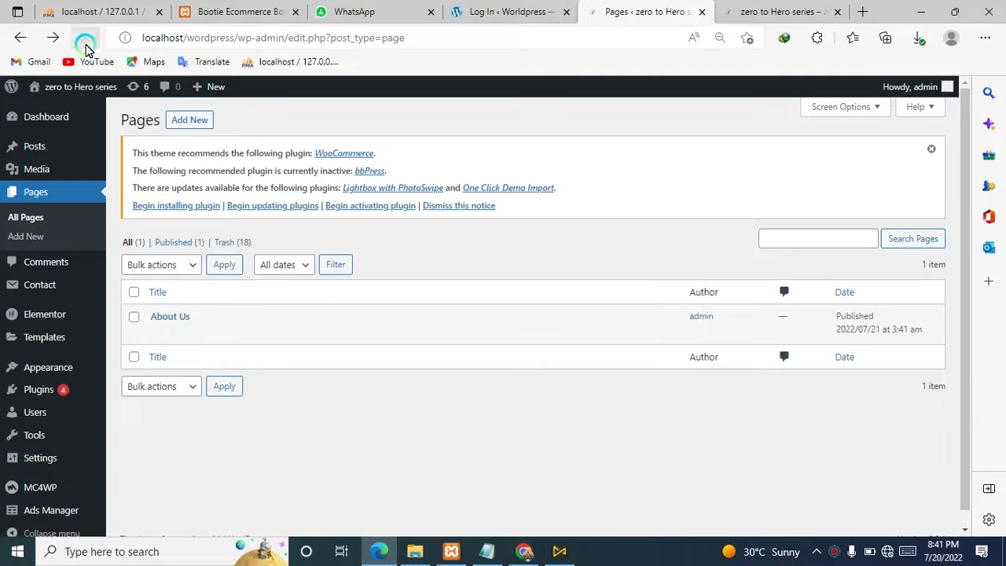
left_click(190, 121)
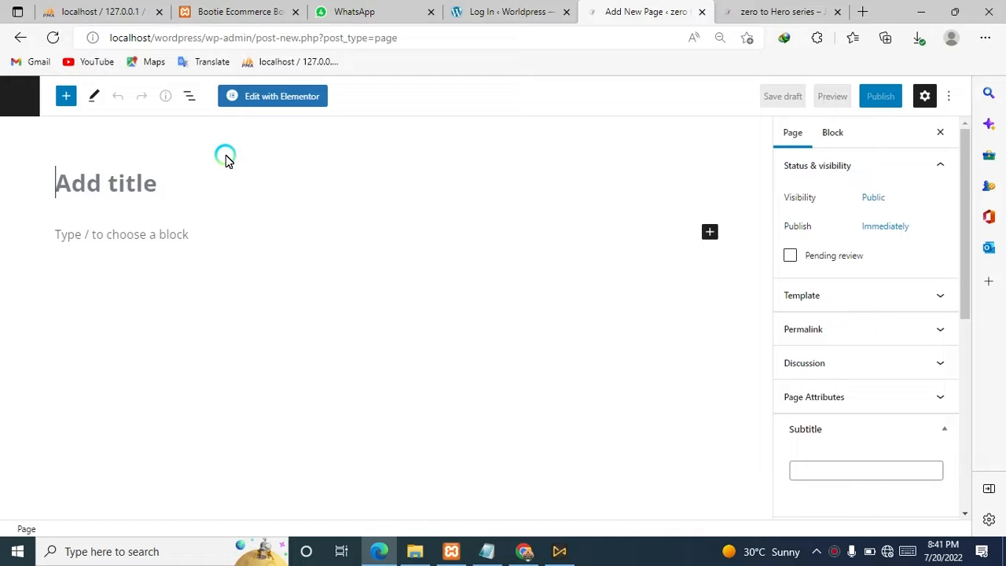
type("Contact Us")
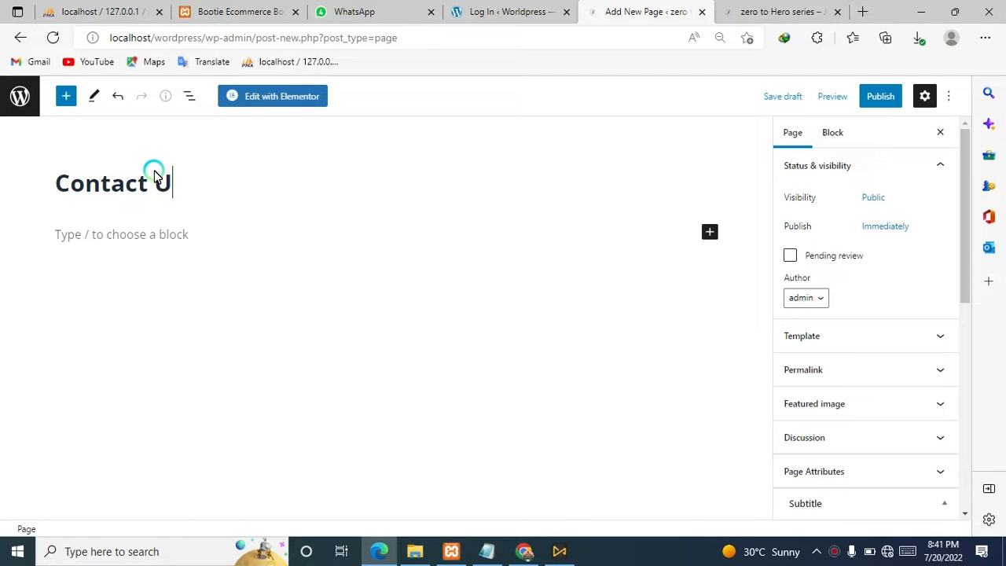
left_click(879, 101)
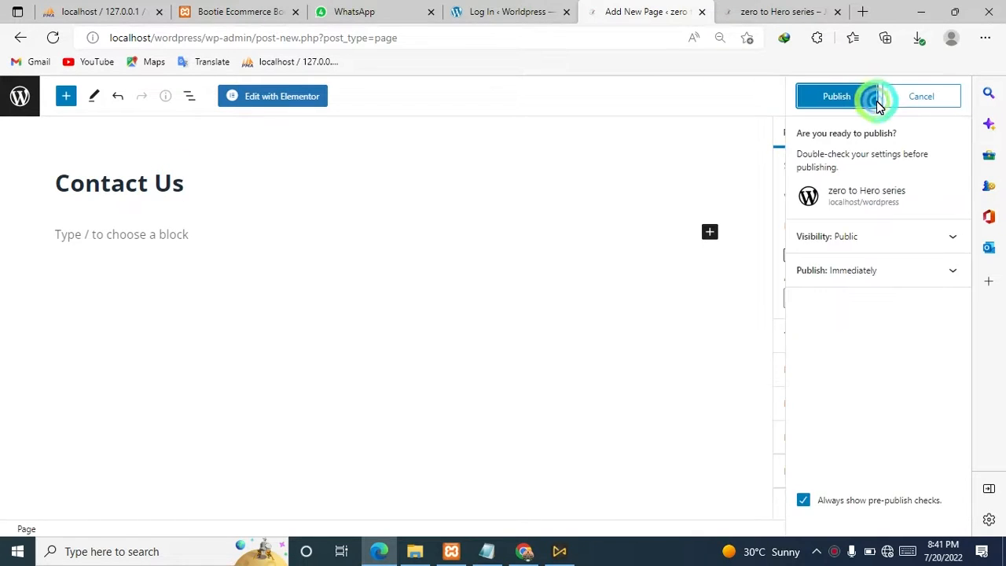
left_click(835, 94)
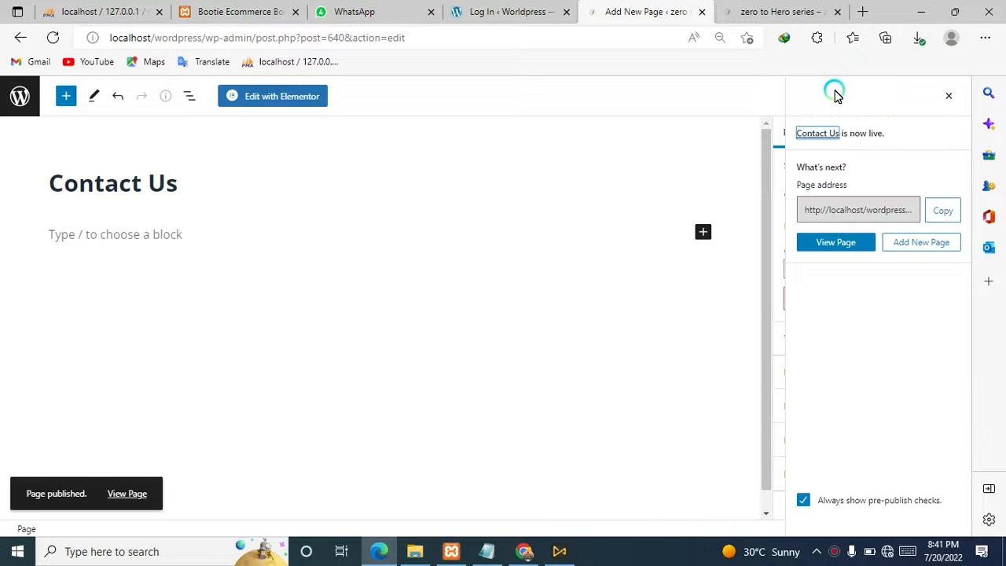
Go back to the pages list and start a new page titled "Our Portfoilo".
left_click(17, 43)
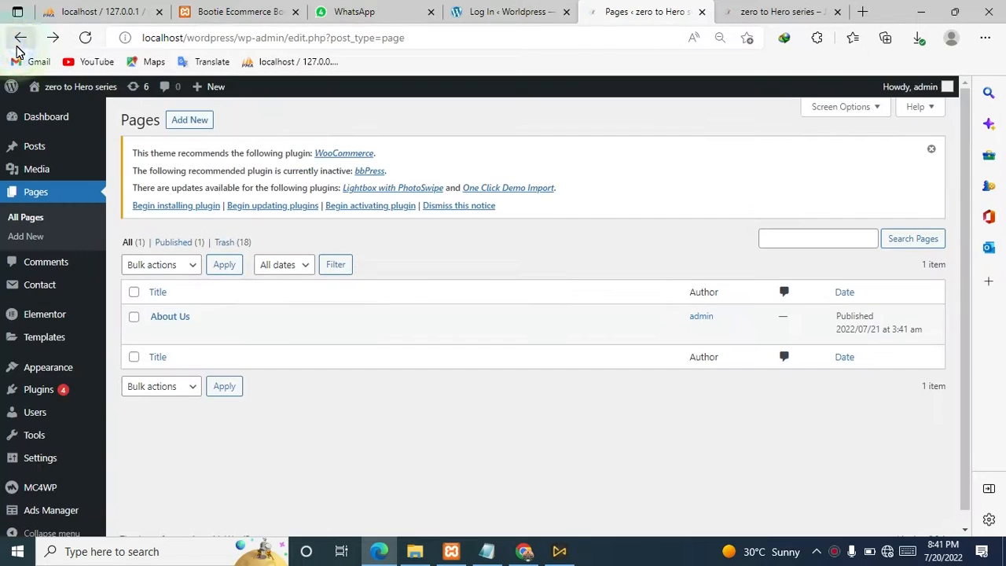
left_click(205, 120)
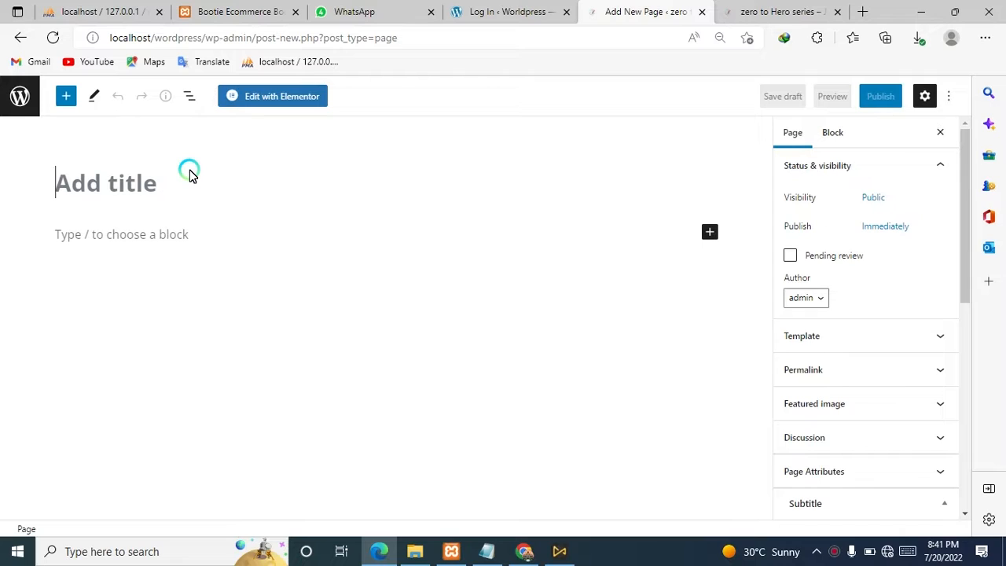
type("our")
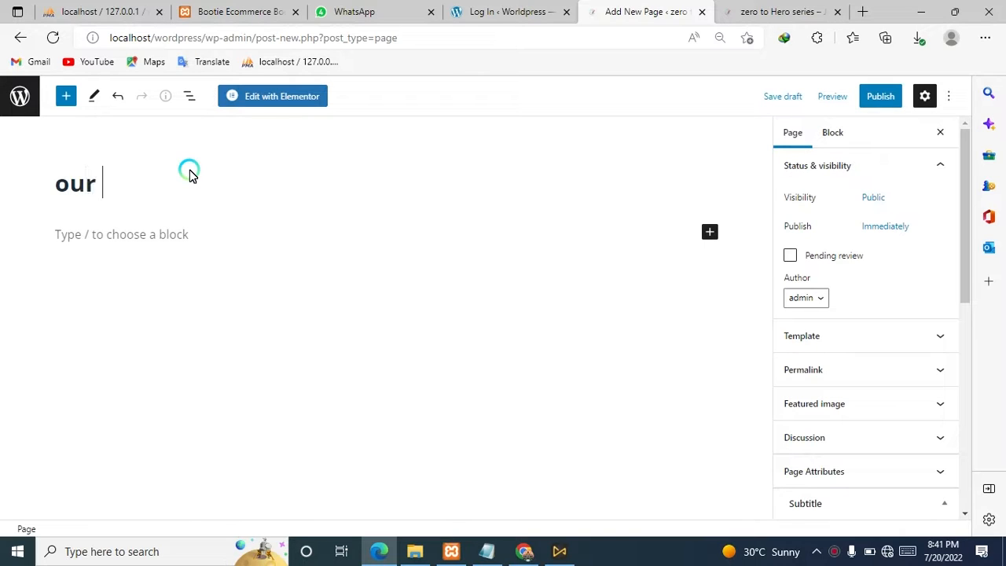
key("BackSpace")
key("BackSpace")
key("BackSpace")
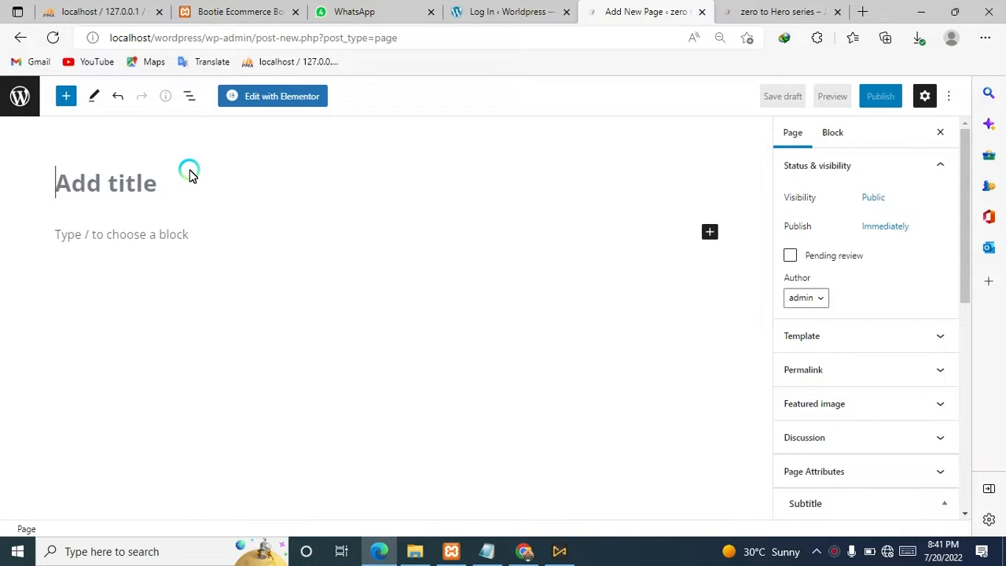
type("Our Portfolio")
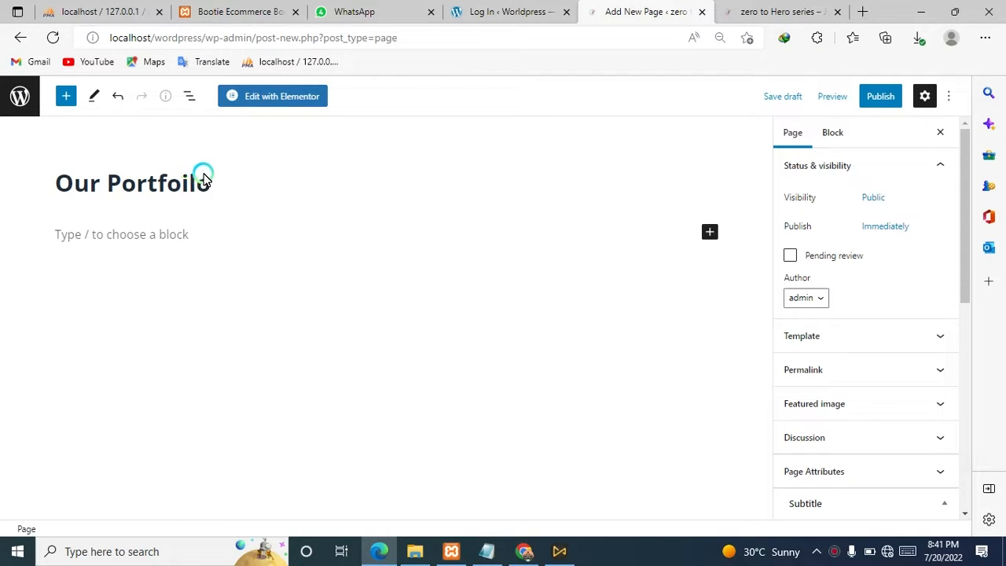
Change the new page's title to "Our Portflio" and publish the page.
left_click(181, 182)
key("BackSpace")
key("BackSpace")
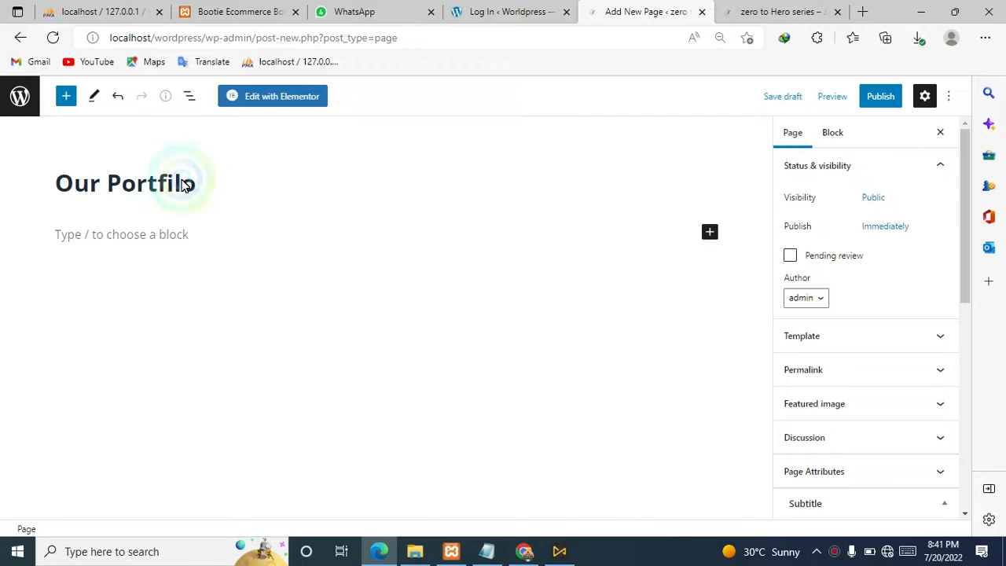
key("Delete")
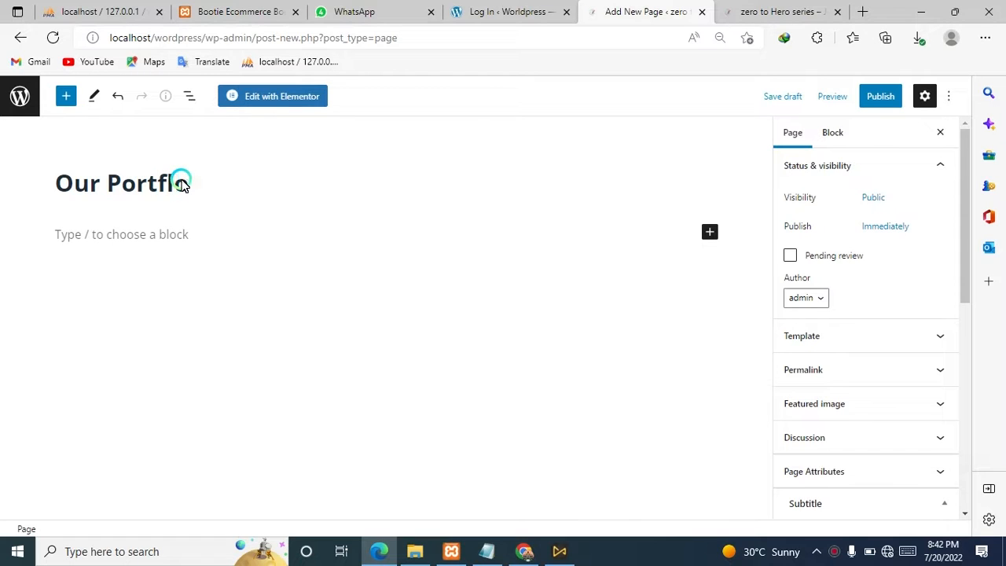
type("io")
left_click(881, 98)
left_click(835, 98)
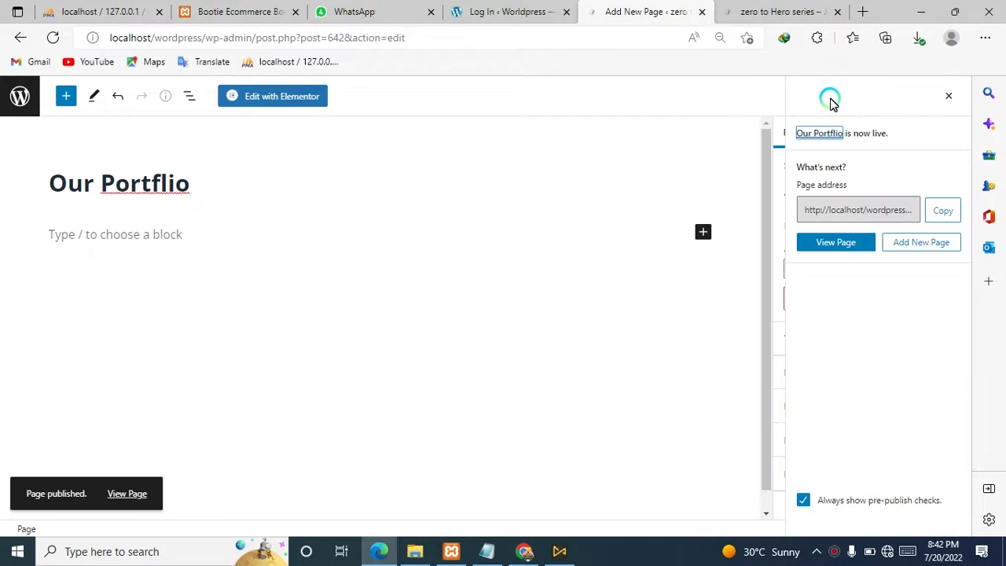
Return to the refreshed pages list, then create and publish a new page titled "Privacy Ploicy".
left_click(15, 45)
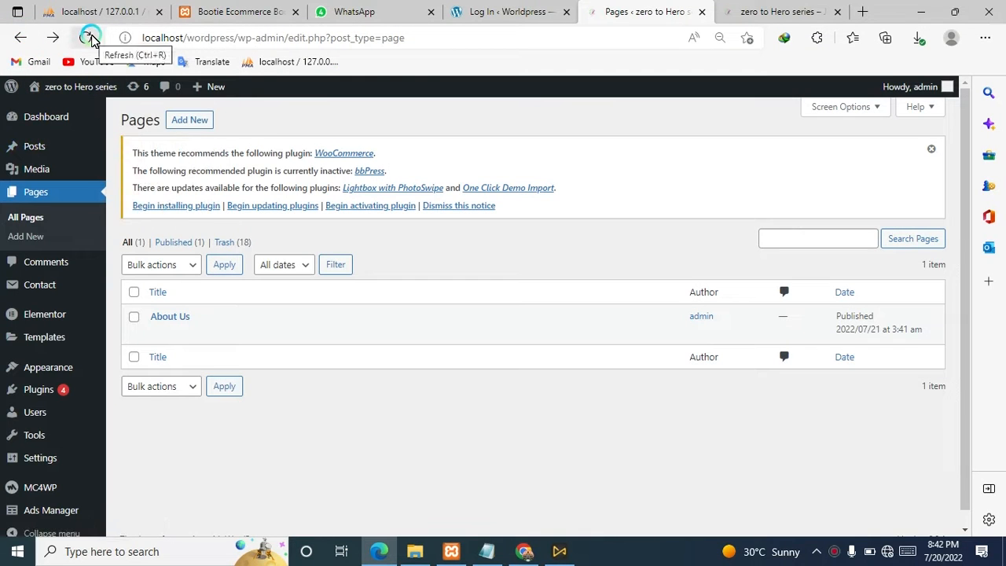
left_click(91, 39)
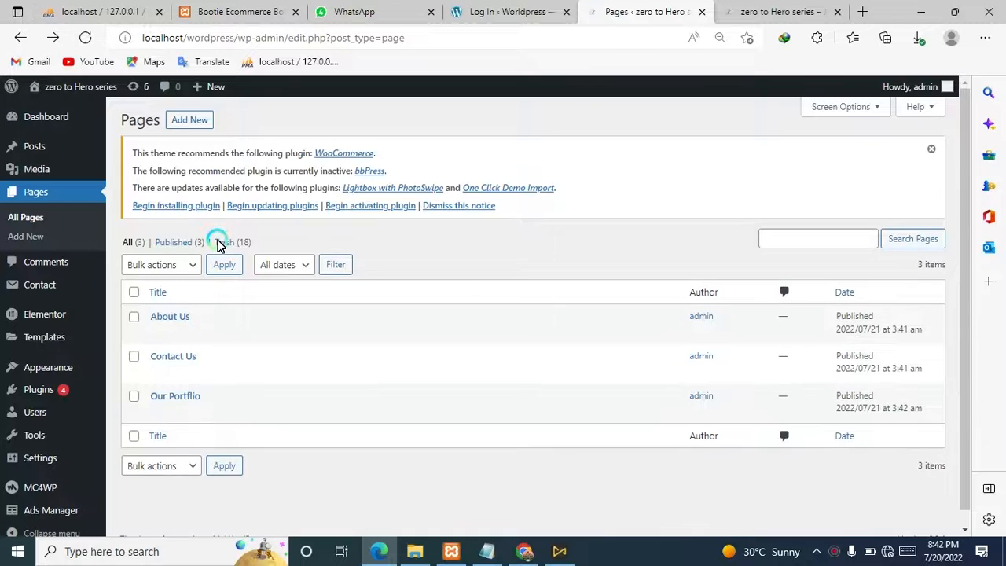
left_click(200, 121)
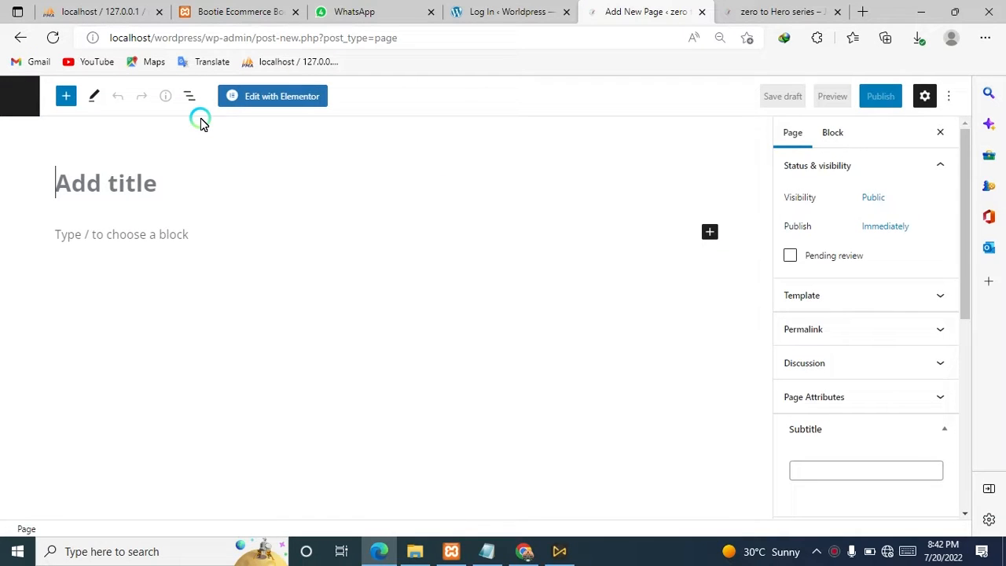
type("Privacy Ploicy")
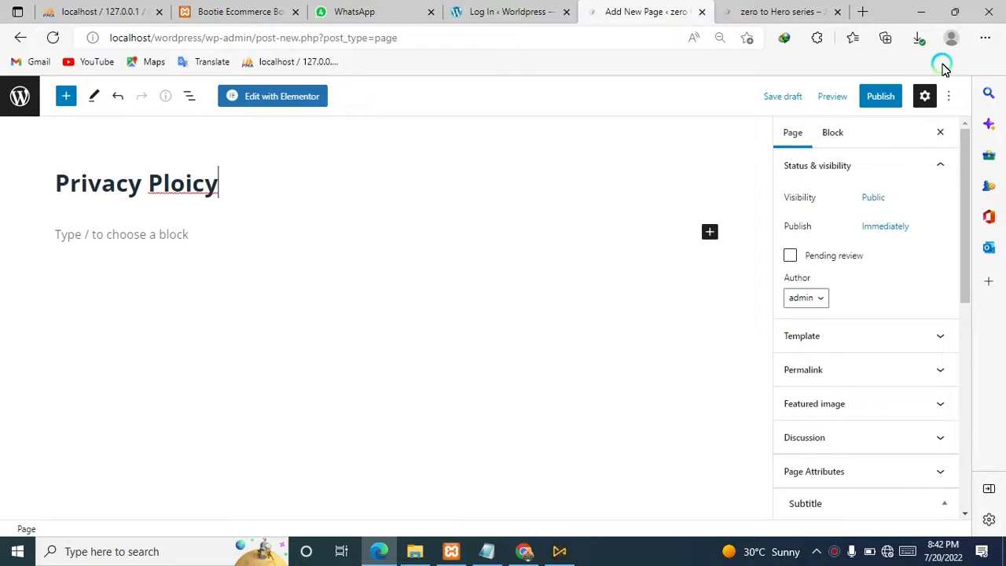
left_click(880, 95)
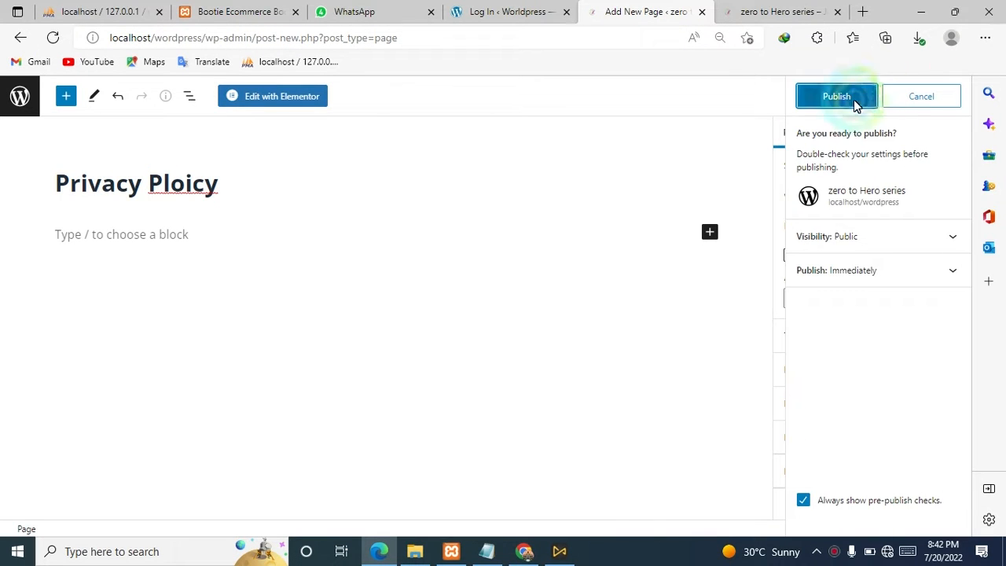
left_click(845, 99)
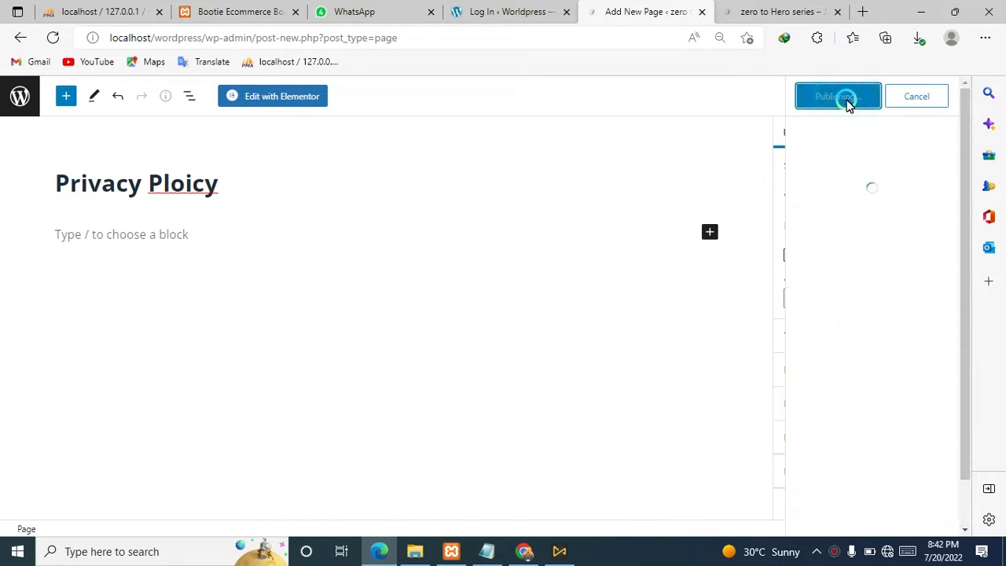
Go to the post categories, open the Uncategorized category for editing and change its name to "Themes".
left_click(14, 41)
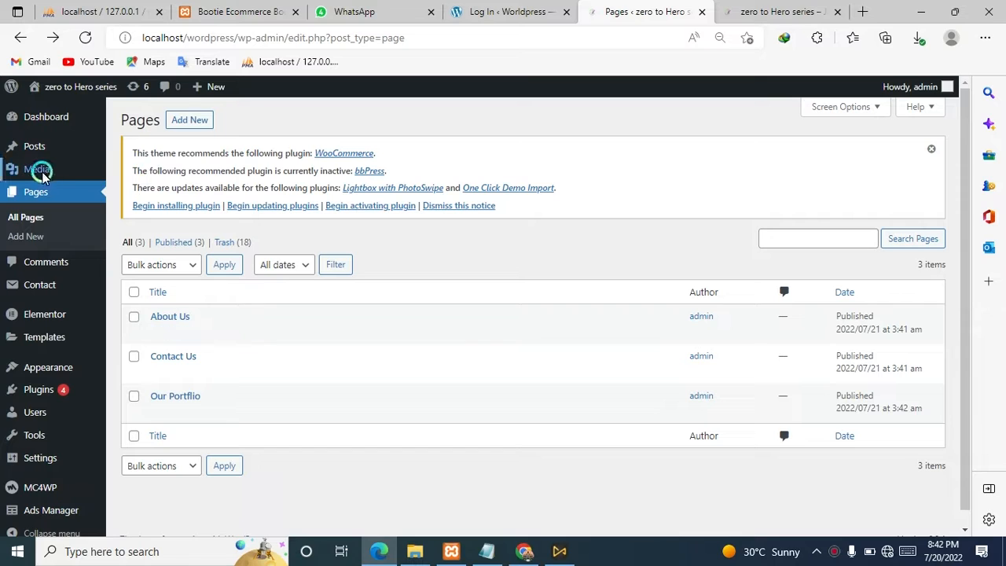
mouse_move(42, 167)
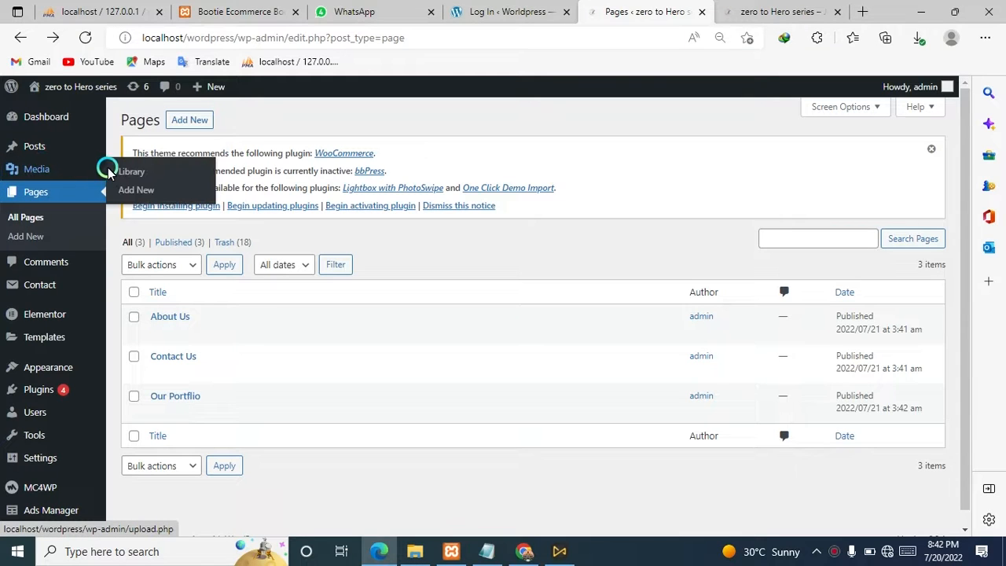
mouse_move(59, 141)
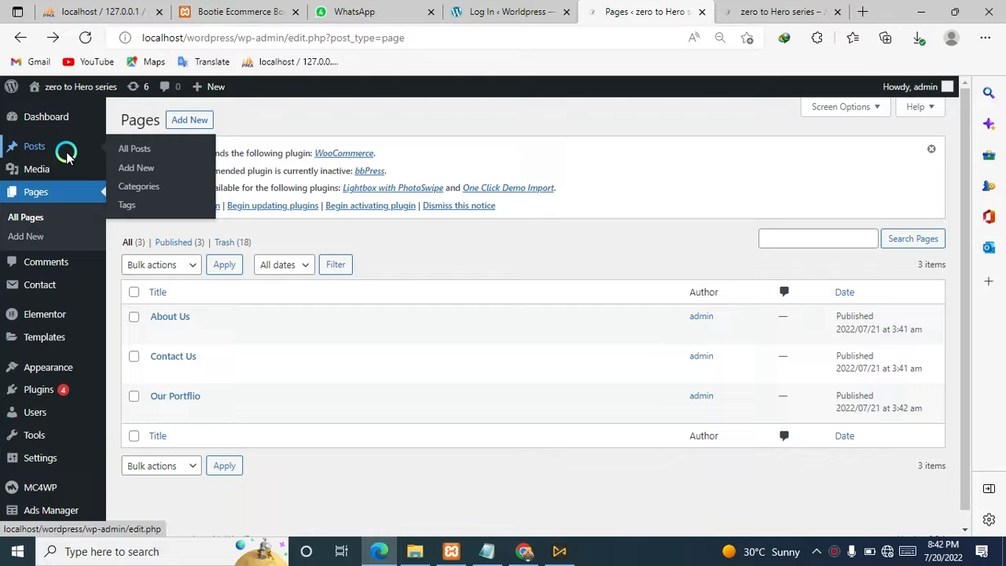
left_click(145, 187)
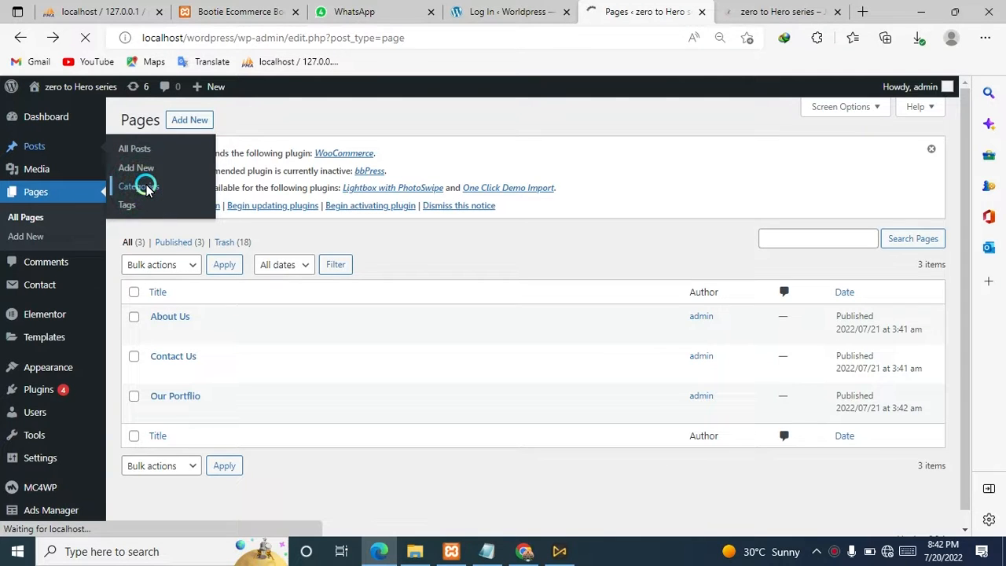
left_click(169, 307)
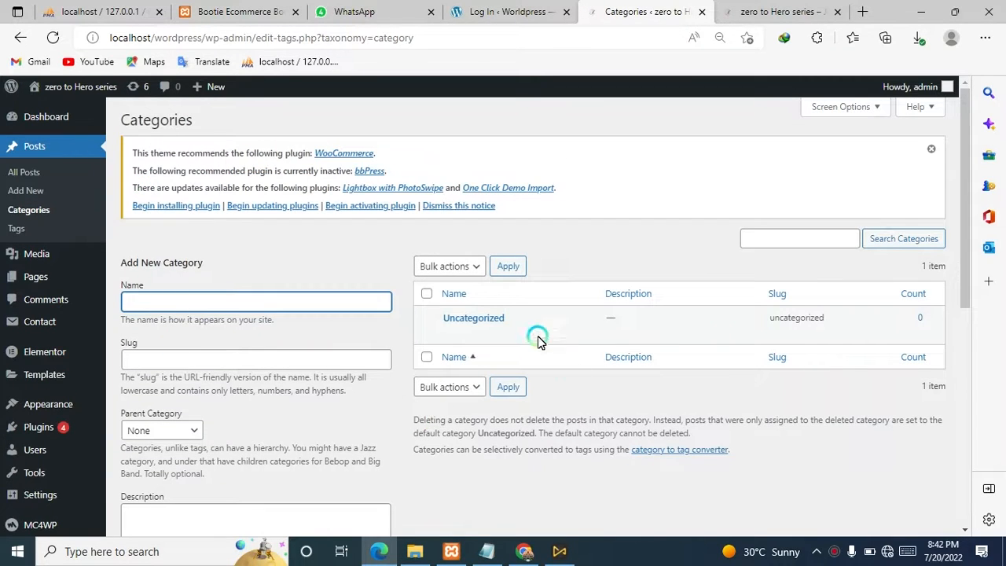
mouse_move(506, 316)
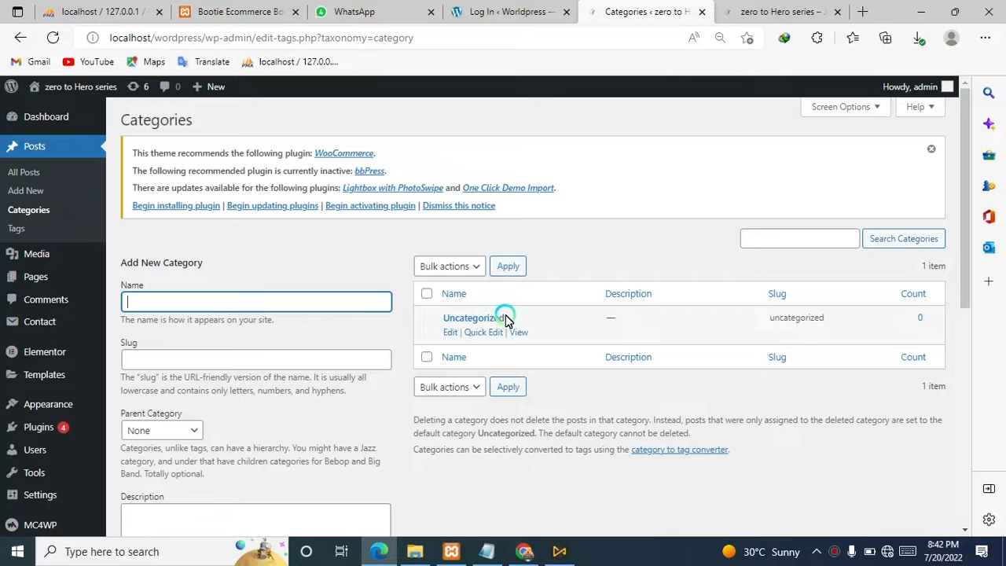
left_click(447, 334)
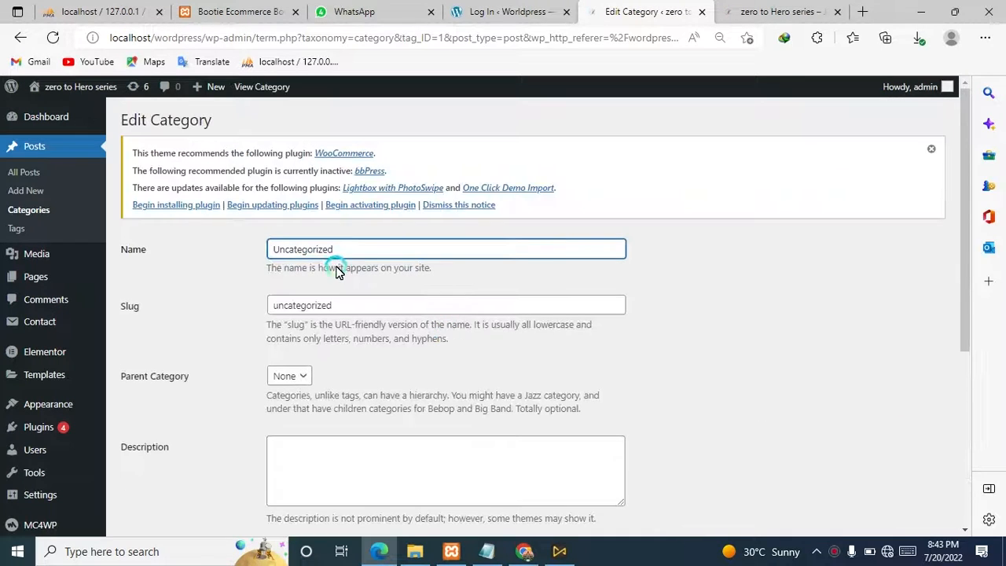
double_click(350, 250)
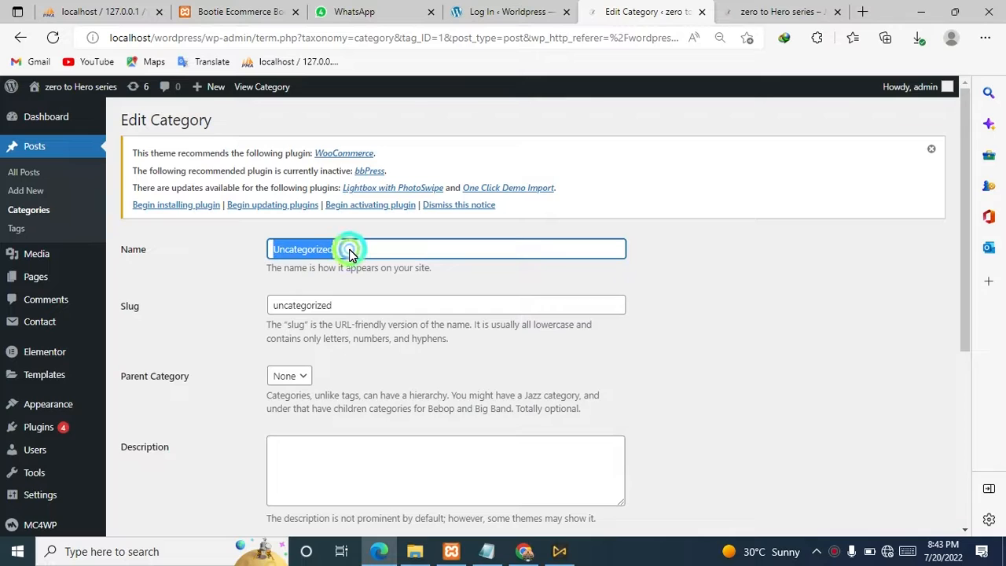
key("BackSpace")
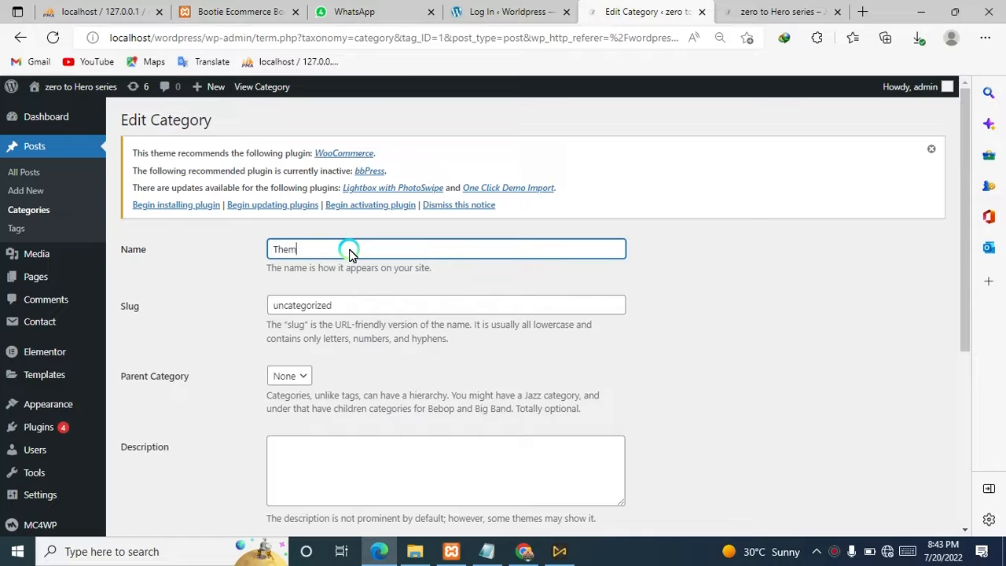
Set the category's slug to "themes" and update the category.
double_click(333, 308)
key("BackSpace")
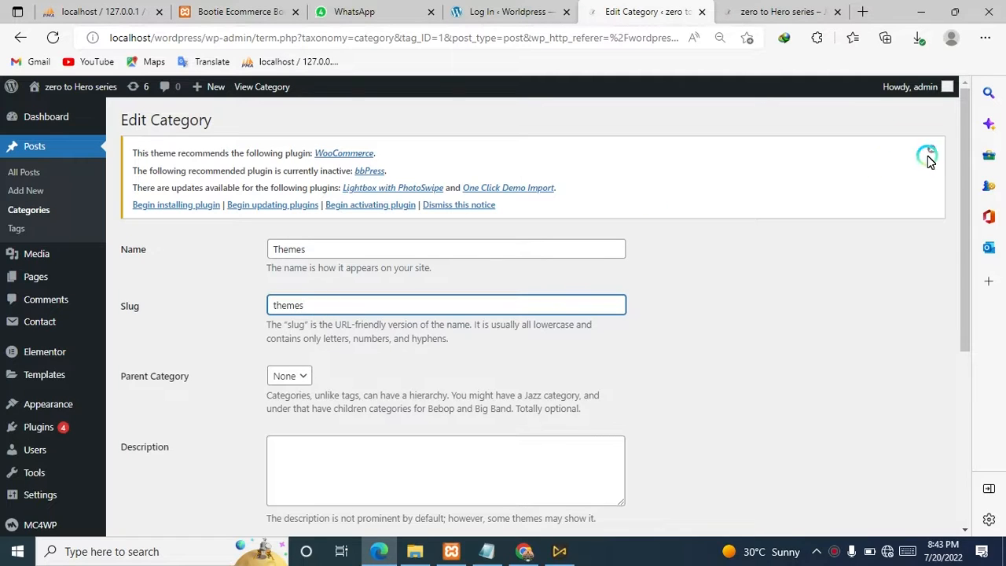
left_click_drag(966, 171, 923, 347)
left_click(144, 484)
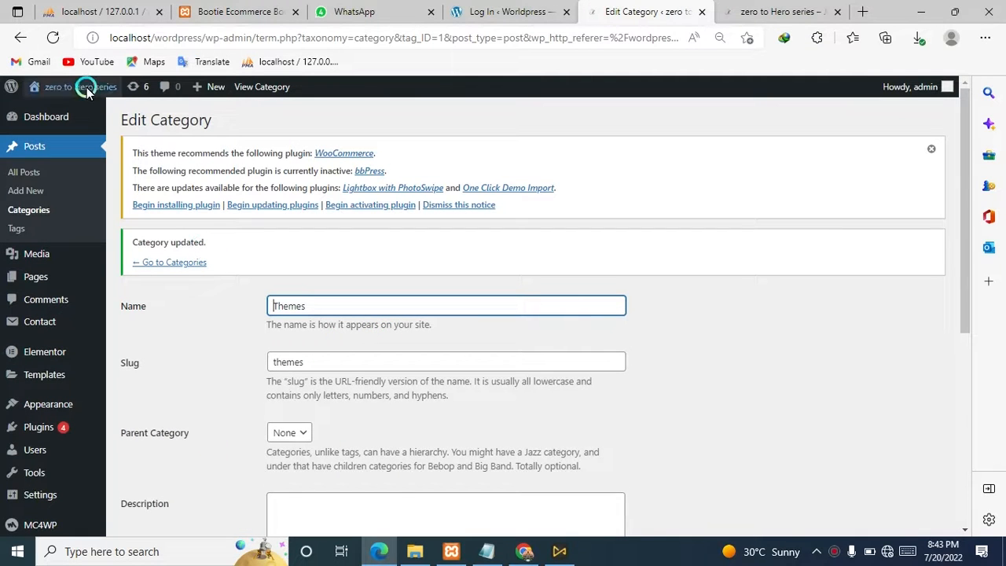
Return to the refreshed categories list and add a new category with "plugin" as both name and slug.
left_click(20, 37)
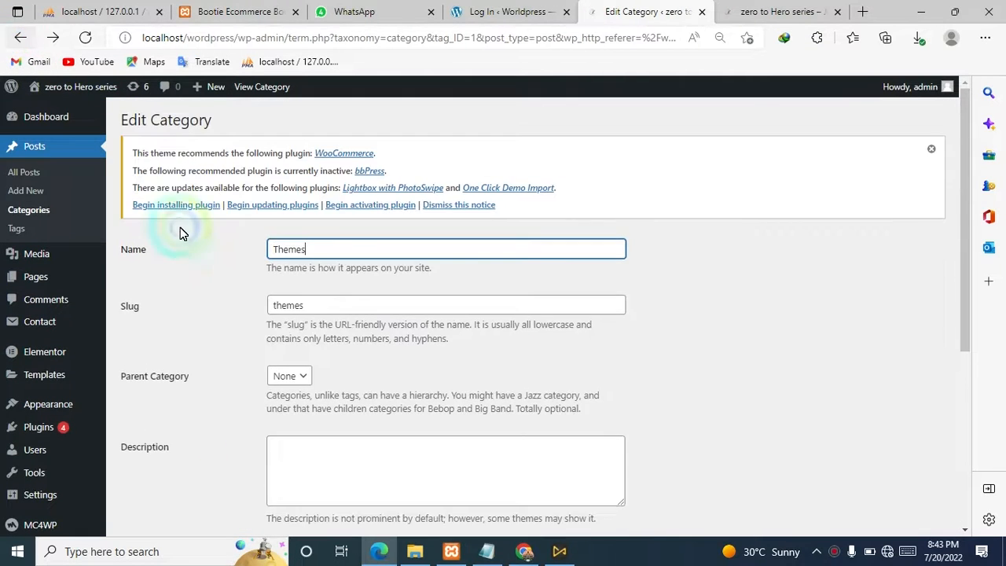
left_click(21, 38)
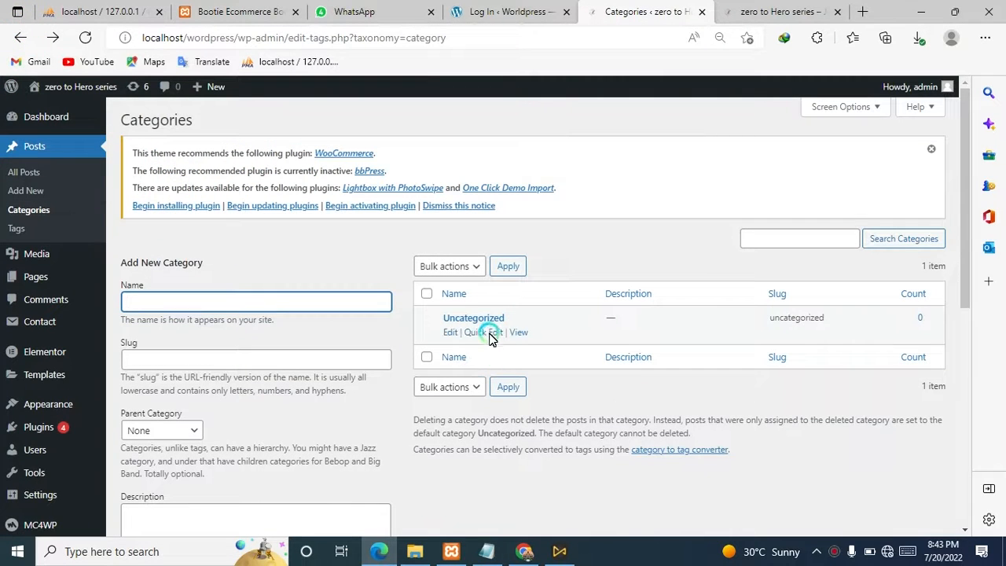
left_click(85, 37)
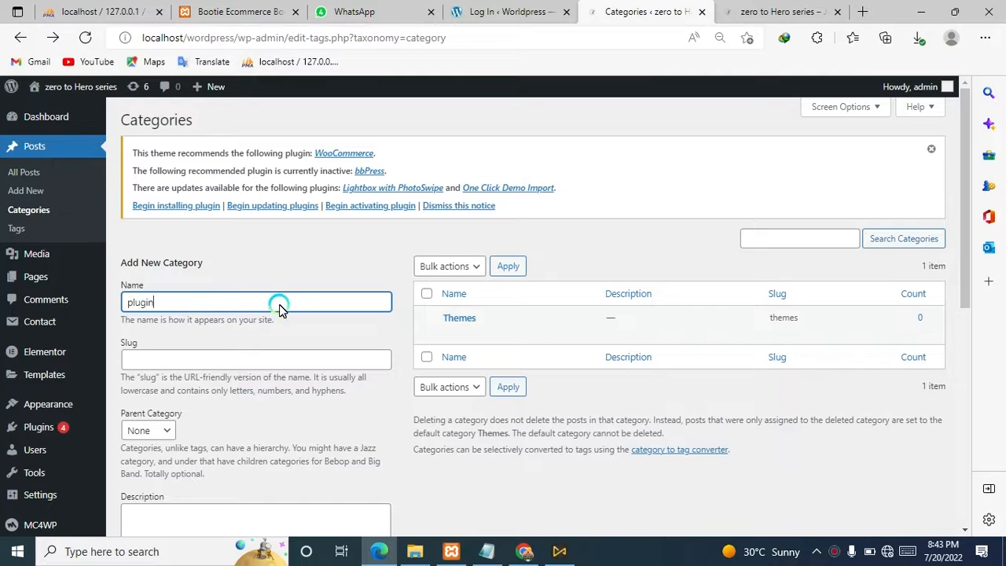
left_click(234, 366)
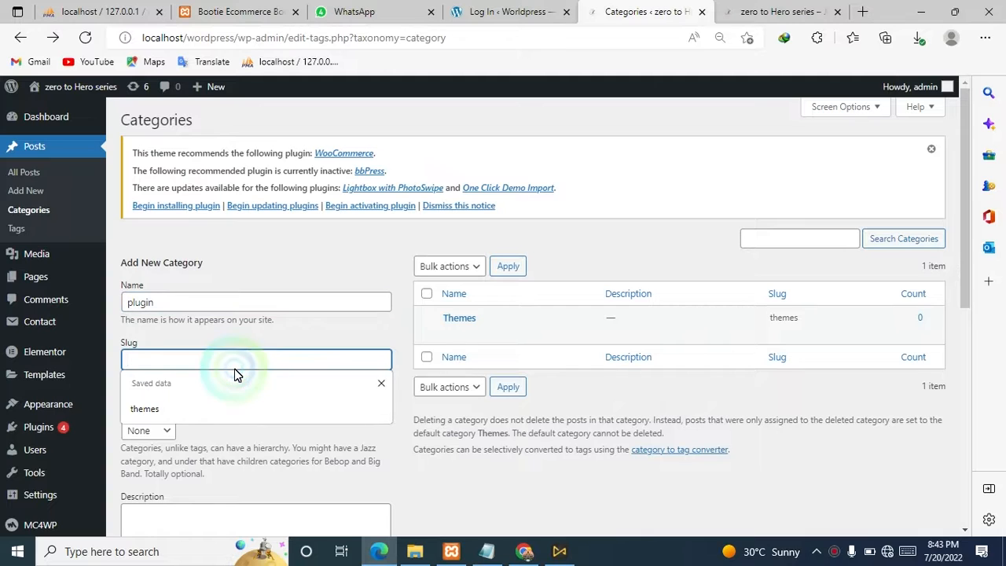
type("plugin")
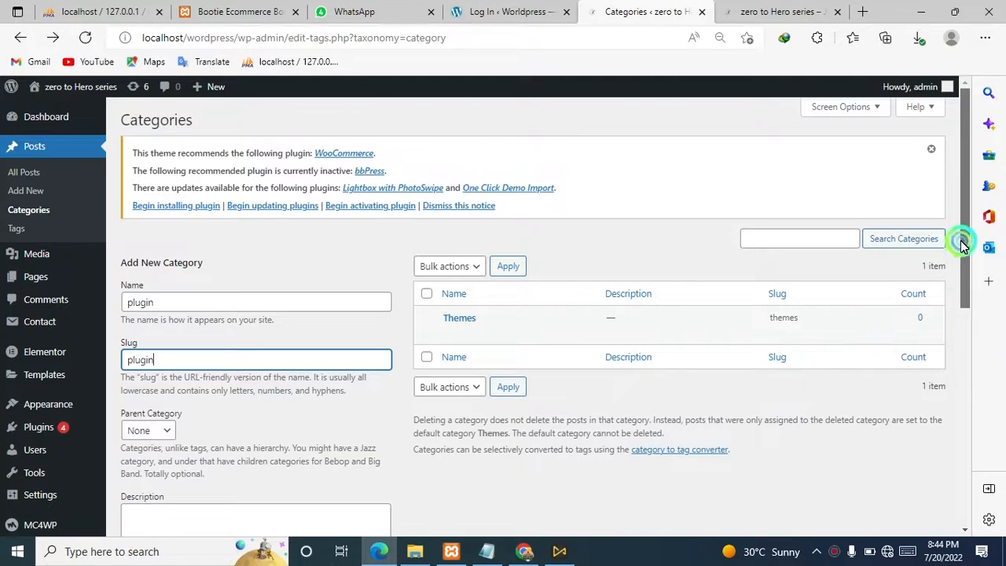
left_click_drag(965, 240, 946, 309)
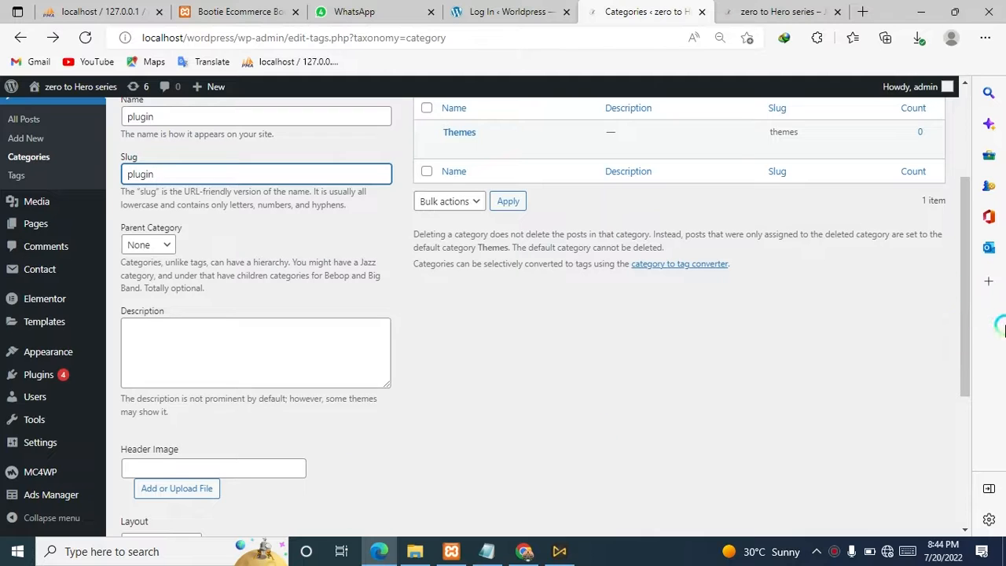
left_click_drag(966, 303, 953, 413)
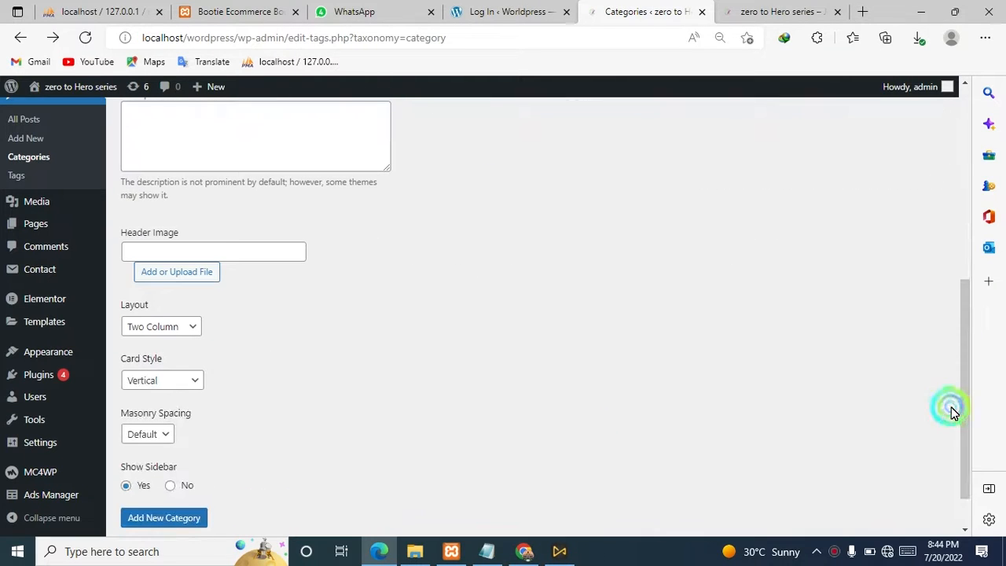
left_click(145, 520)
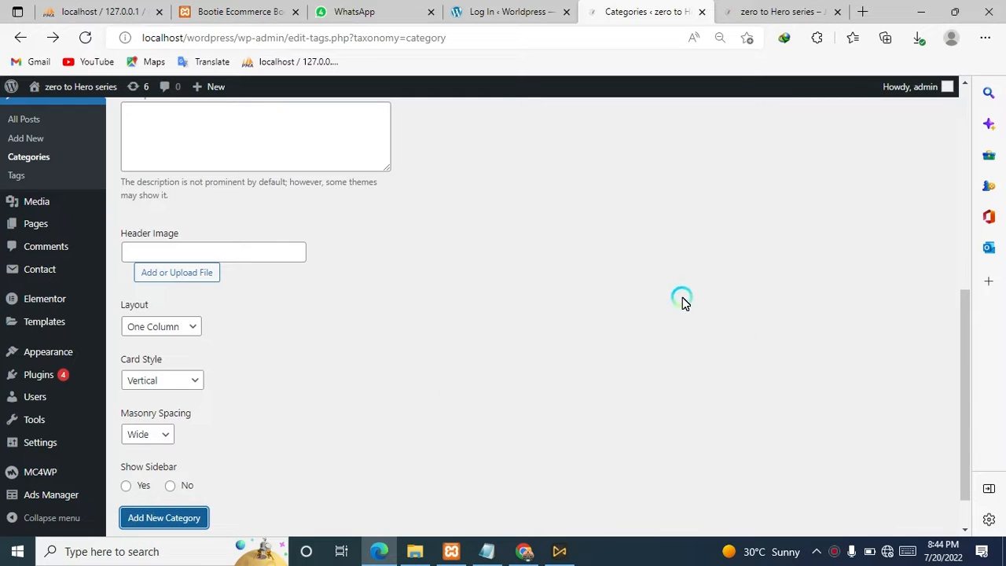
Add a new post category named "Tech" with the slug "tech".
left_click_drag(965, 339, 947, 16)
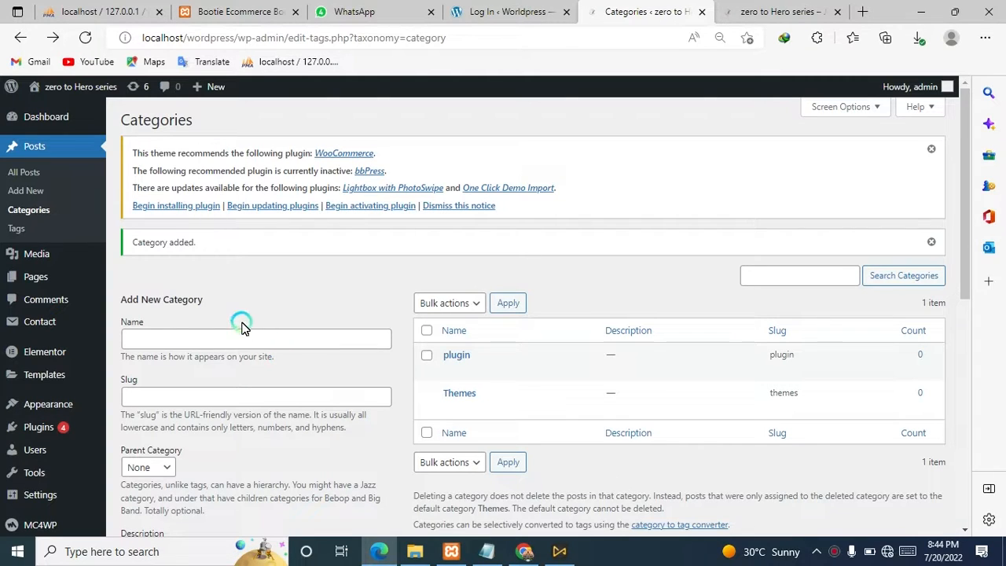
left_click(204, 340)
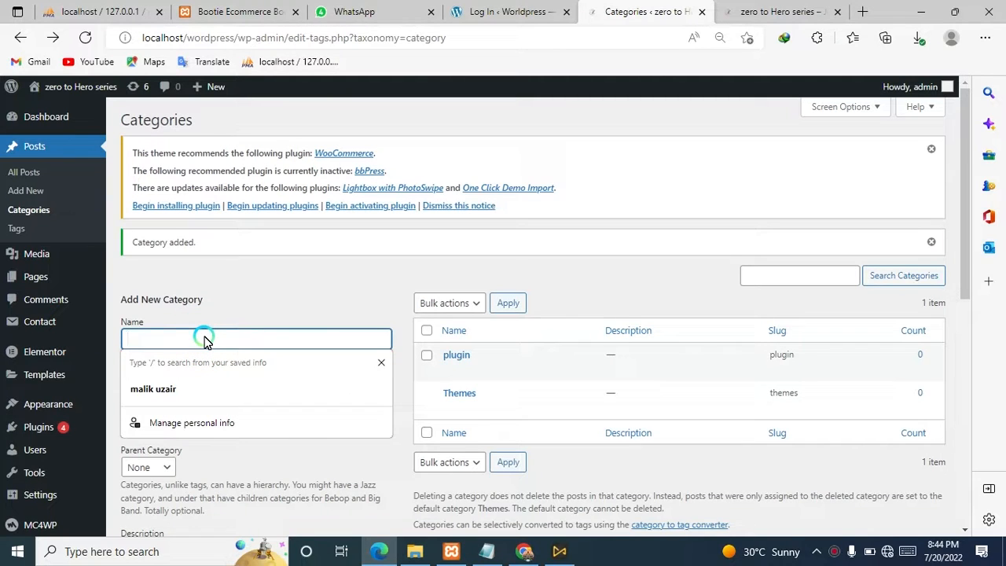
type("ten")
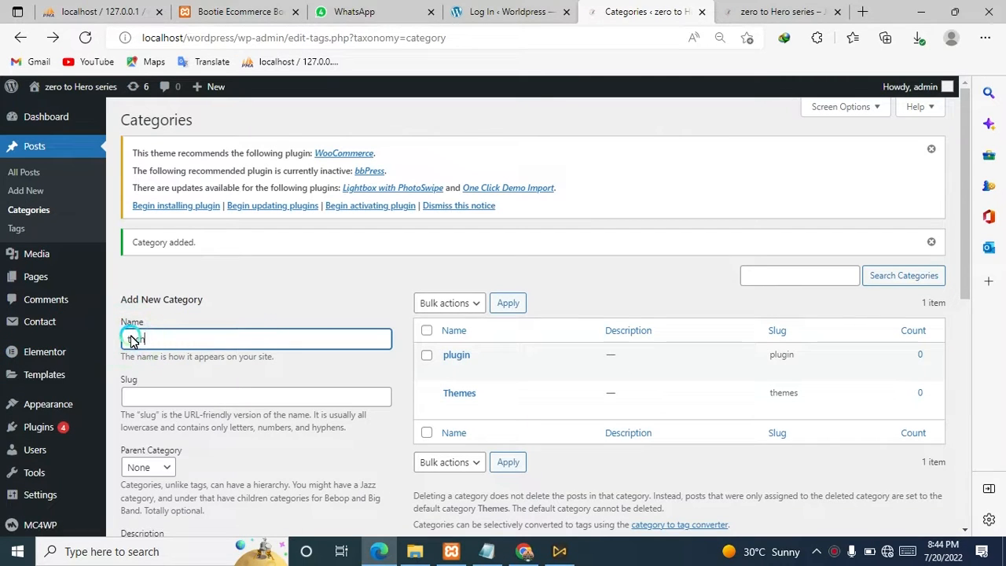
left_click(132, 341)
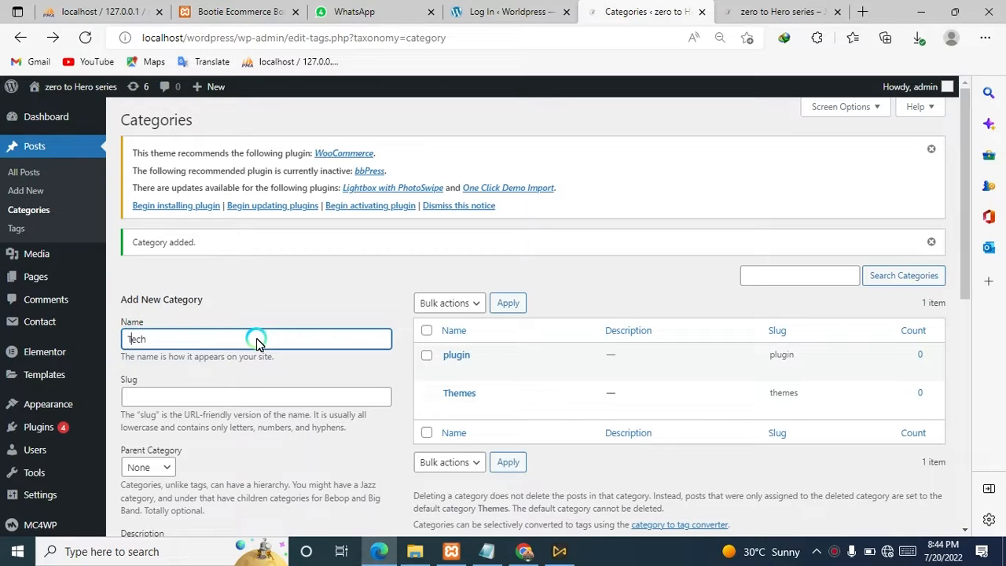
left_click_drag(968, 273, 928, 269)
left_click(497, 320)
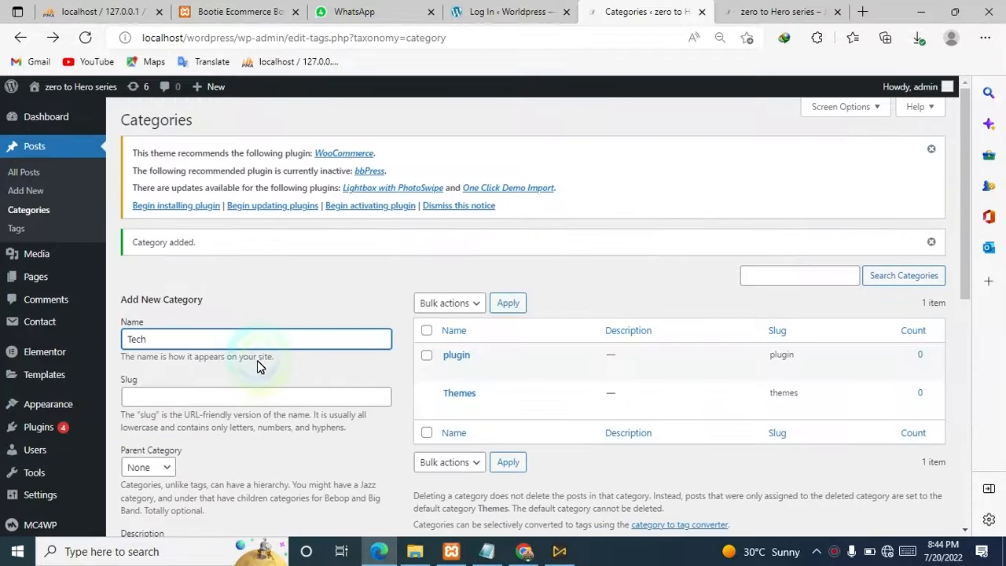
left_click(240, 397)
type("tech")
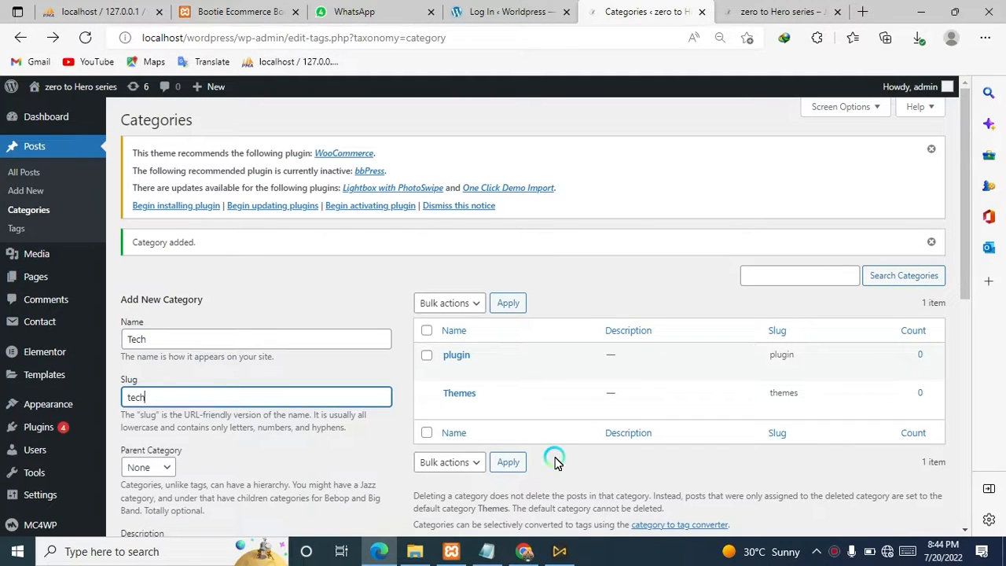
left_click_drag(966, 301, 904, 551)
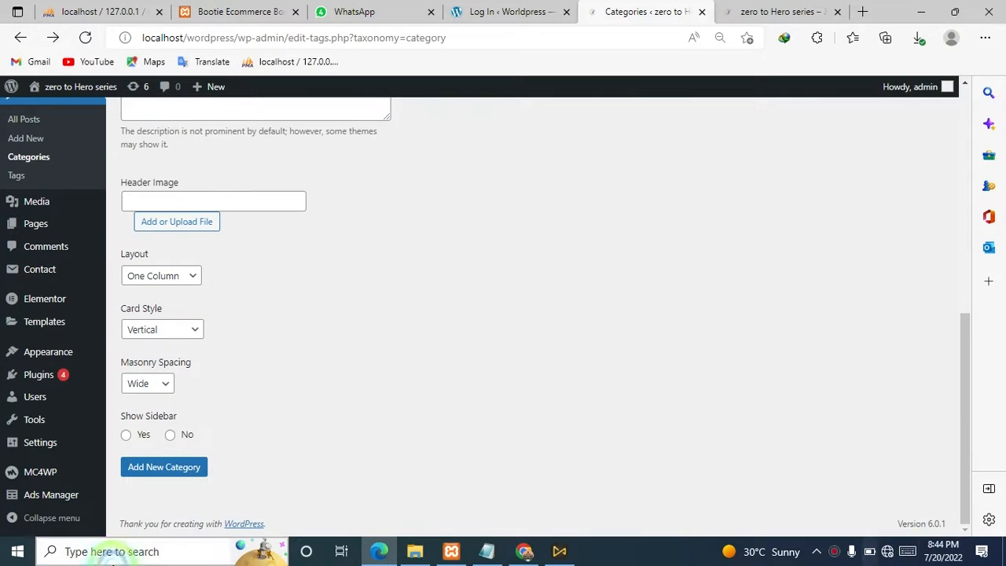
left_click(189, 471)
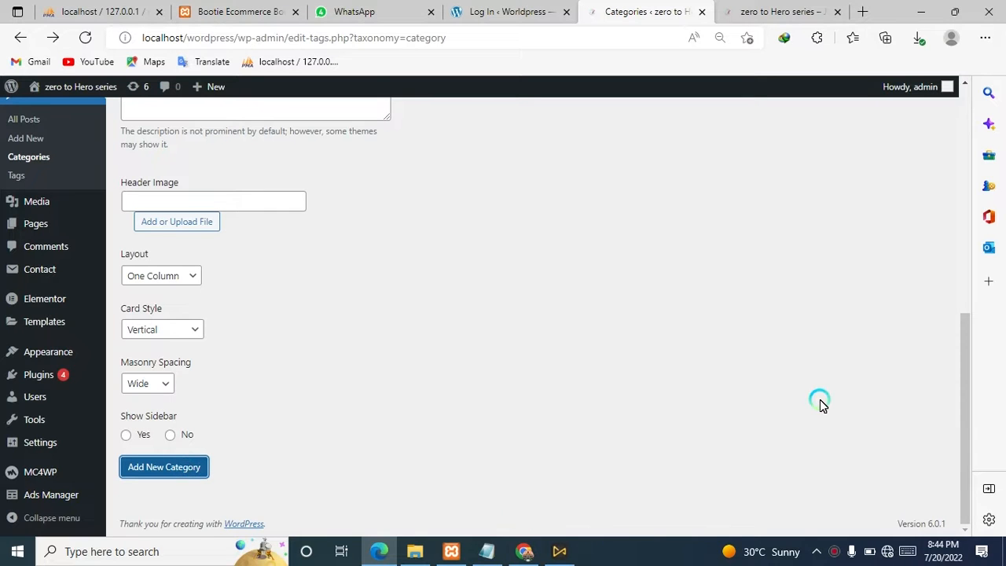
left_click_drag(967, 405, 939, 139)
left_click(168, 338)
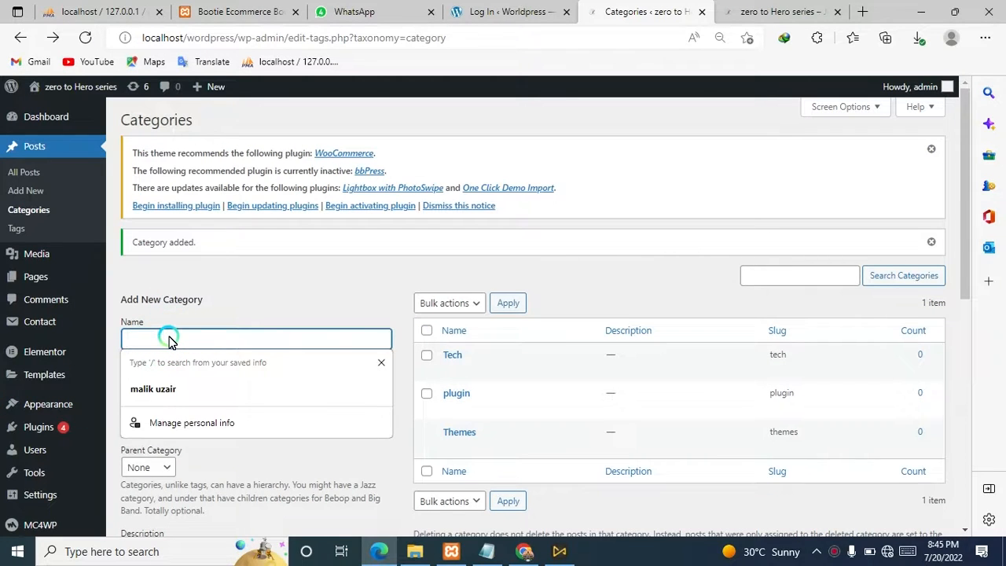
type("Blog")
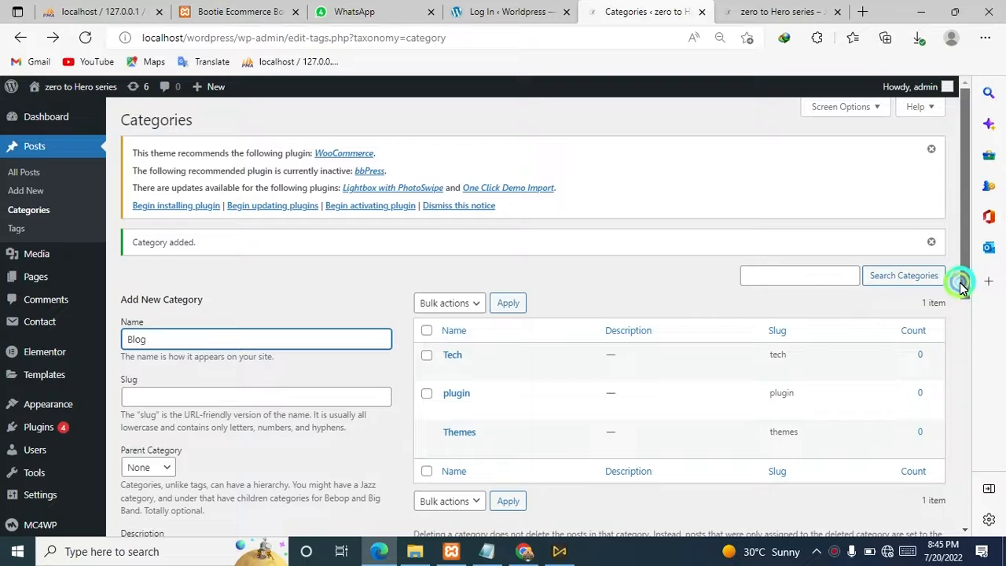
left_click_drag(962, 281, 951, 366)
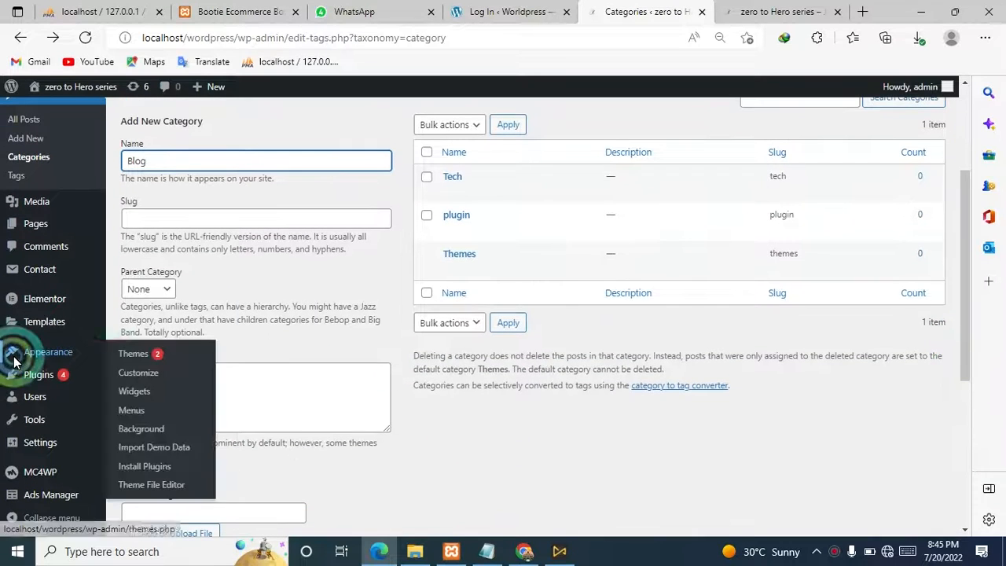
left_click(162, 290)
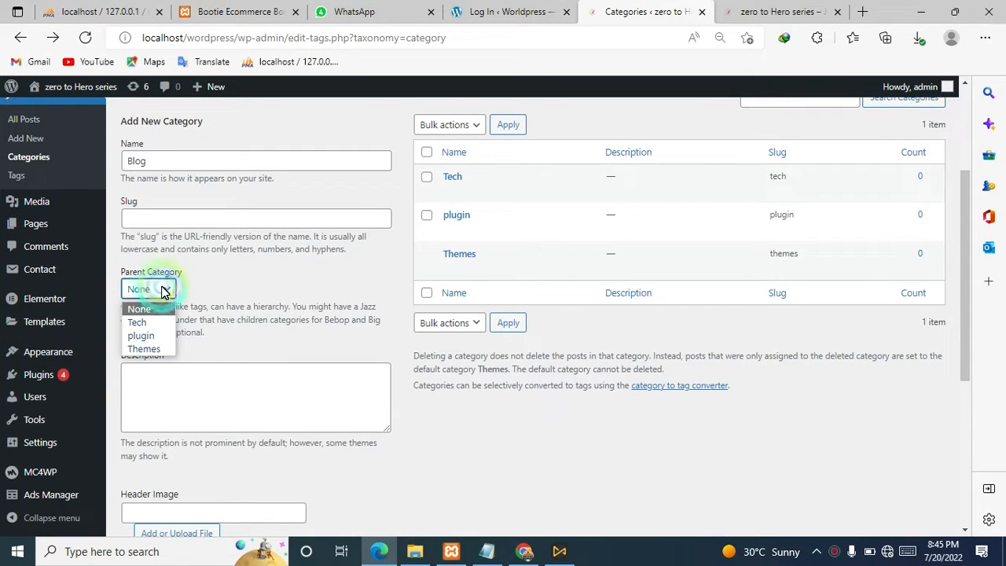
left_click(149, 308)
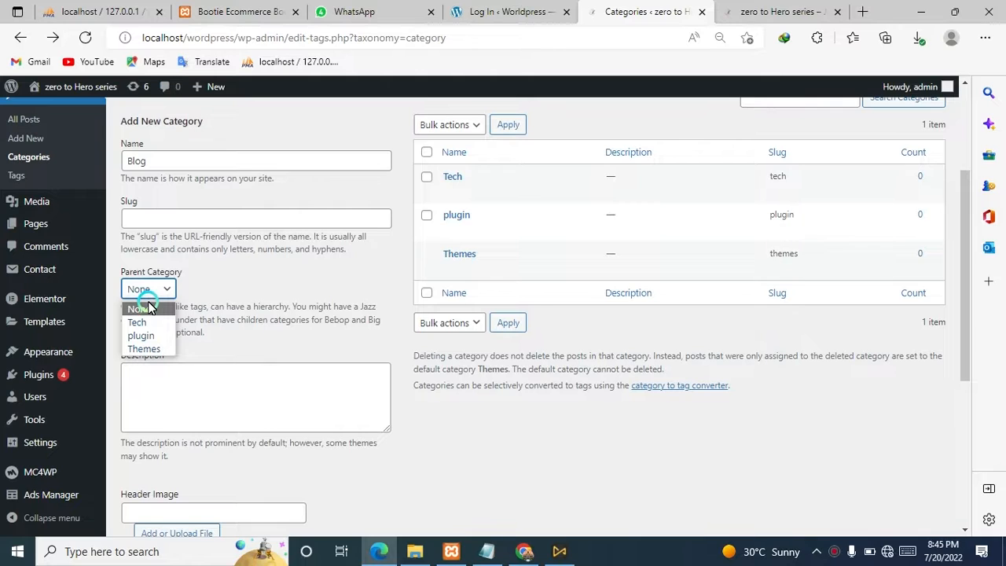
left_click(208, 284)
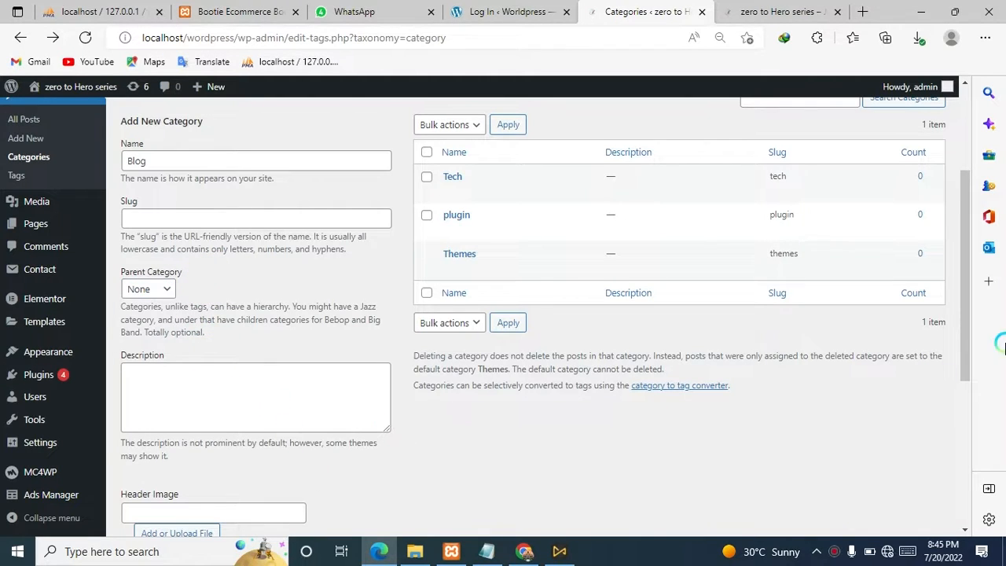
left_click_drag(964, 310, 943, 482)
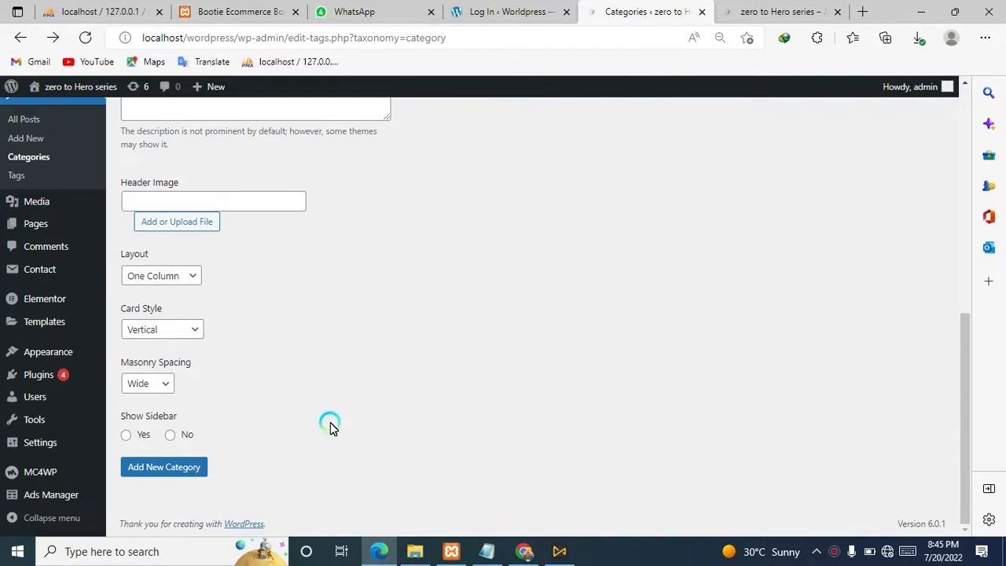
left_click_drag(966, 361, 905, 177)
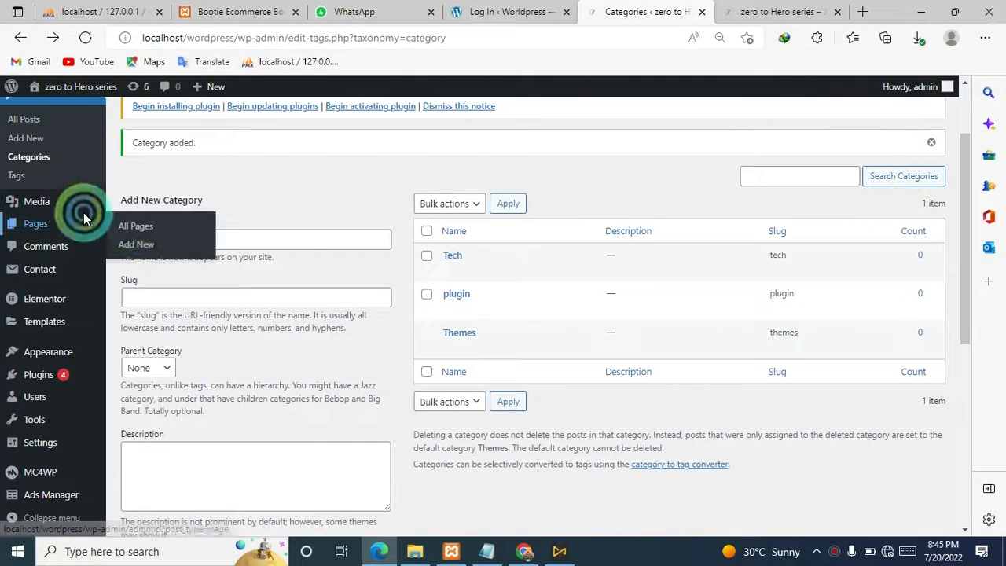
left_click(155, 297)
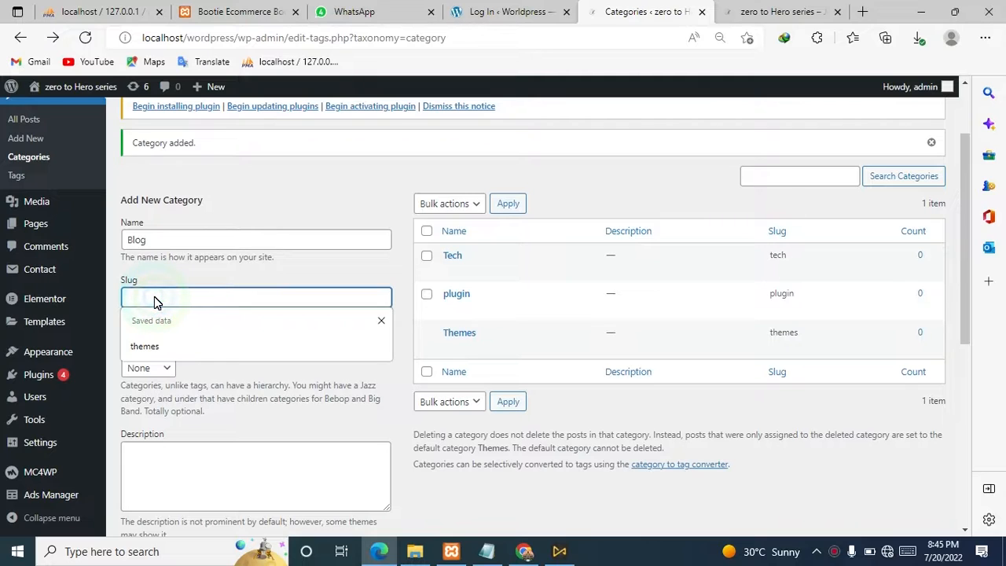
type("blog")
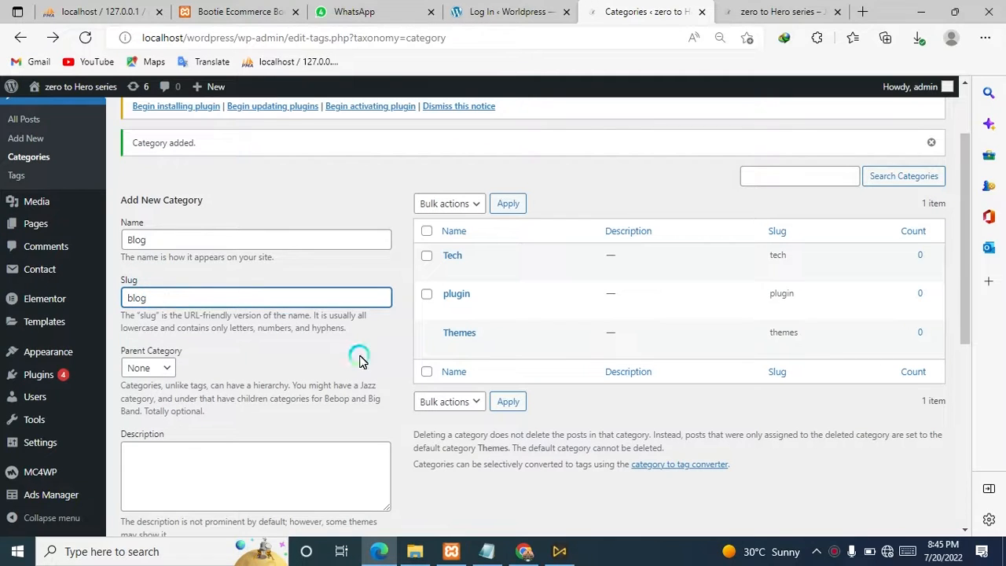
left_click_drag(964, 236, 906, 240)
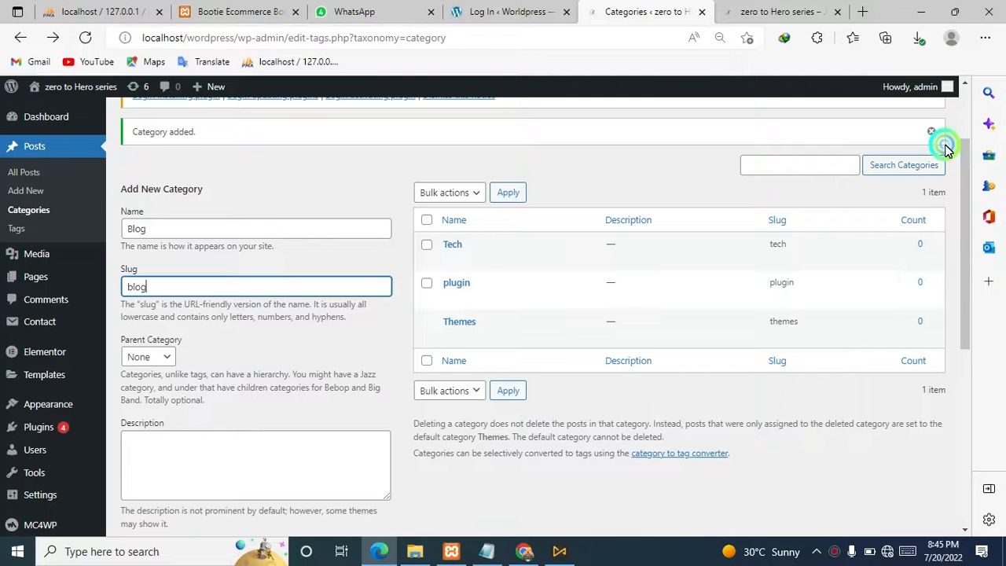
left_click_drag(968, 161, 955, 38)
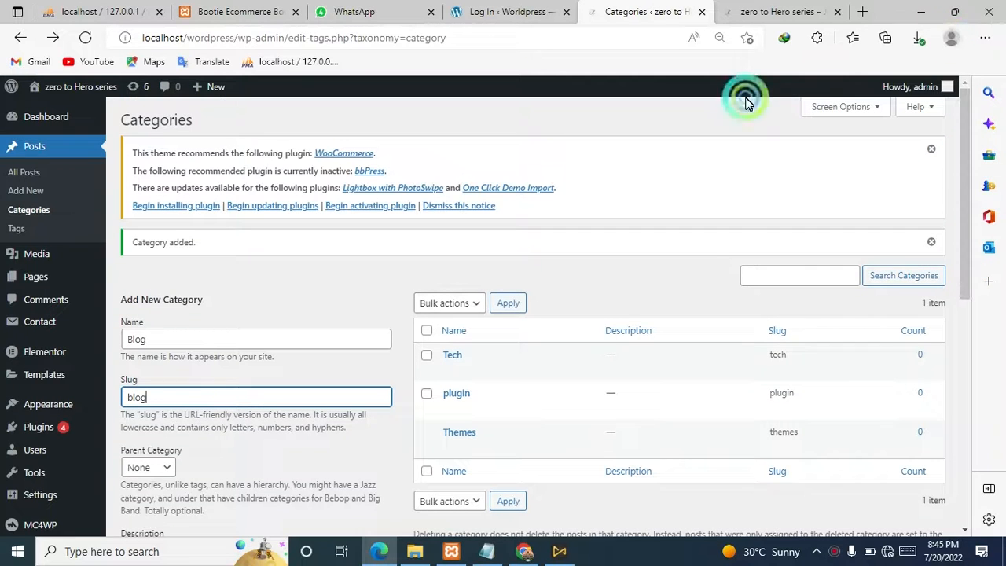
left_click(511, 303)
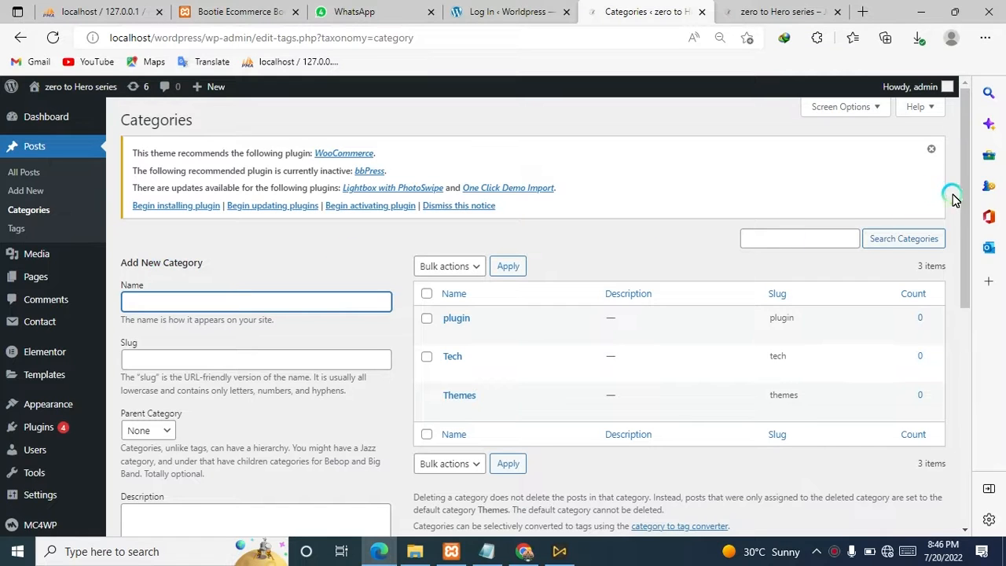
left_click_drag(966, 201, 945, 459)
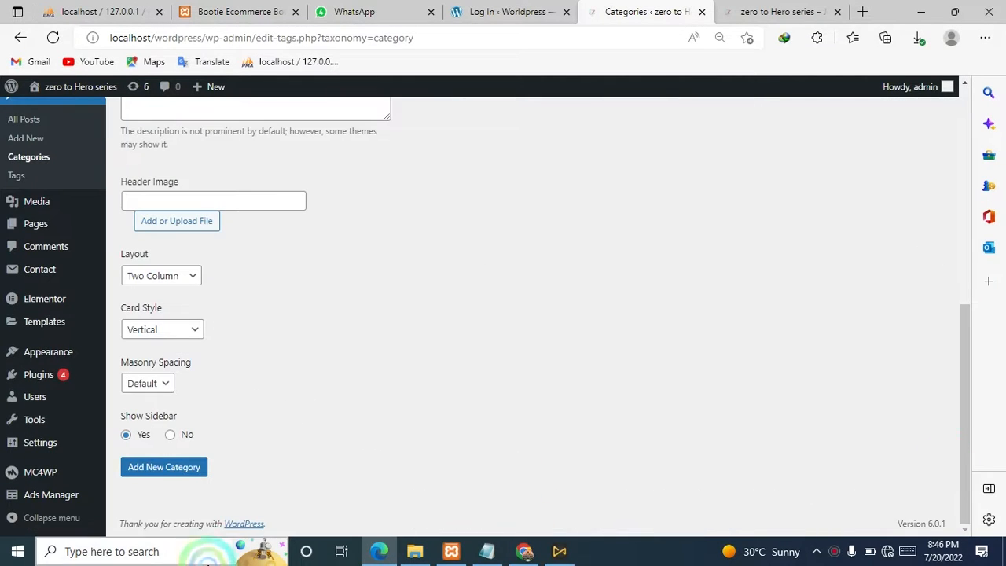
left_click(151, 472)
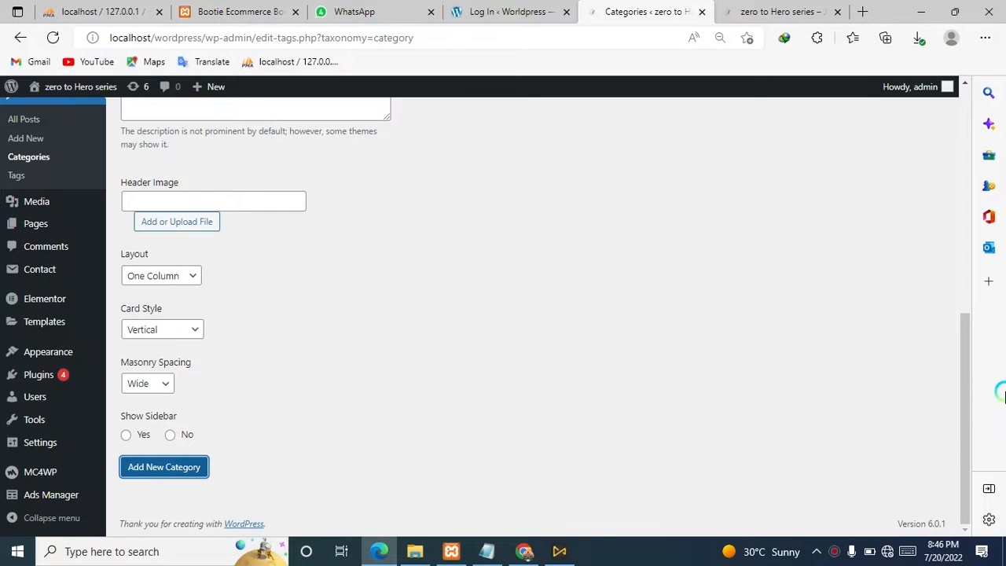
Add a new post category named "Blog" with the slug "blog" and bring the categories list back into view.
left_click_drag(973, 371, 946, 177)
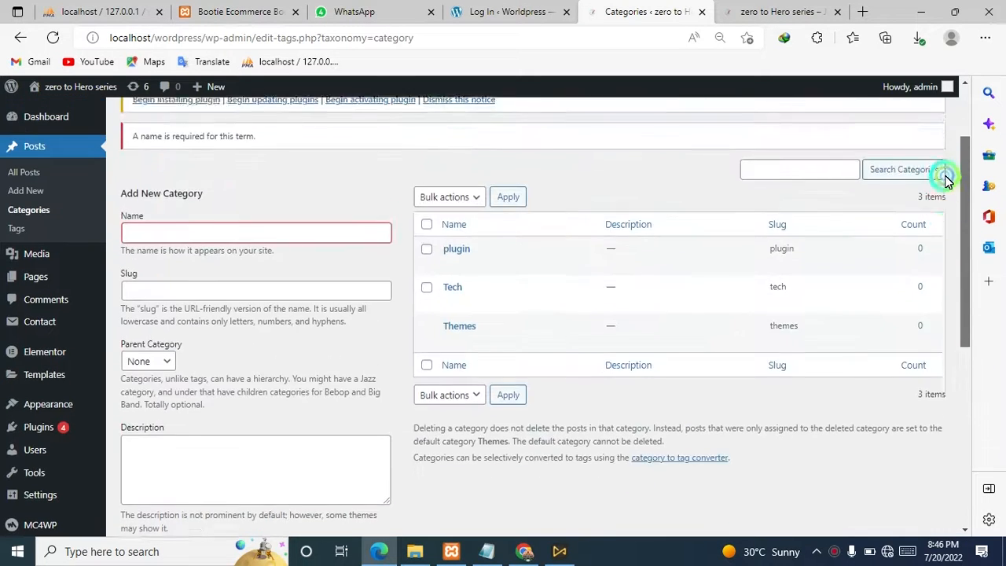
left_click(270, 269)
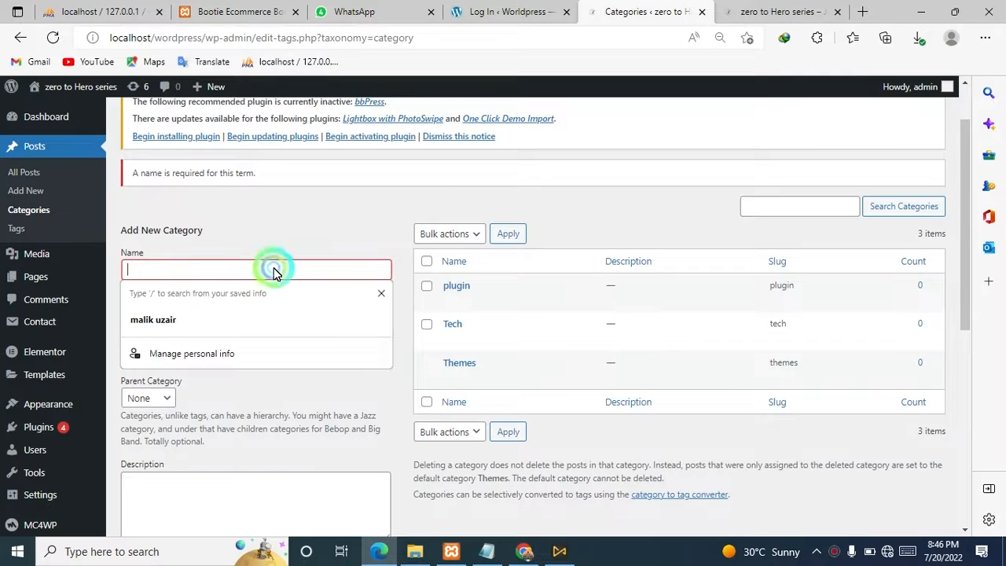
type("Blog")
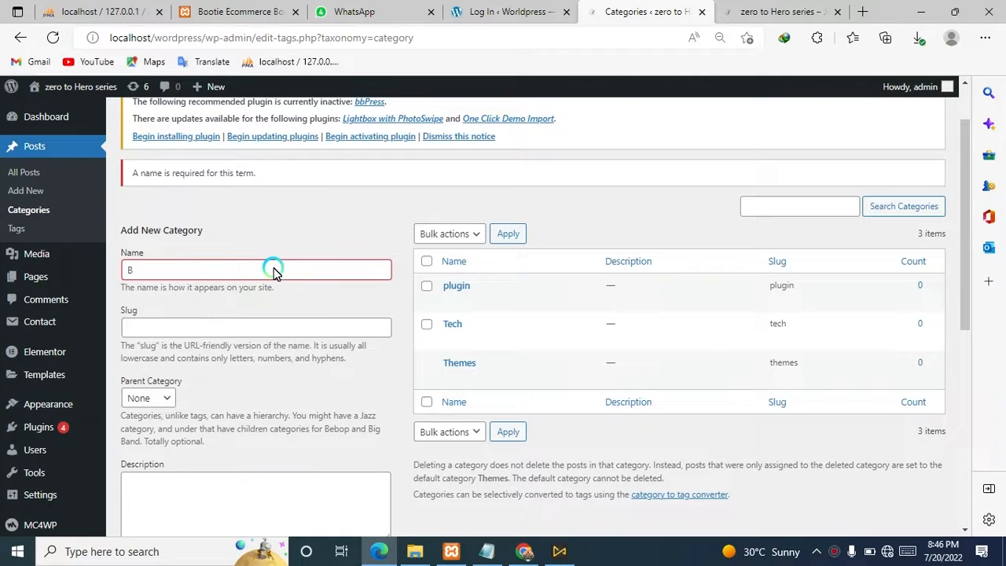
left_click(262, 328)
type("blog")
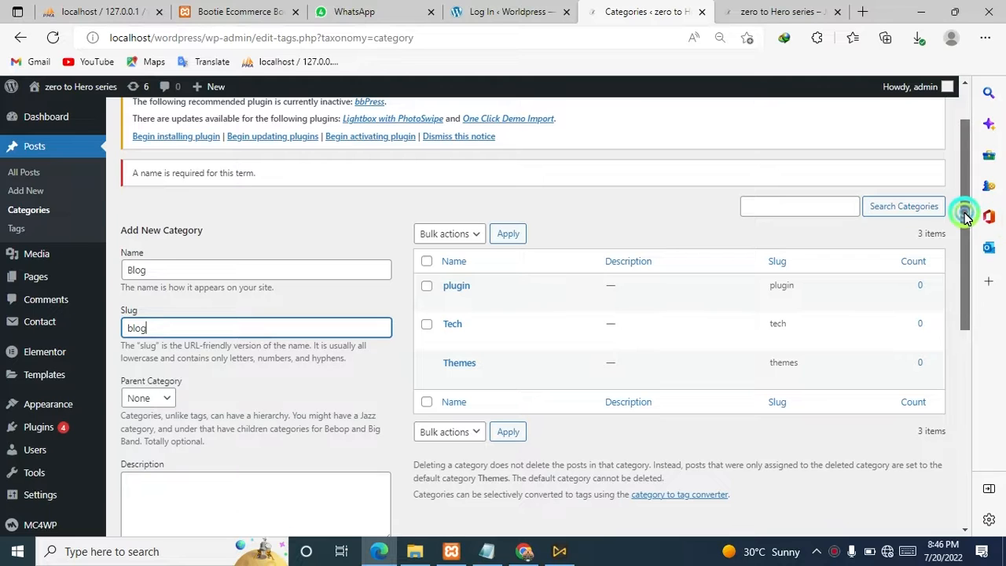
left_click_drag(966, 217, 914, 465)
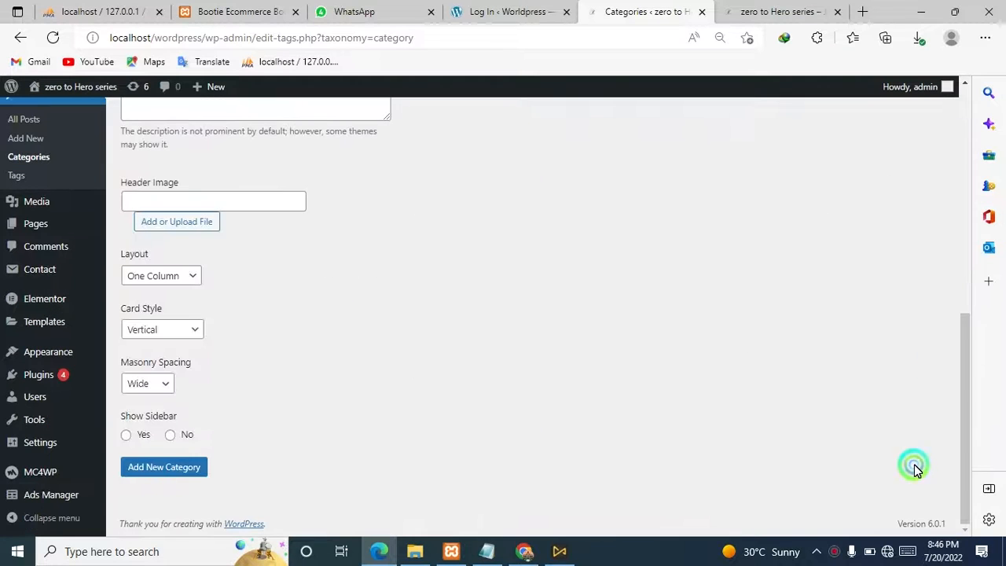
left_click(151, 471)
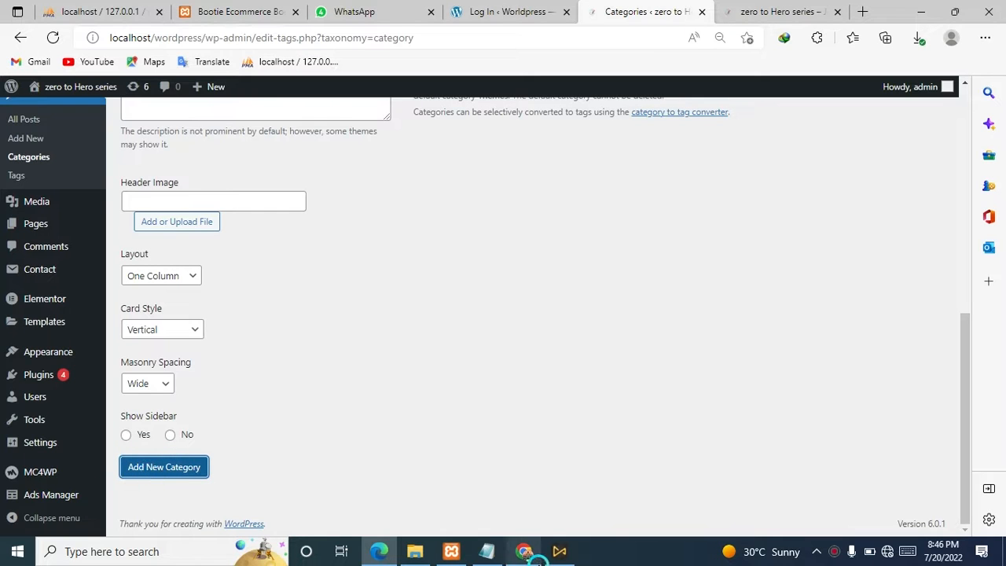
left_click(963, 413)
left_click_drag(964, 413, 930, 267)
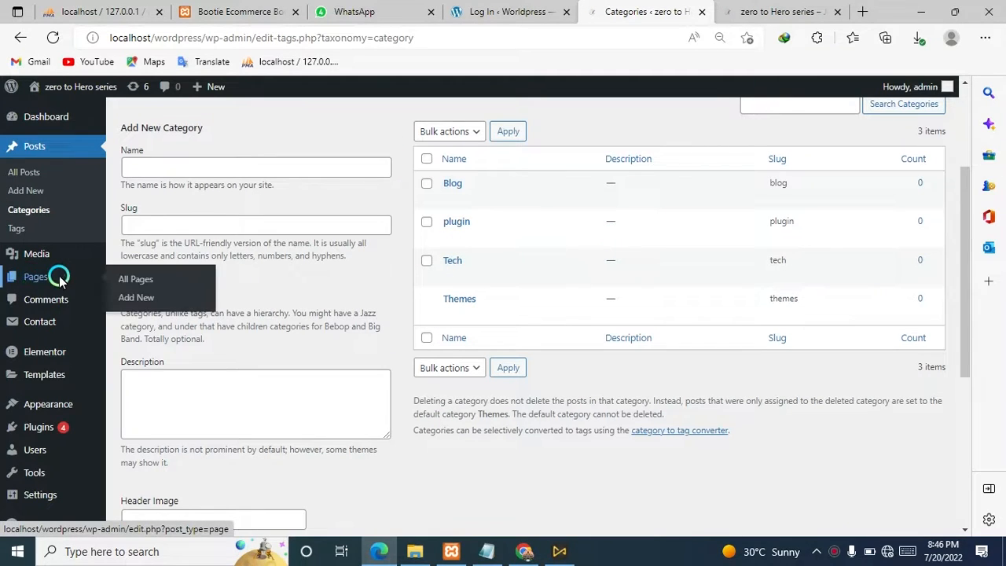
Go to the site's navigation menus editor and look over the page items in the default menu structure.
mouse_move(48, 406)
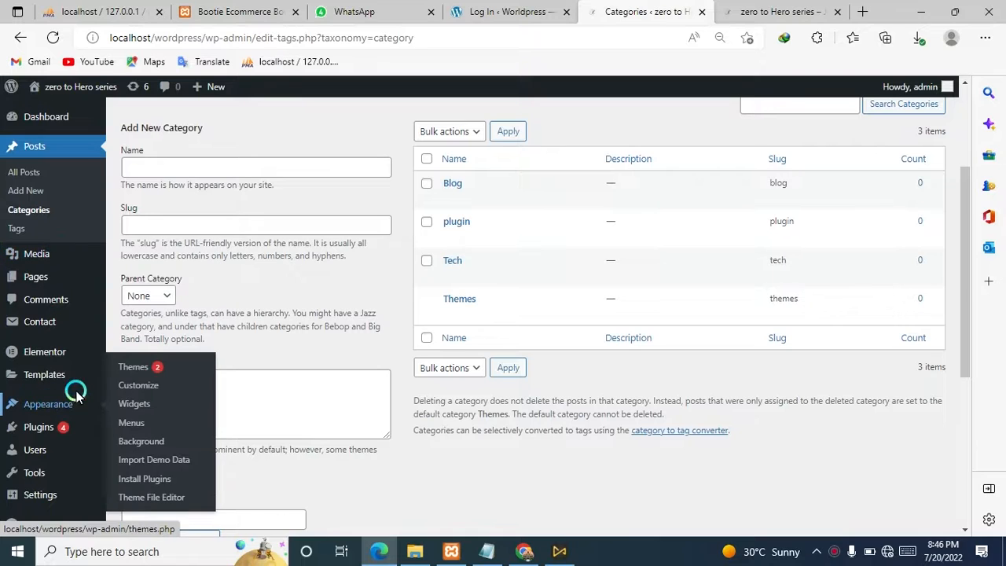
left_click(151, 403)
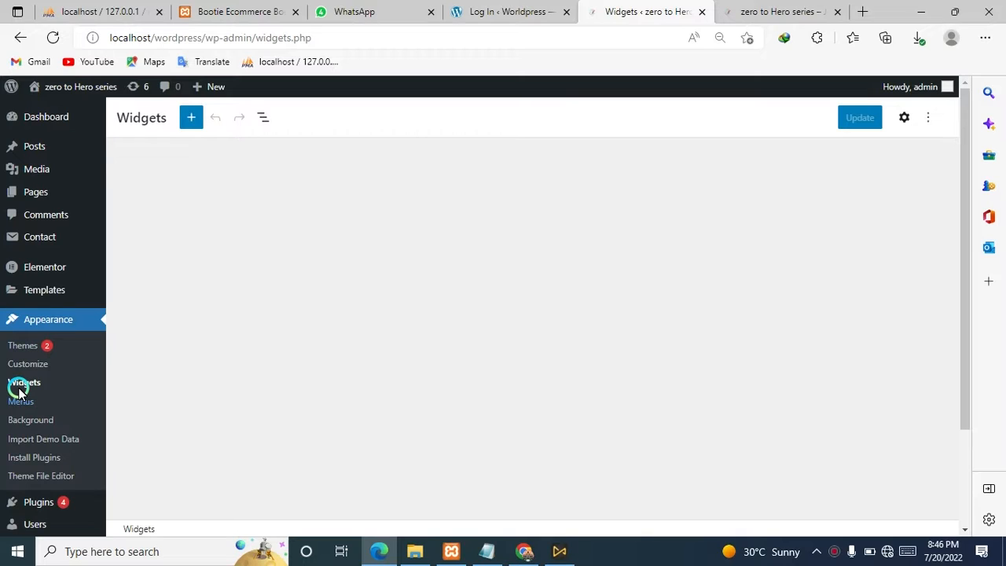
left_click(22, 401)
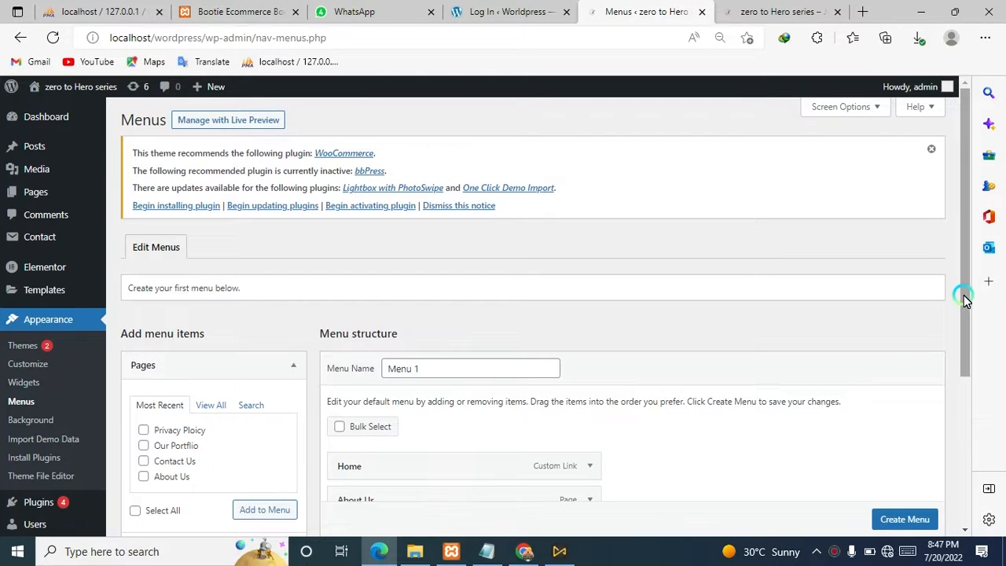
left_click_drag(963, 294, 953, 378)
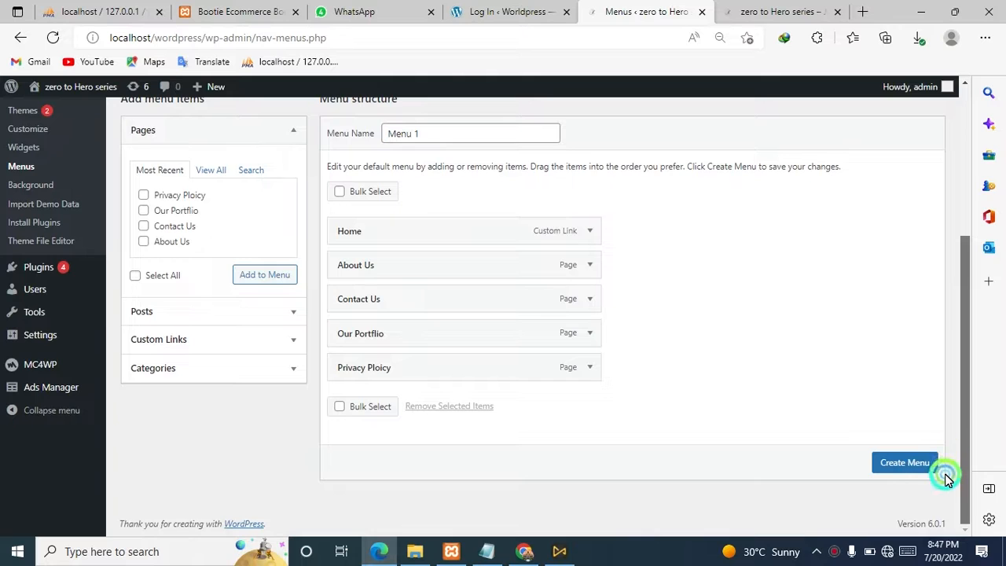
scroll(940, 393, "up", 1)
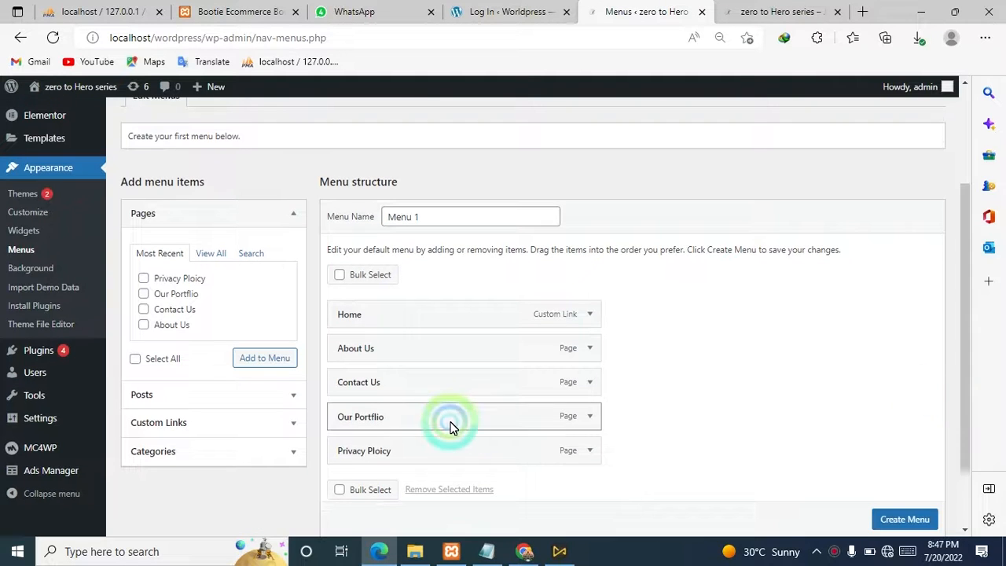
Name the new menu "main menu" and create it with the listed items.
left_click(450, 217)
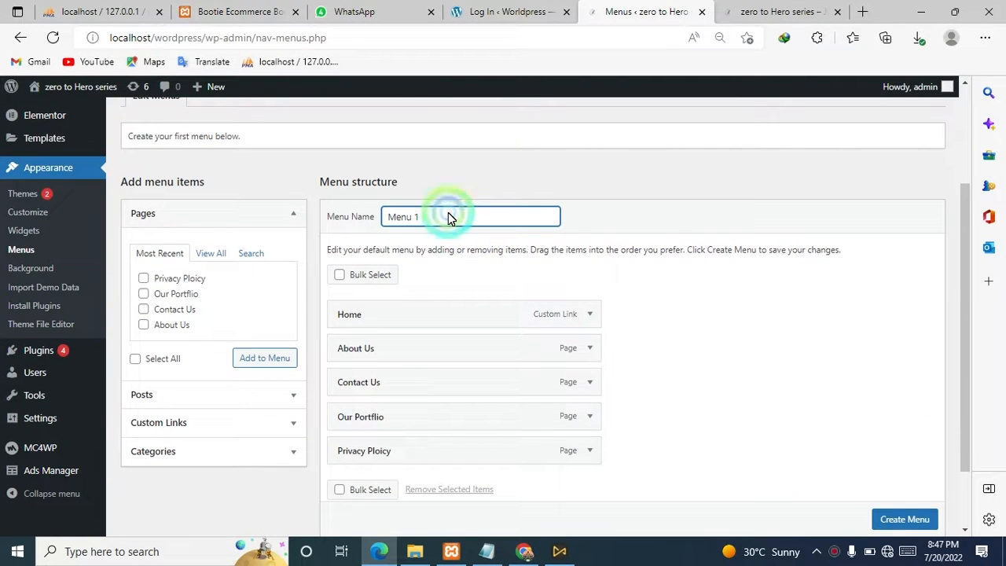
triple_click(448, 217)
key("BackSpace")
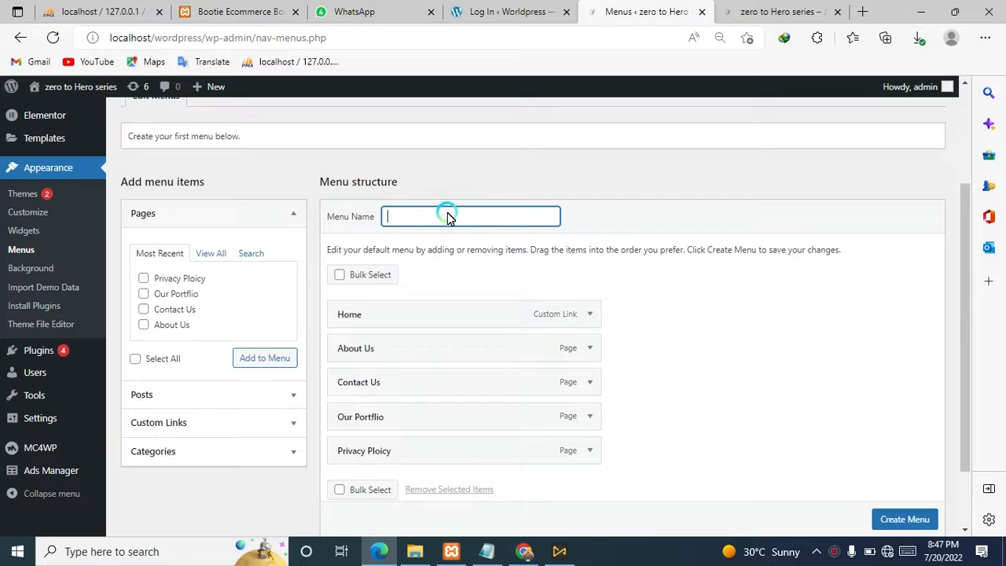
type("main menu")
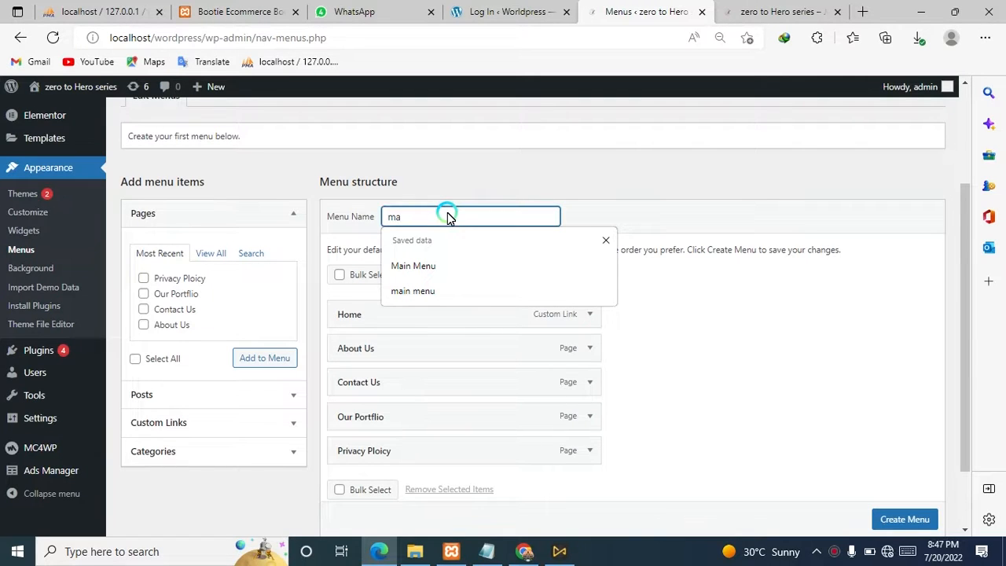
left_click(447, 285)
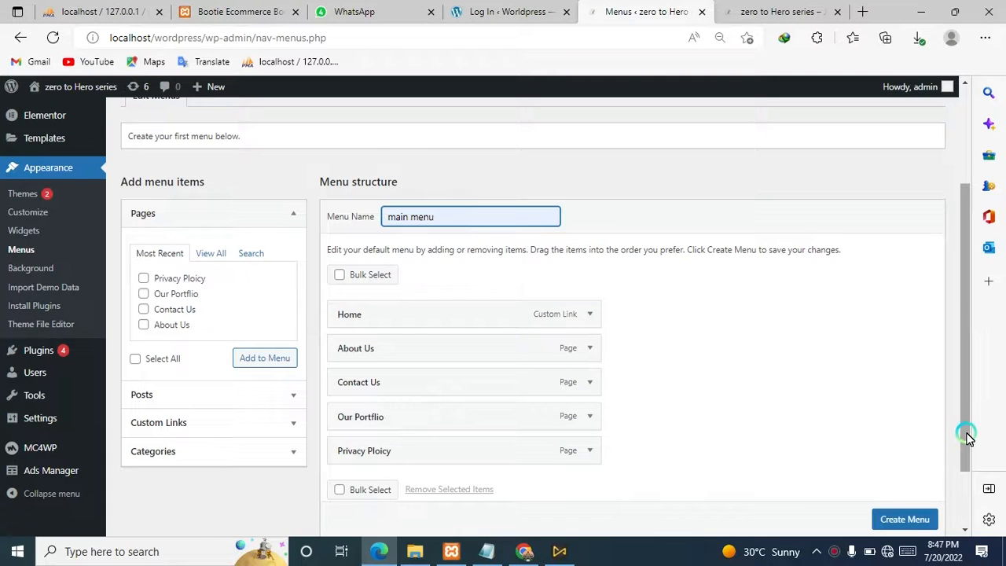
left_click_drag(966, 433, 963, 509)
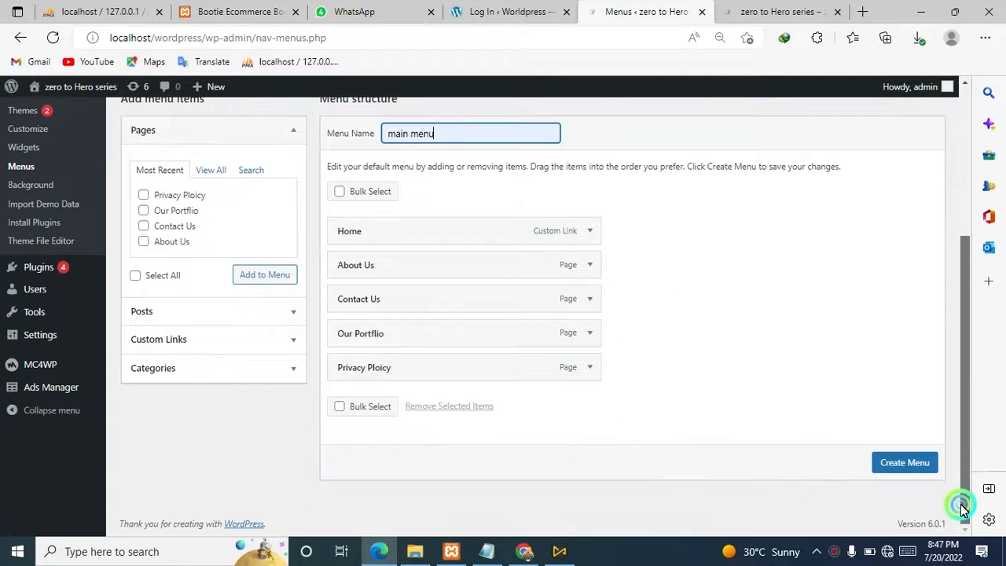
left_click(911, 467)
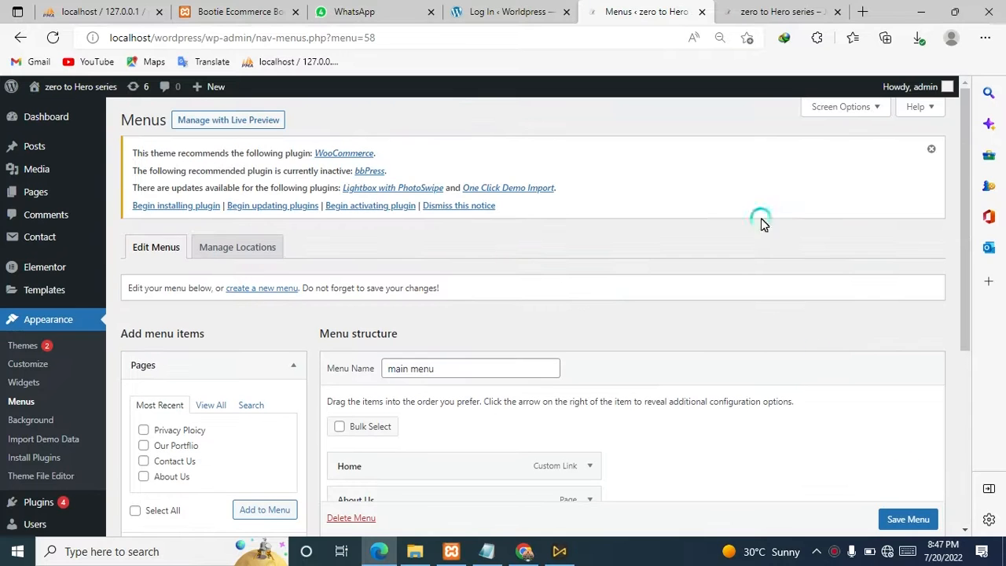
Switch to the live site and reload it to check the navigation menu in the header.
left_click_drag(965, 238, 954, 312)
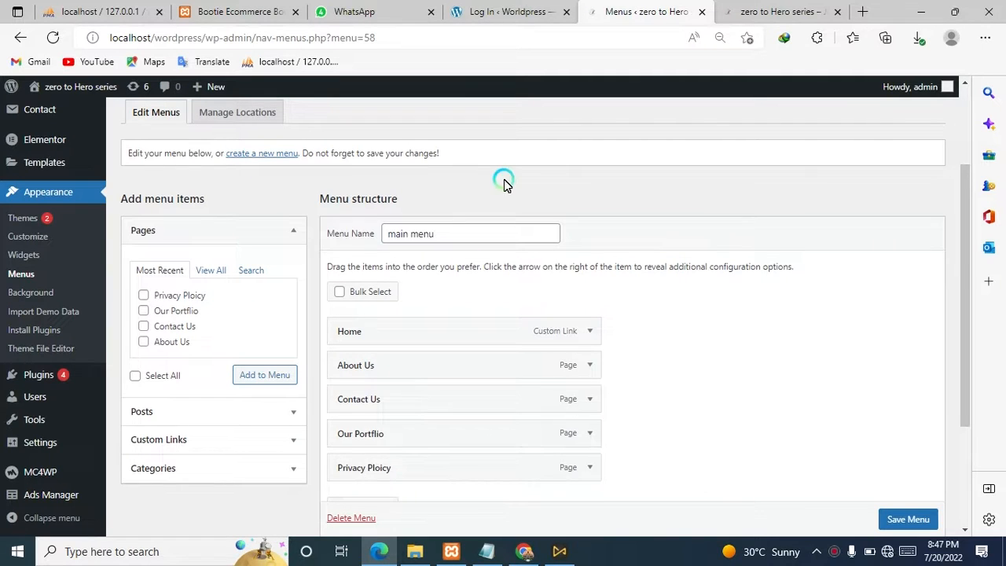
left_click(792, 9)
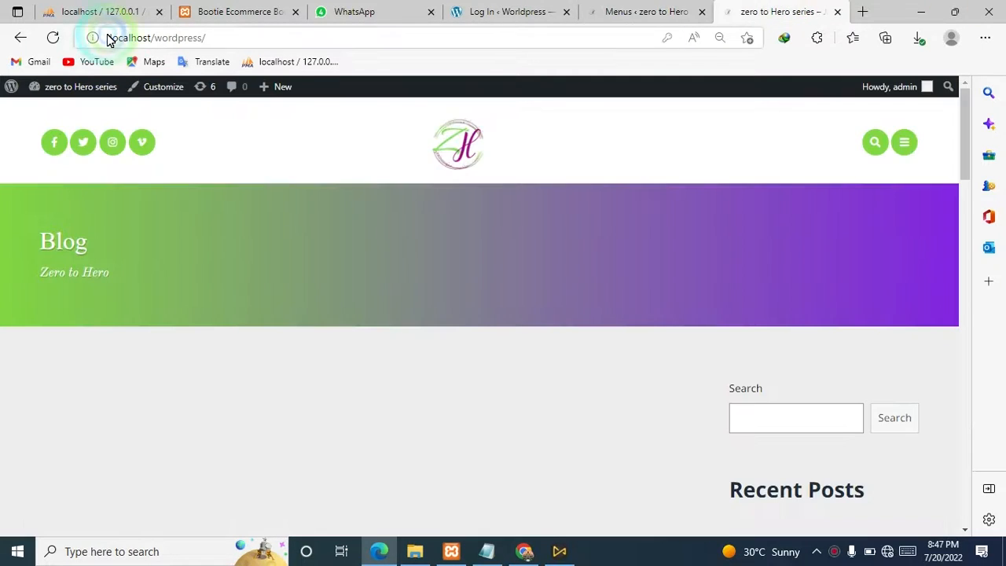
left_click(44, 37)
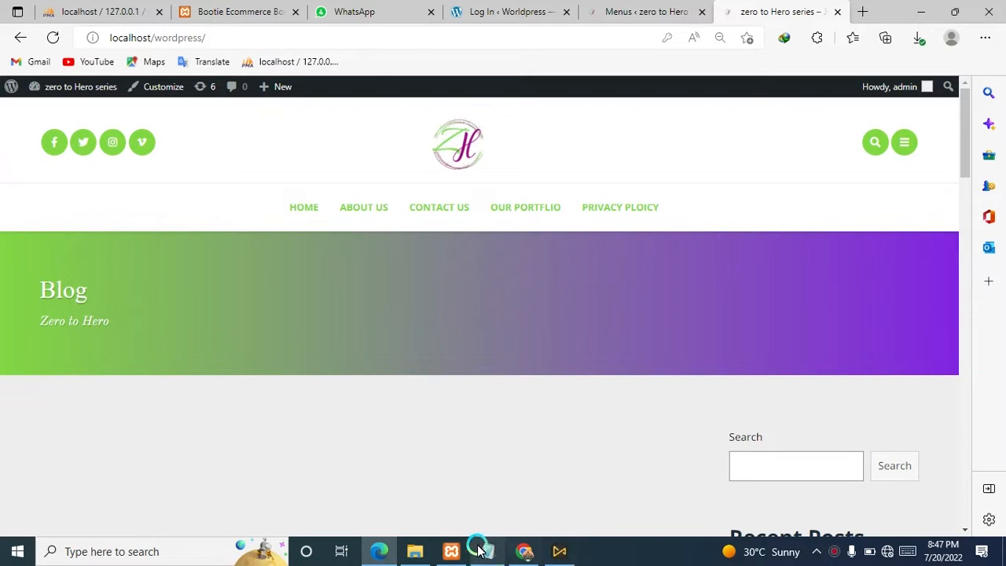
Return to the menu editor, move Our Portflio directly below Home in the main menu, and save the menu.
left_click(624, 11)
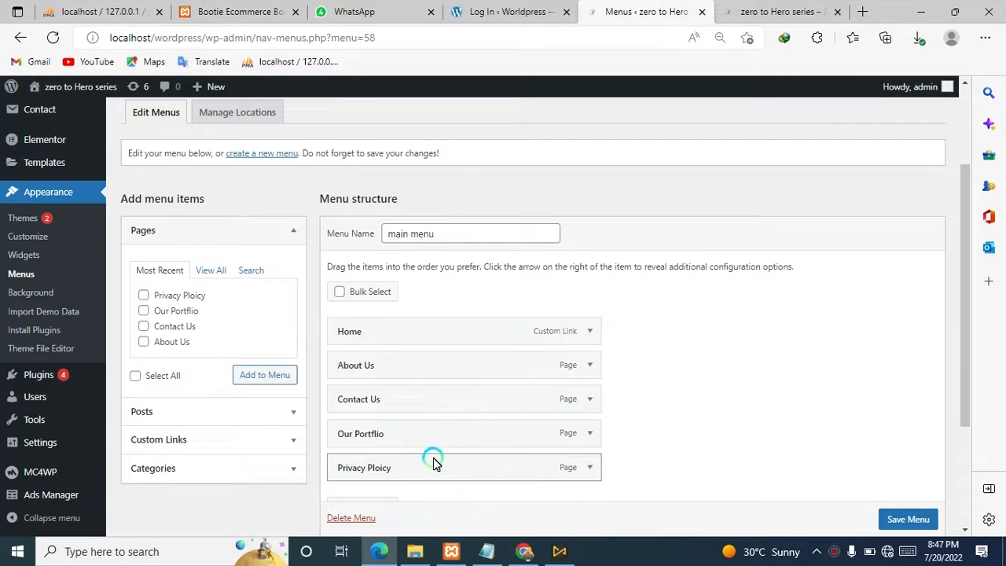
left_click_drag(432, 446, 432, 373)
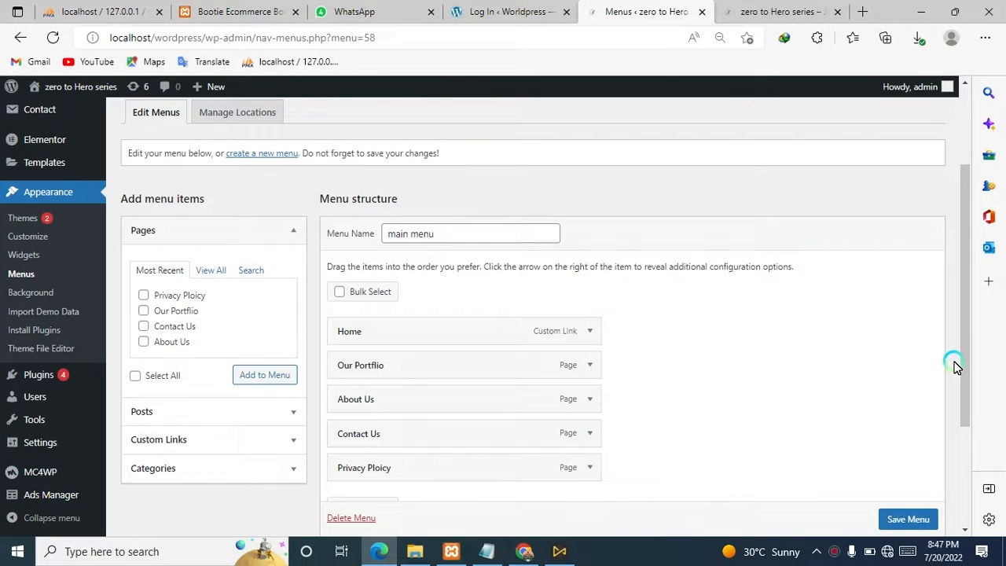
left_click(906, 525)
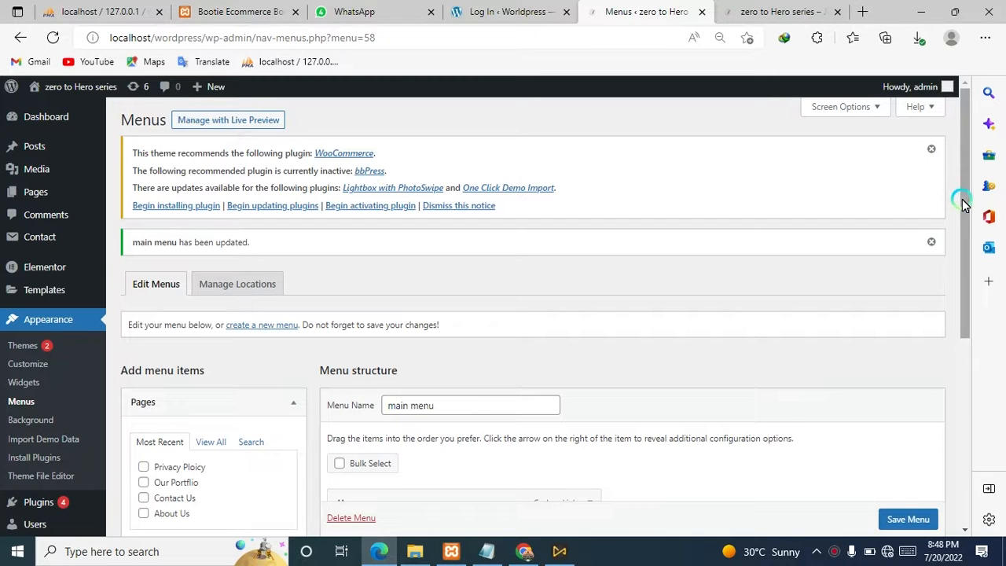
Add the Blog, plugin, Tech and Themes categories as items to the main menu.
left_click_drag(968, 198, 768, 311)
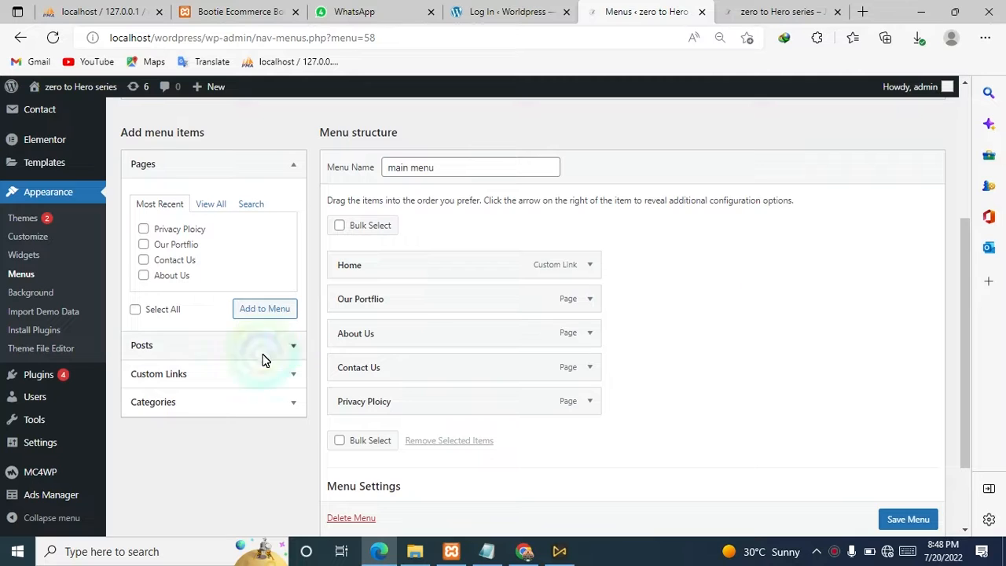
left_click(219, 401)
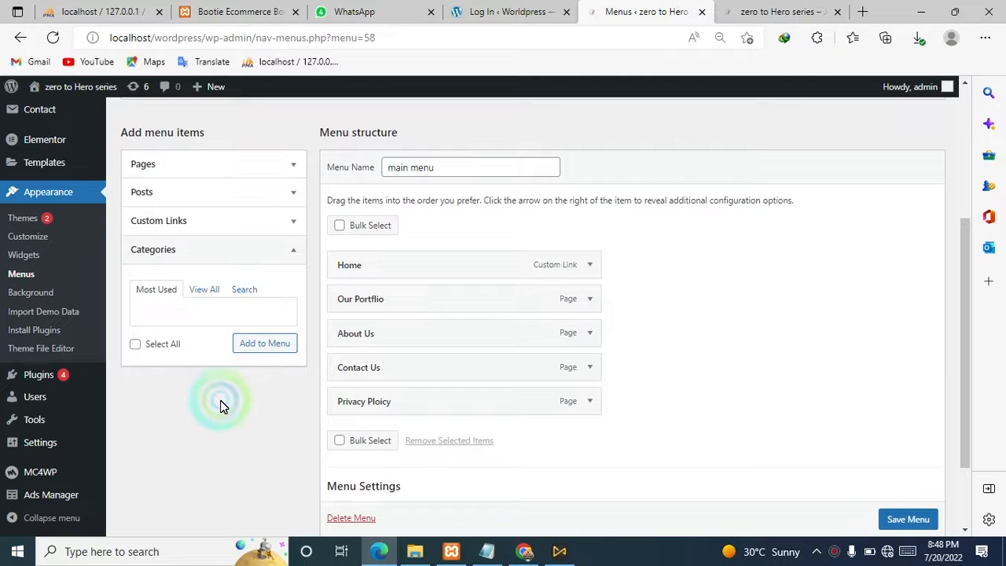
left_click(202, 290)
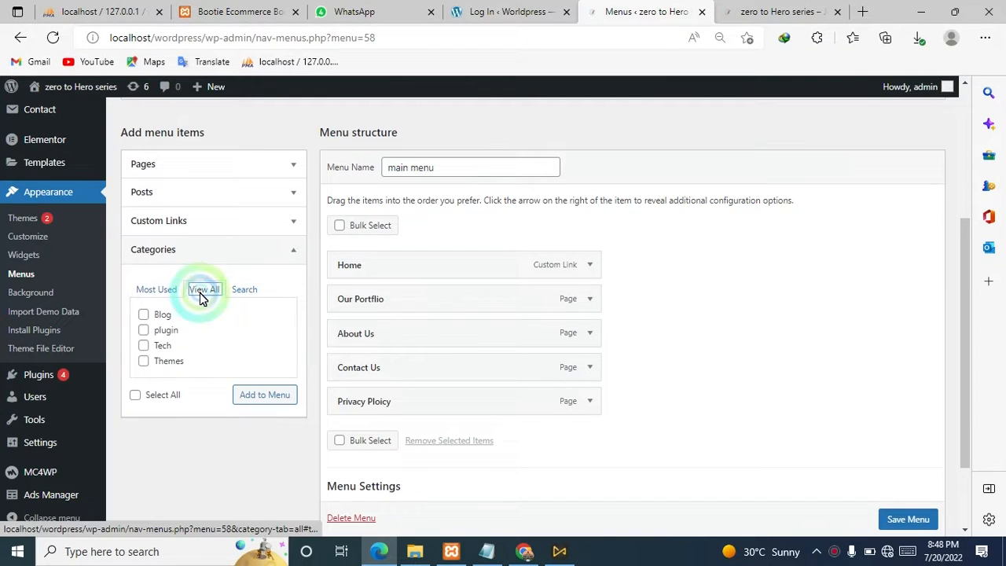
left_click(144, 315)
left_click(144, 331)
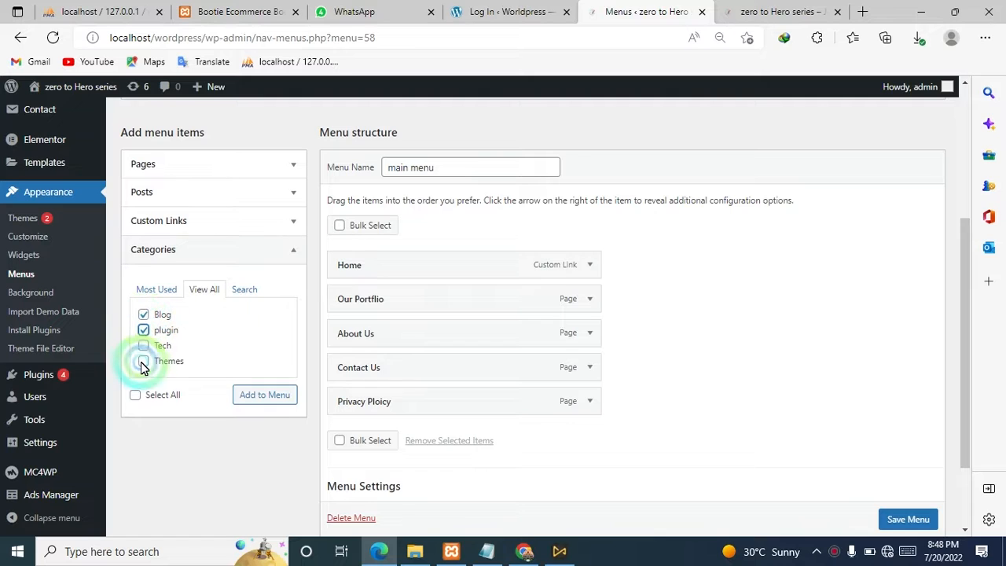
left_click(144, 348)
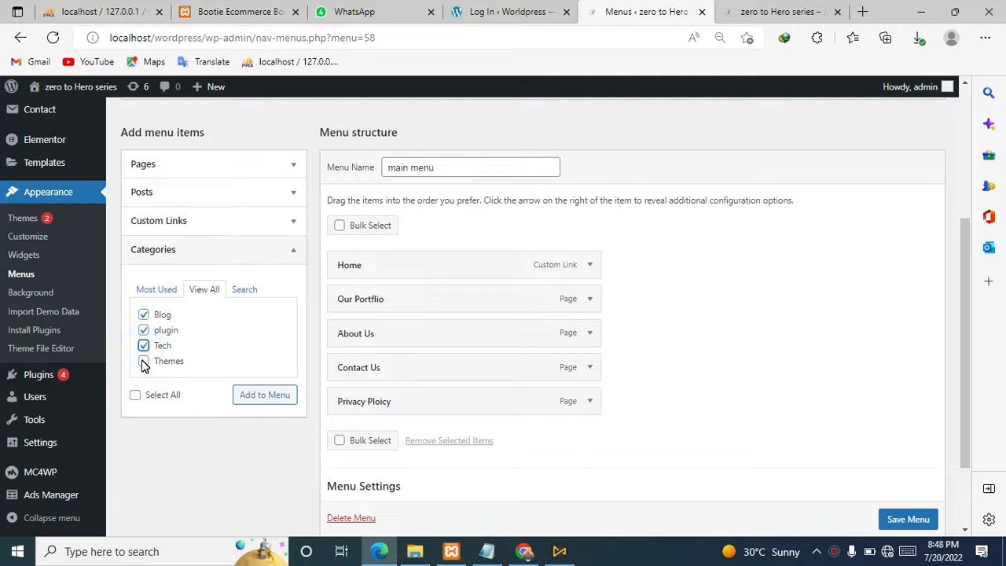
left_click(144, 360)
left_click(271, 395)
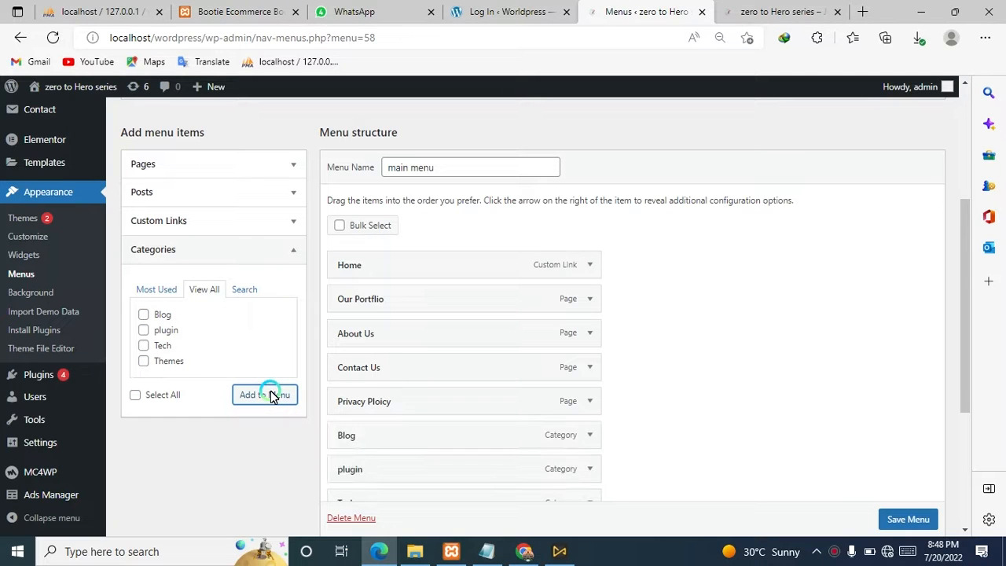
Save the menu with the added categories and reload the live site to check its navigation bar.
left_click(457, 516)
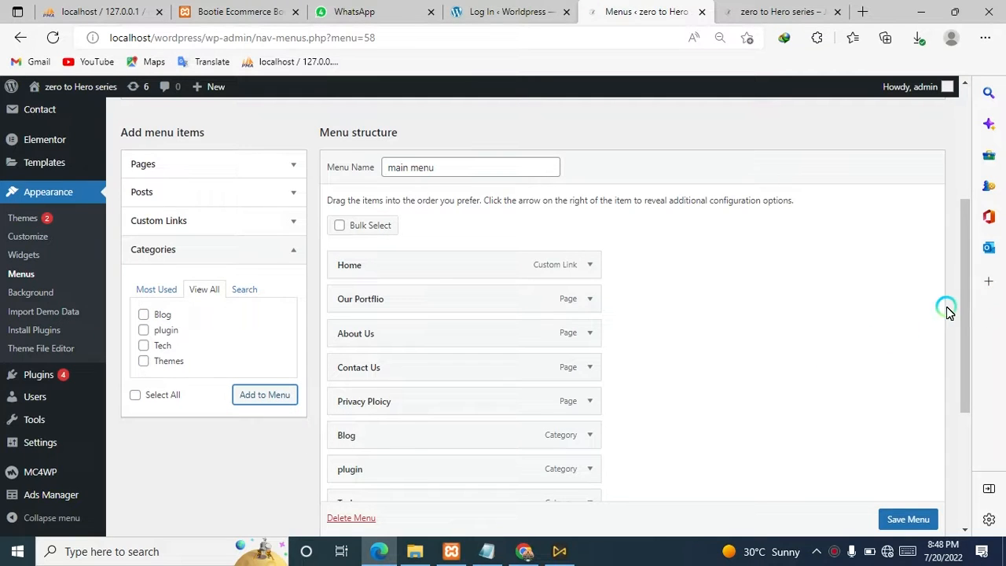
left_click_drag(966, 307, 957, 382)
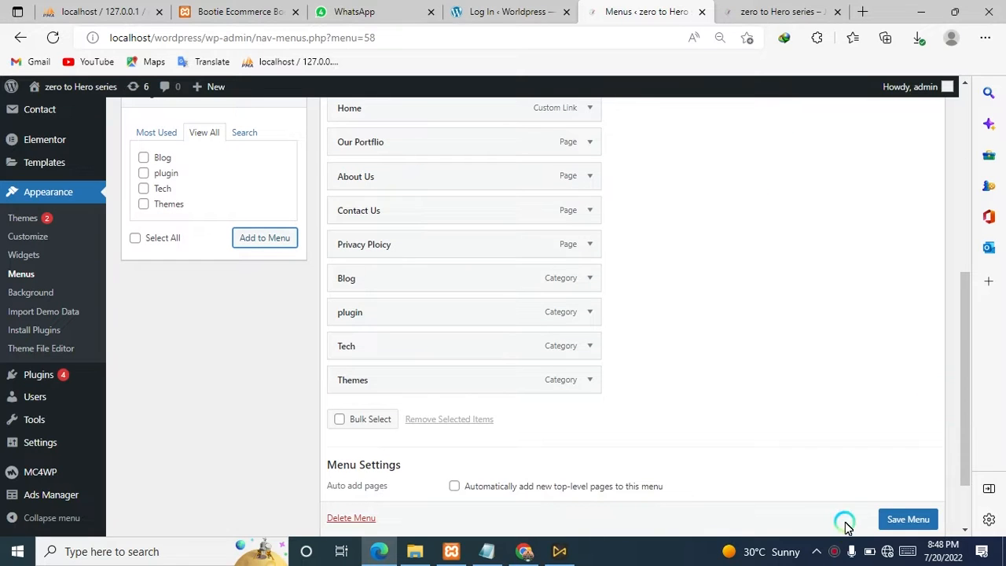
left_click(910, 521)
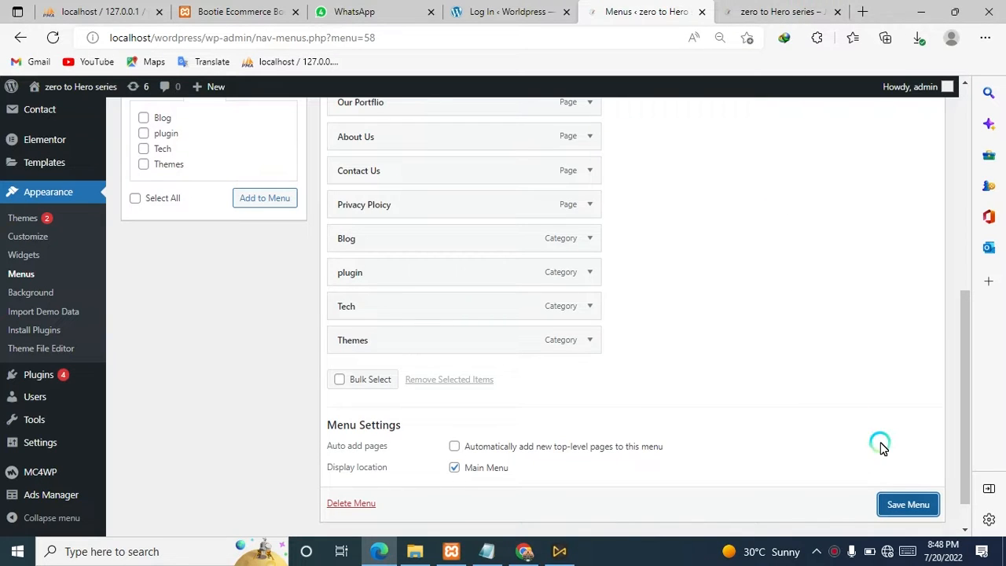
left_click(900, 503)
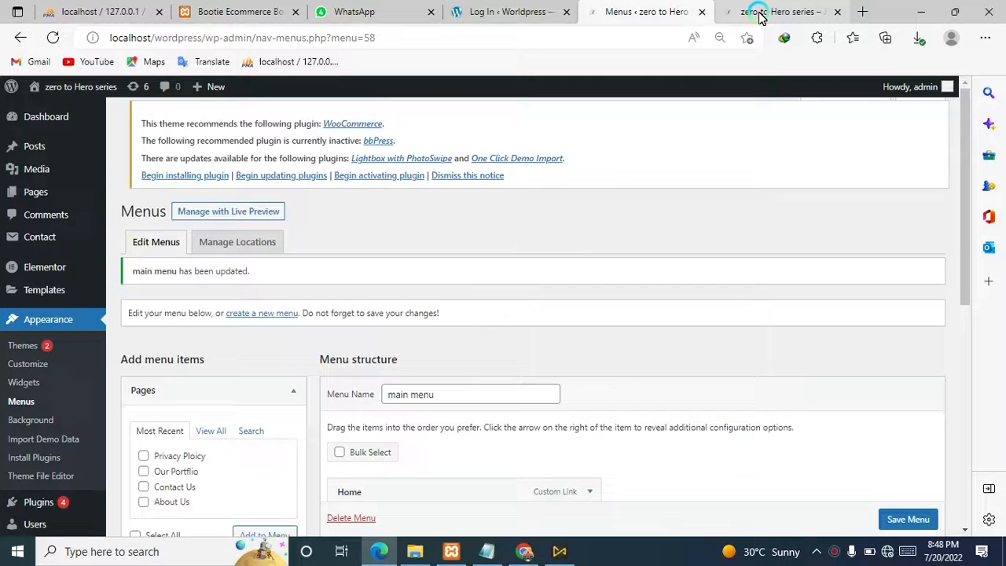
left_click(757, 11)
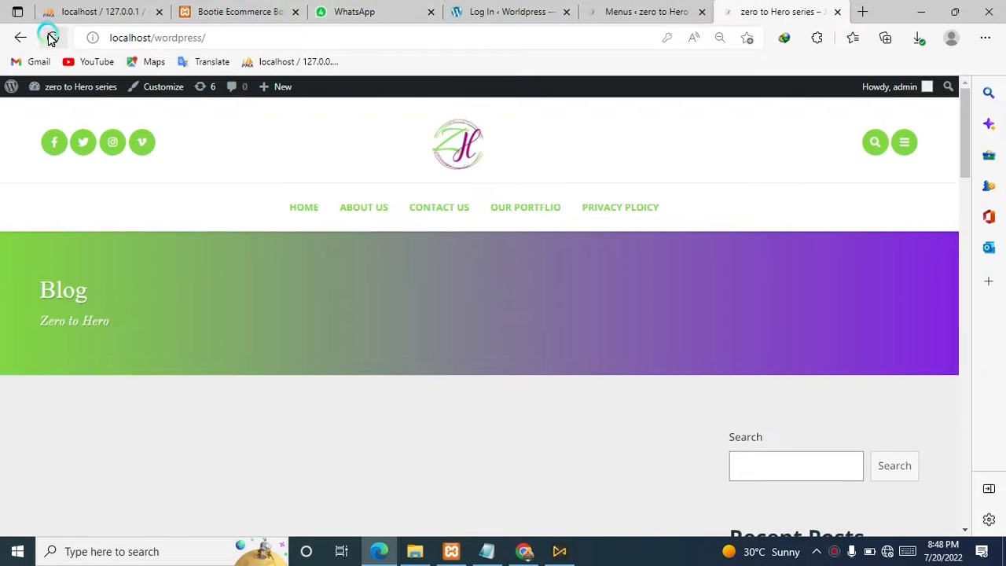
left_click(53, 40)
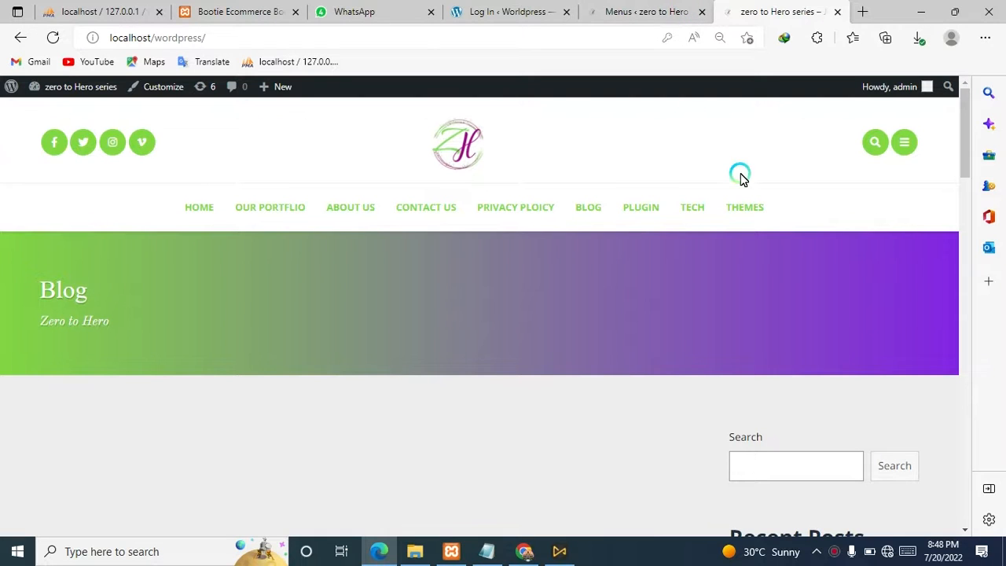
Return to the menu editor and move the Blog category directly below Home in the menu structure.
left_click(651, 12)
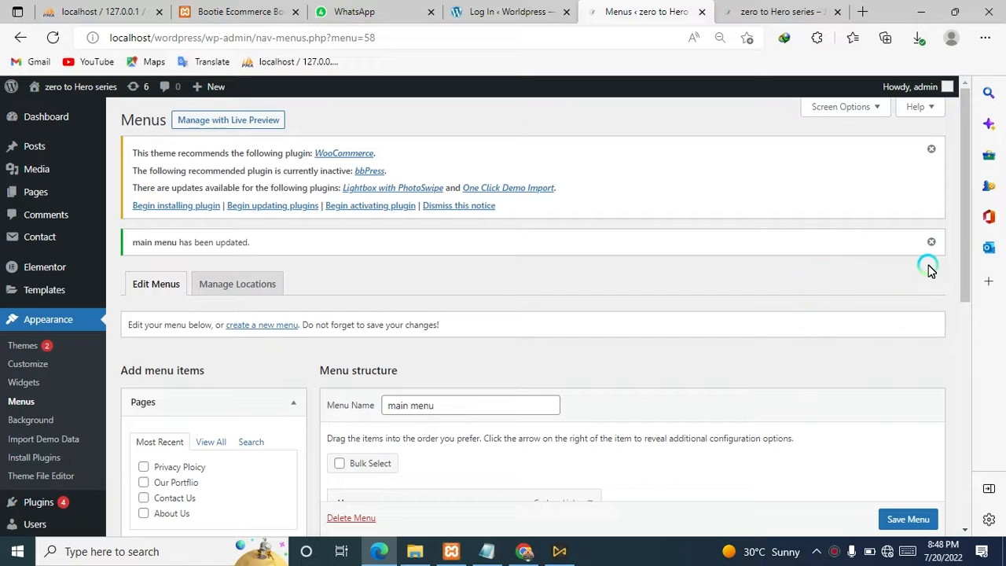
left_click_drag(966, 261, 938, 378)
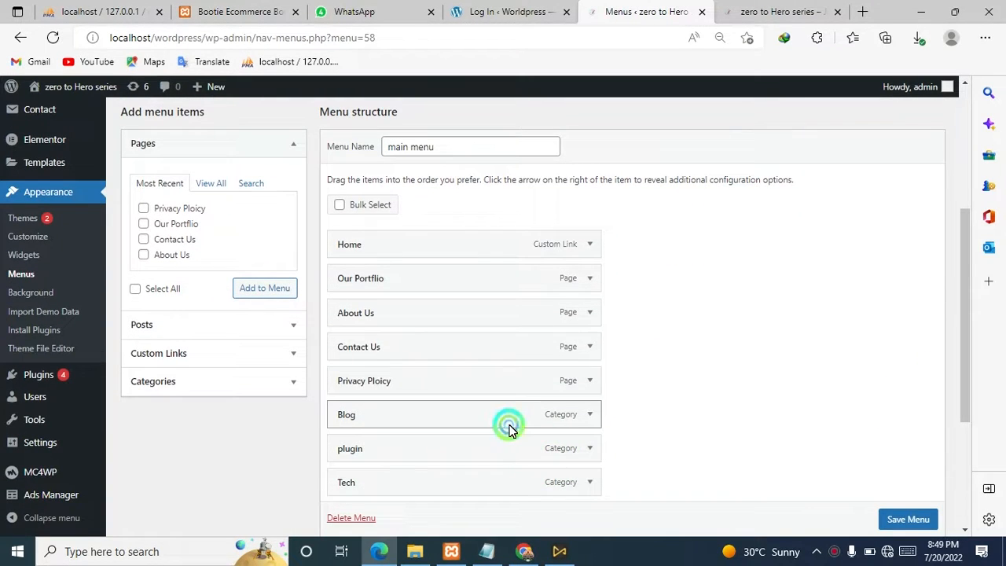
left_click_drag(509, 429, 505, 292)
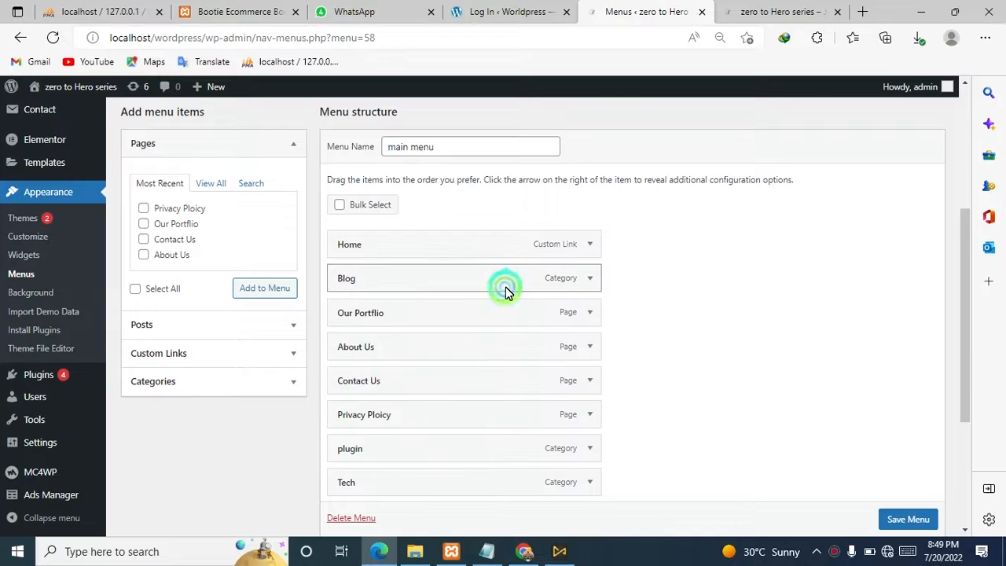
Nest Themes, plugin and Tech, in that order, as sub items under Blog in the menu structure.
left_click(969, 292)
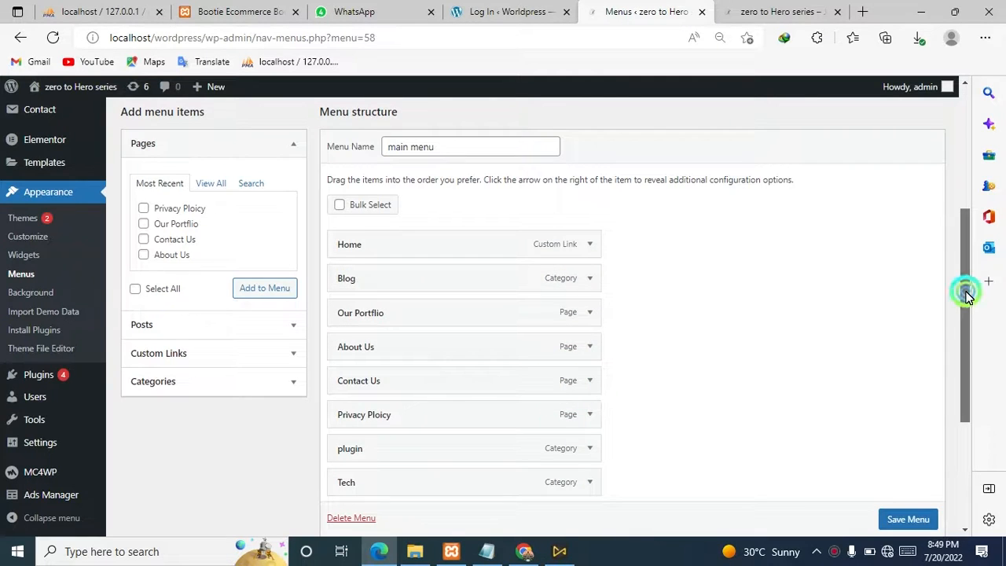
left_click_drag(967, 293, 947, 349)
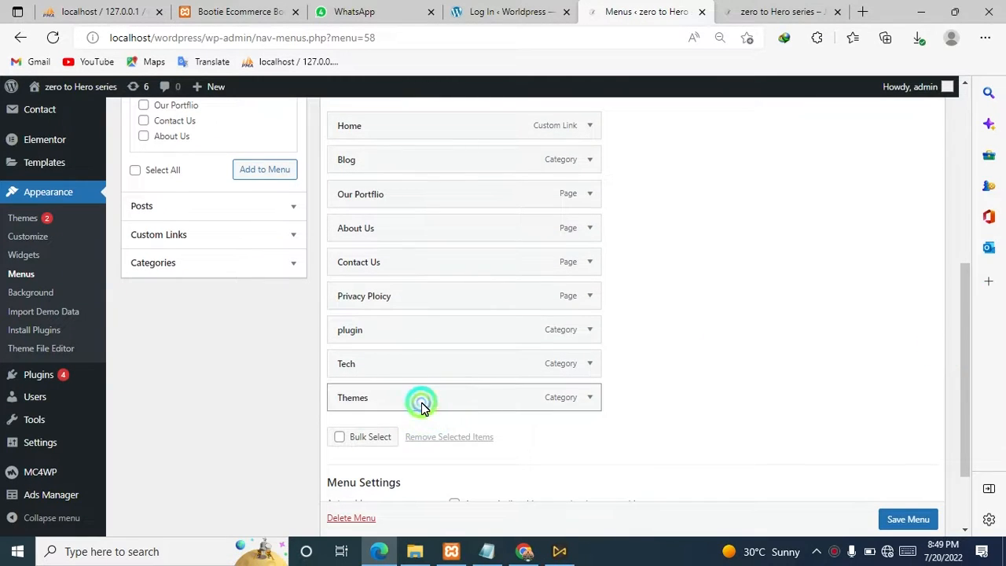
left_click_drag(421, 403, 452, 199)
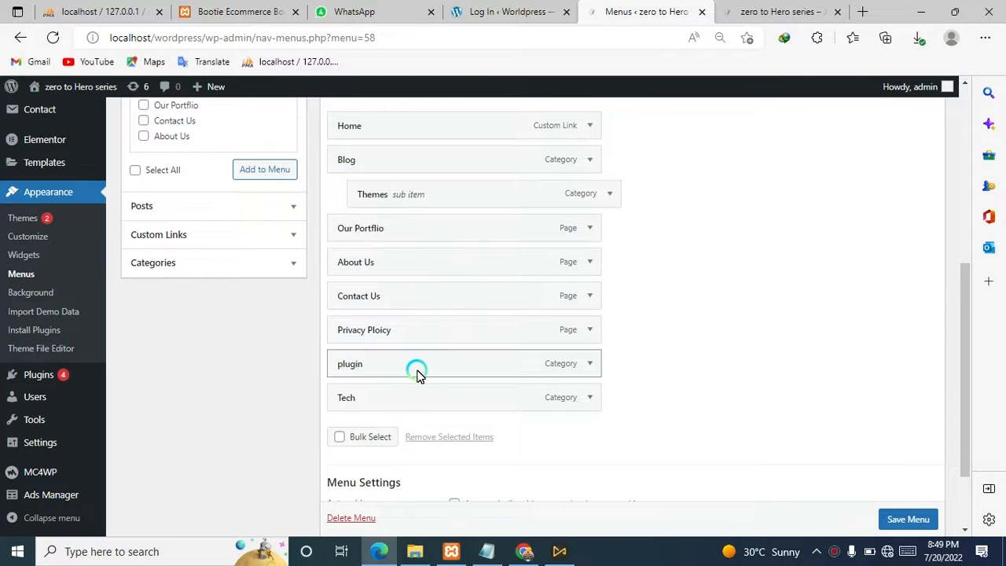
left_click_drag(417, 376, 445, 235)
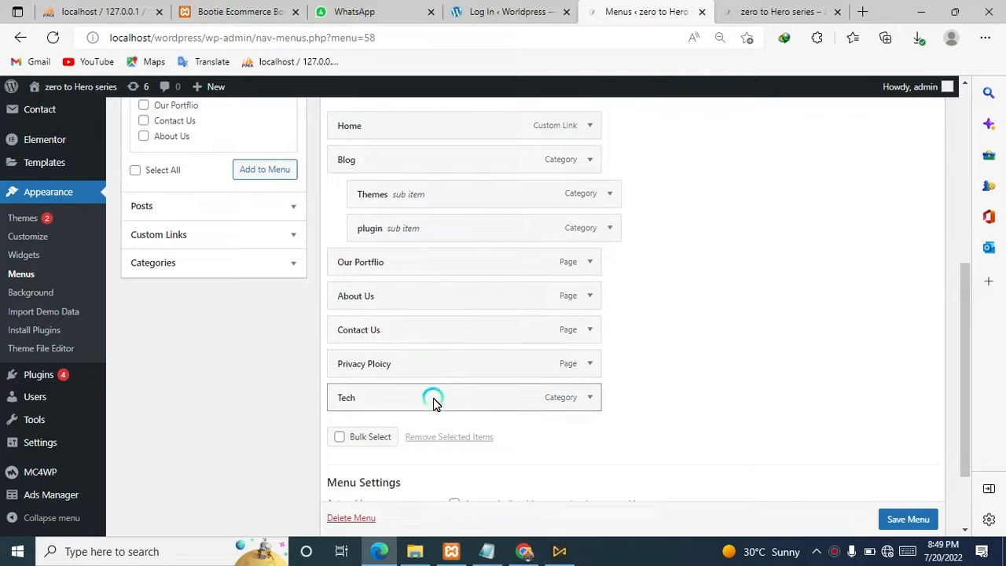
left_click_drag(429, 407, 449, 270)
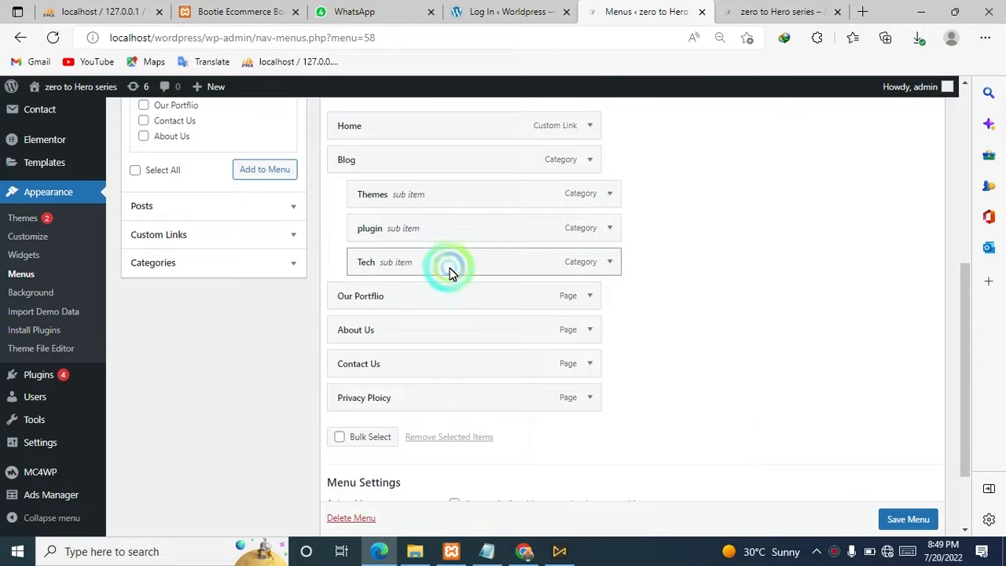
Save the reordered menu and reload the live site to check the Blog submenu in the navigation.
left_click(921, 522)
left_click(923, 526)
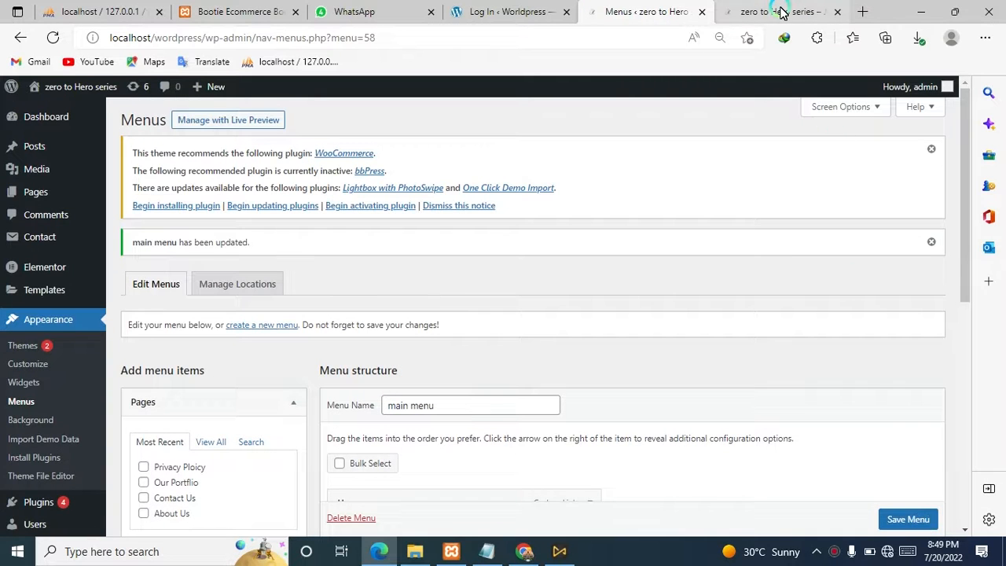
left_click(782, 12)
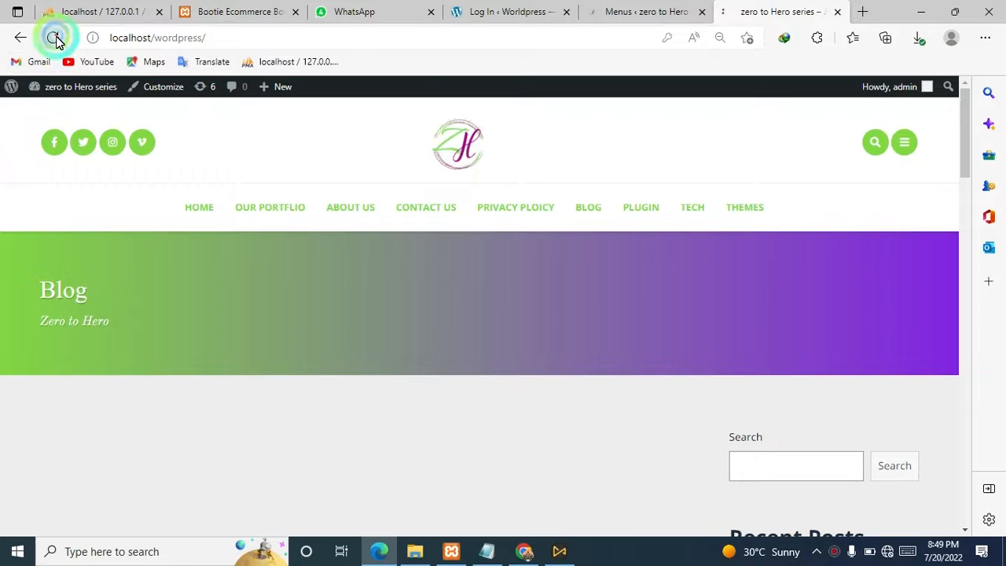
left_click(54, 38)
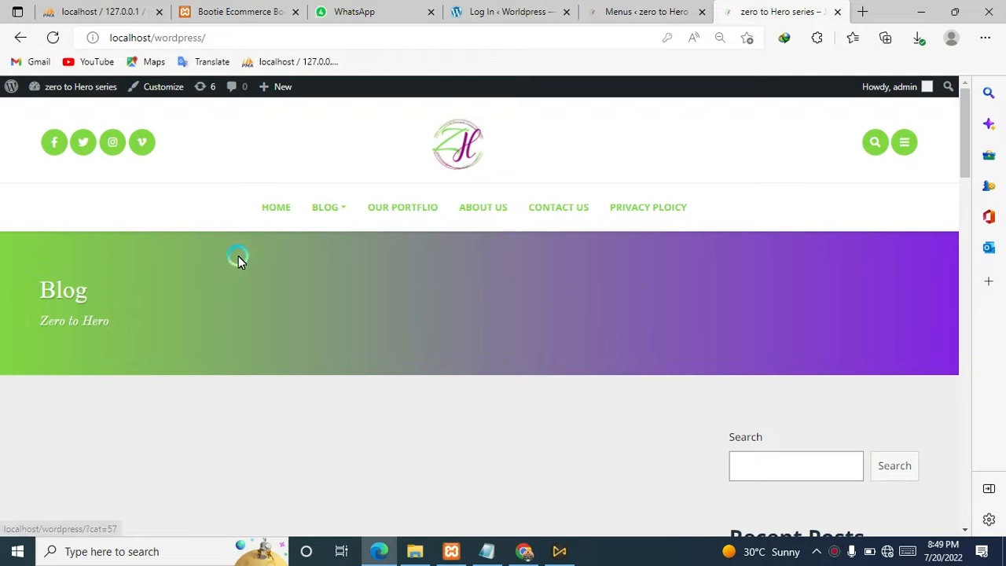
Check the Home item and the Themes and plugin sub items under Blog by opening each on the live site.
left_click(269, 204)
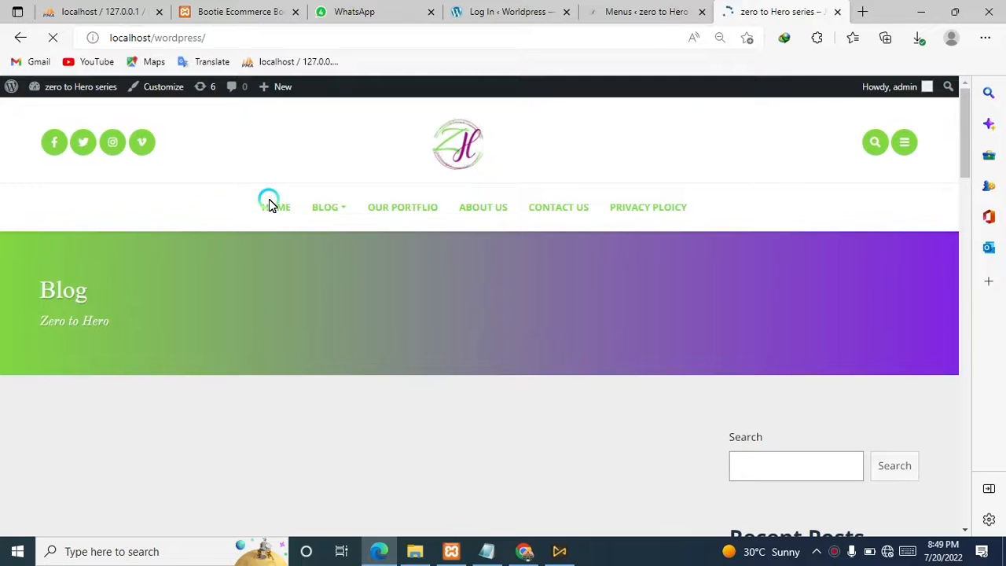
mouse_move(340, 210)
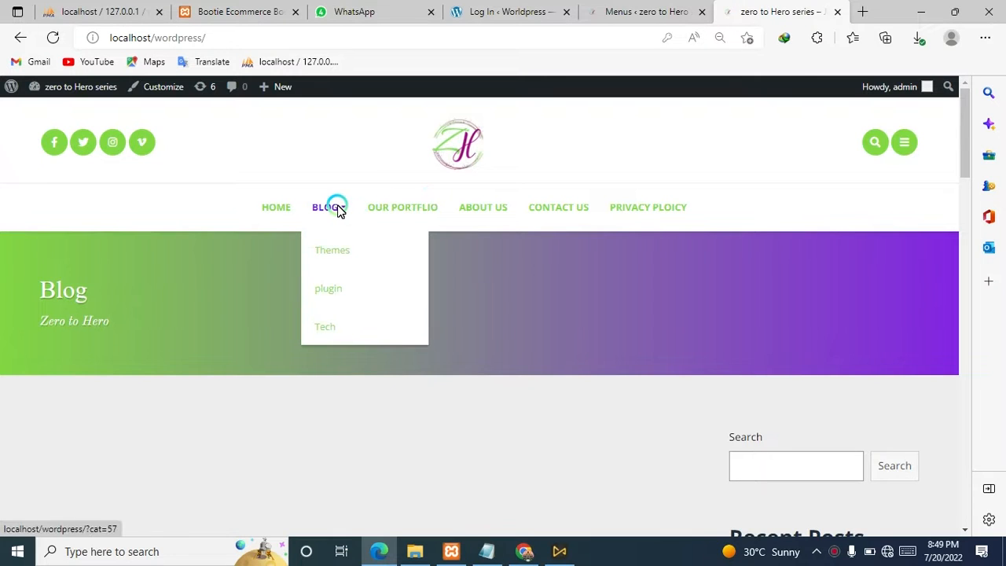
left_click(343, 249)
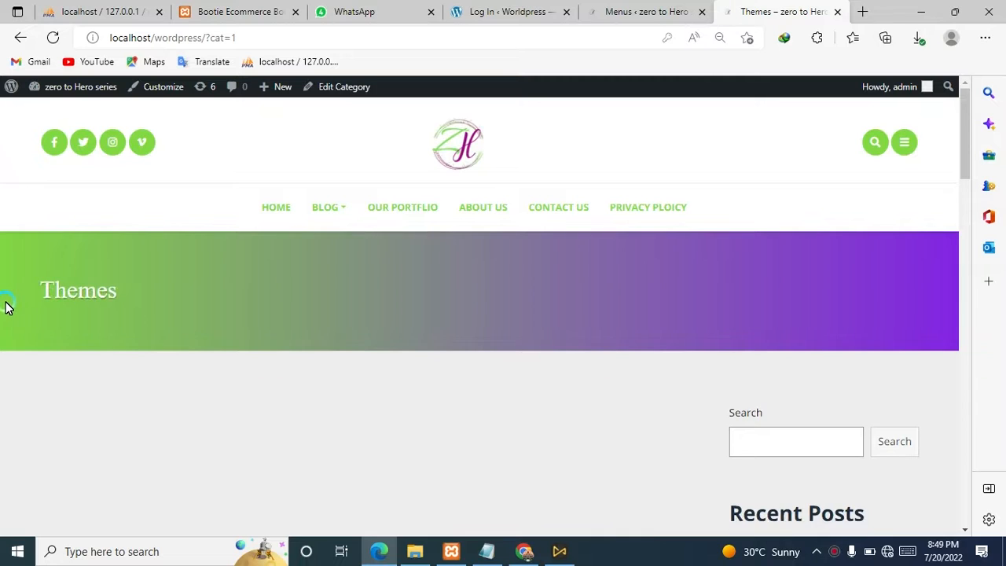
mouse_move(331, 228)
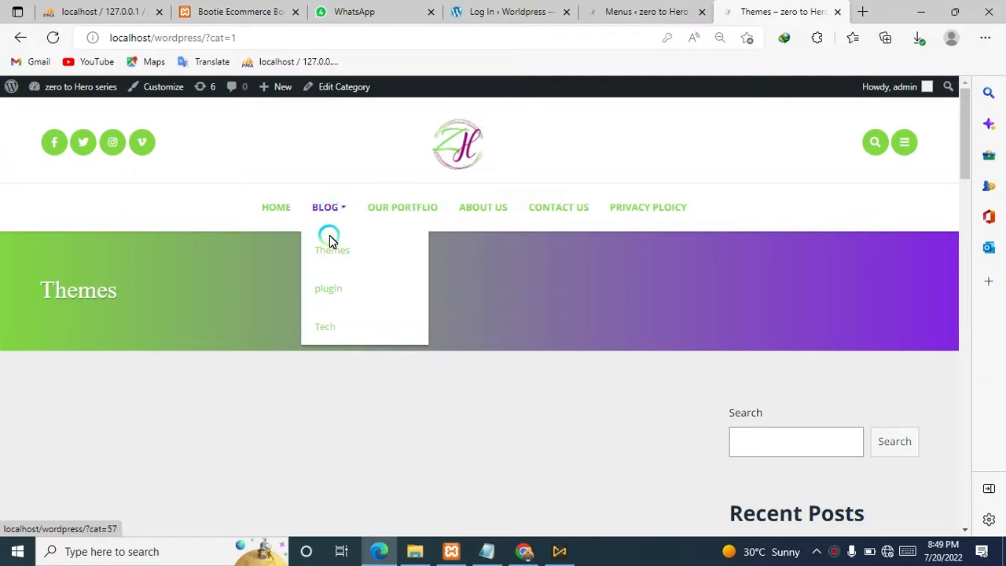
left_click(328, 290)
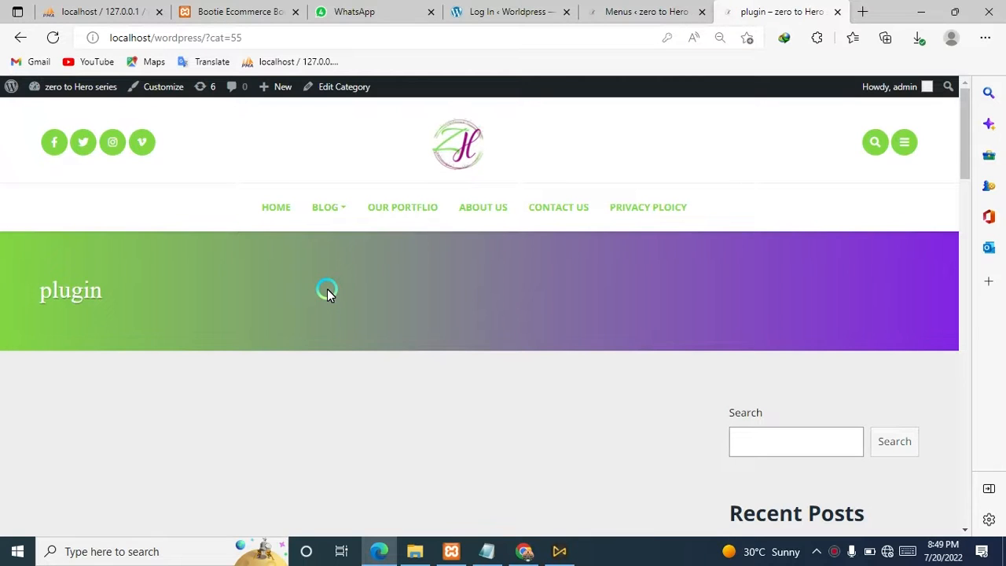
Open the About Us, Contact Us and Privacy Ploicy pages from the live site's navigation to check their links.
left_click(487, 216)
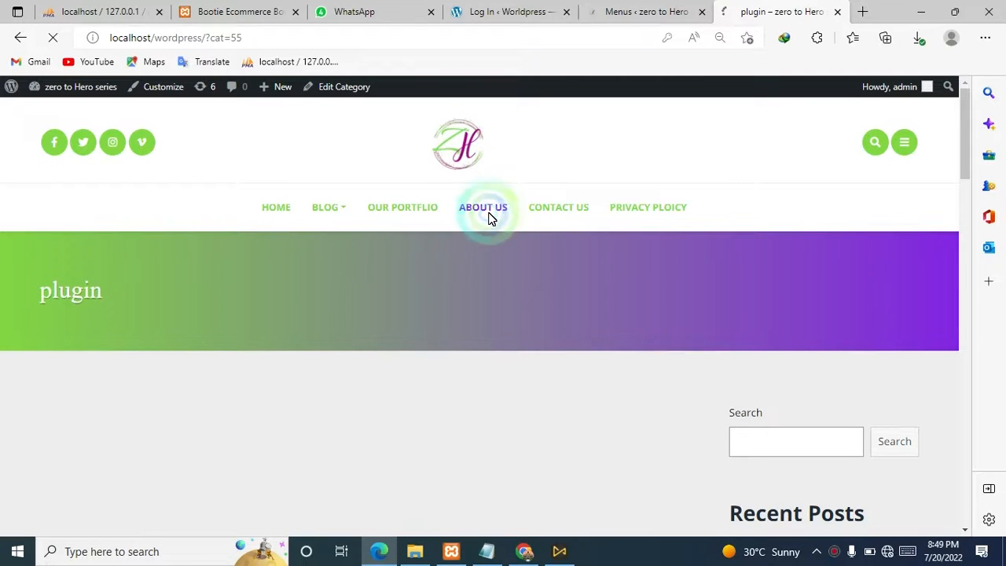
left_click(581, 206)
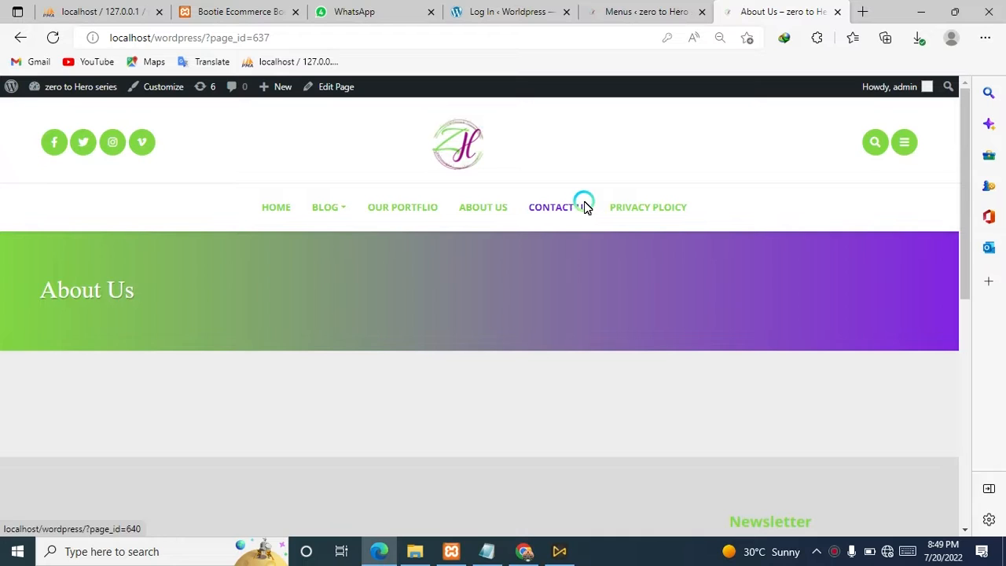
left_click(626, 206)
left_click(647, 208)
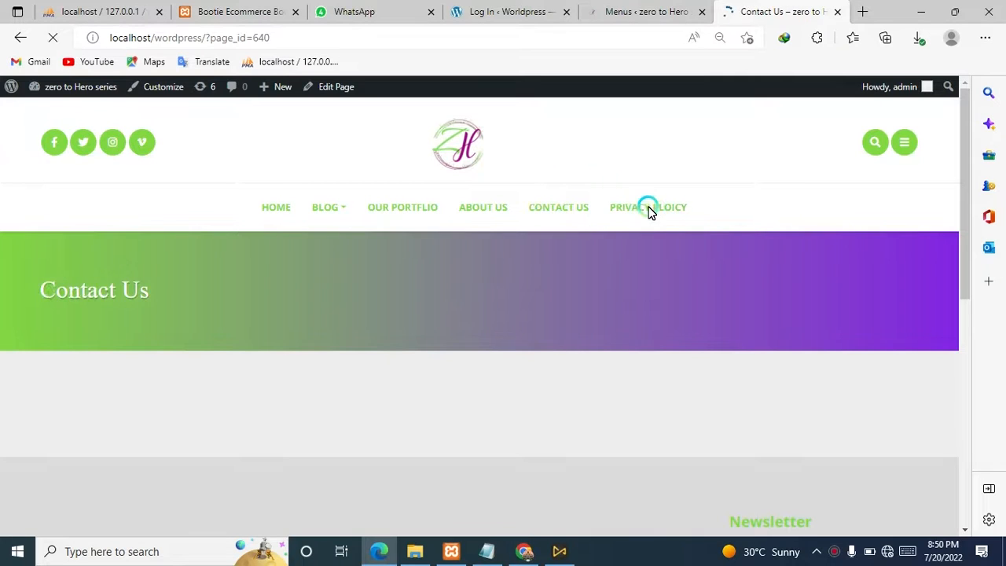
left_click(657, 211)
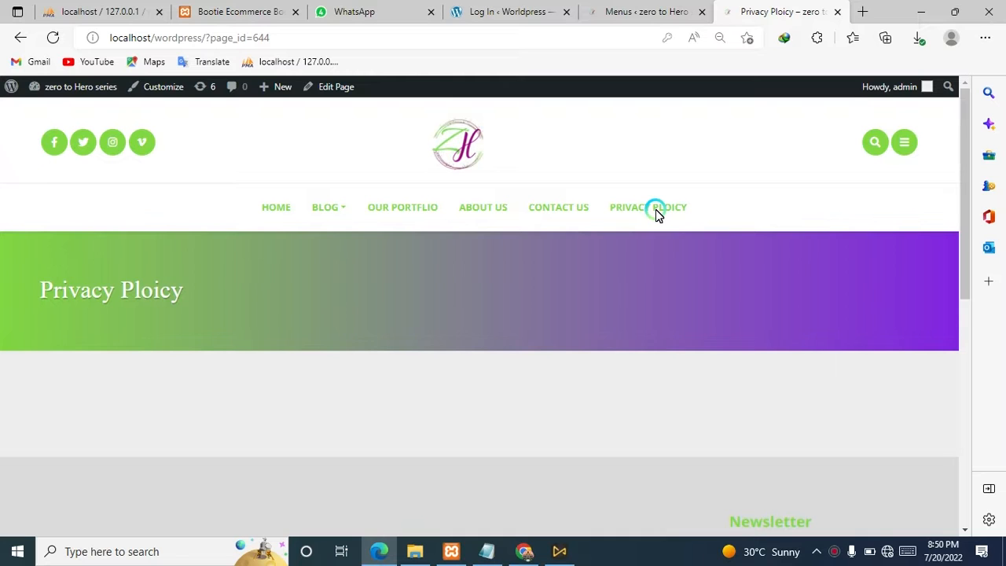
Return to the WordPress admin and start a new post titled "test post".
left_click(640, 10)
mouse_move(61, 148)
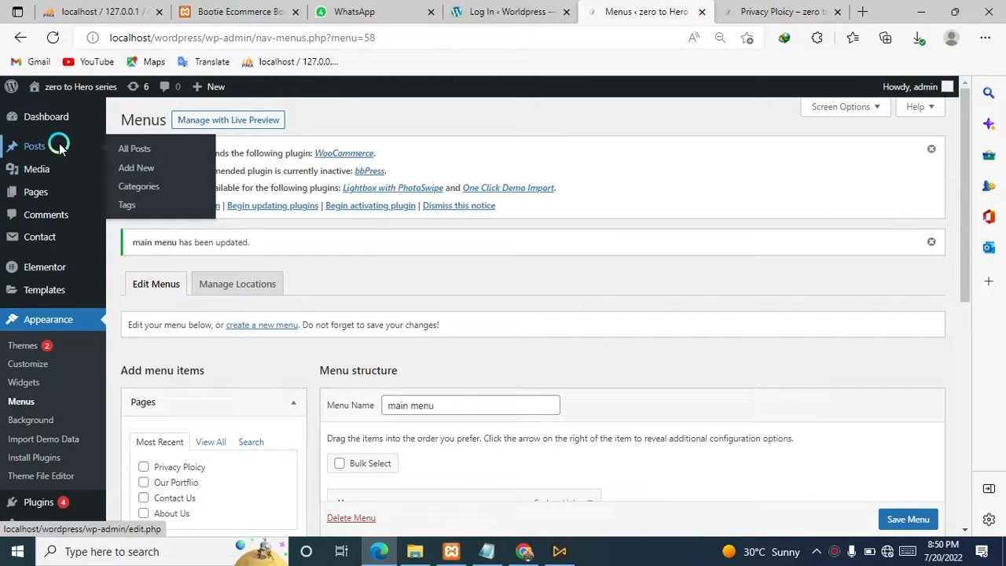
left_click(131, 150)
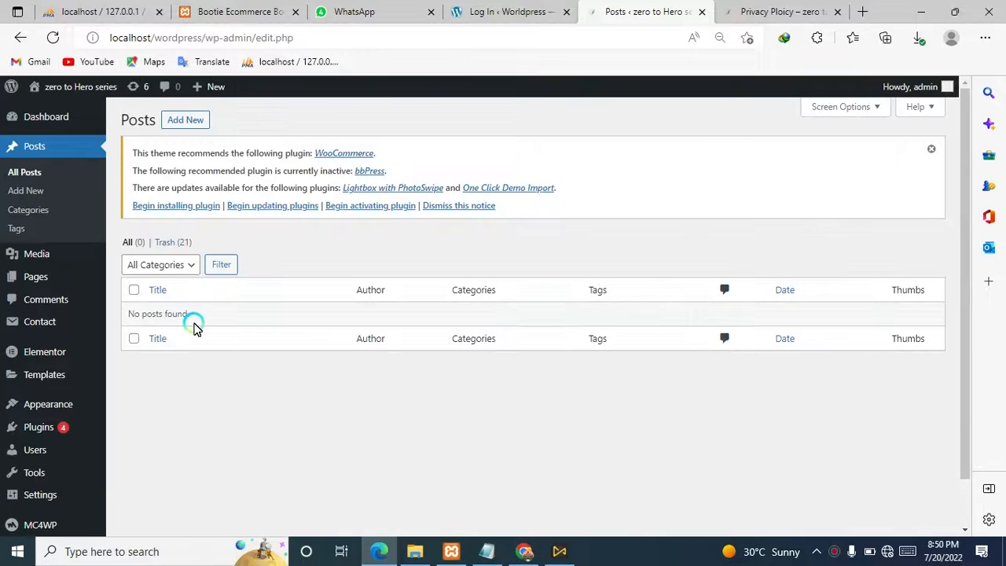
left_click(187, 120)
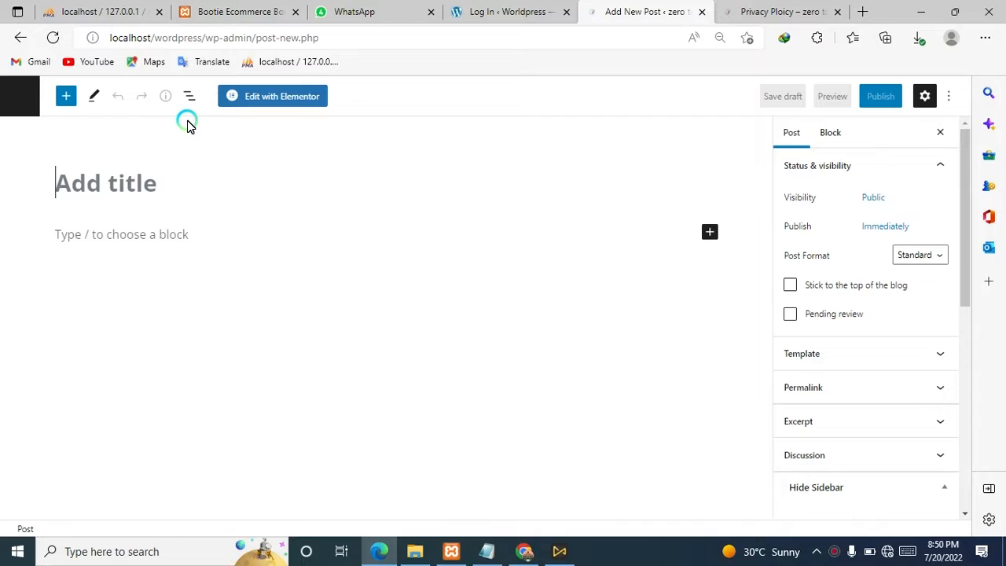
type("test post")
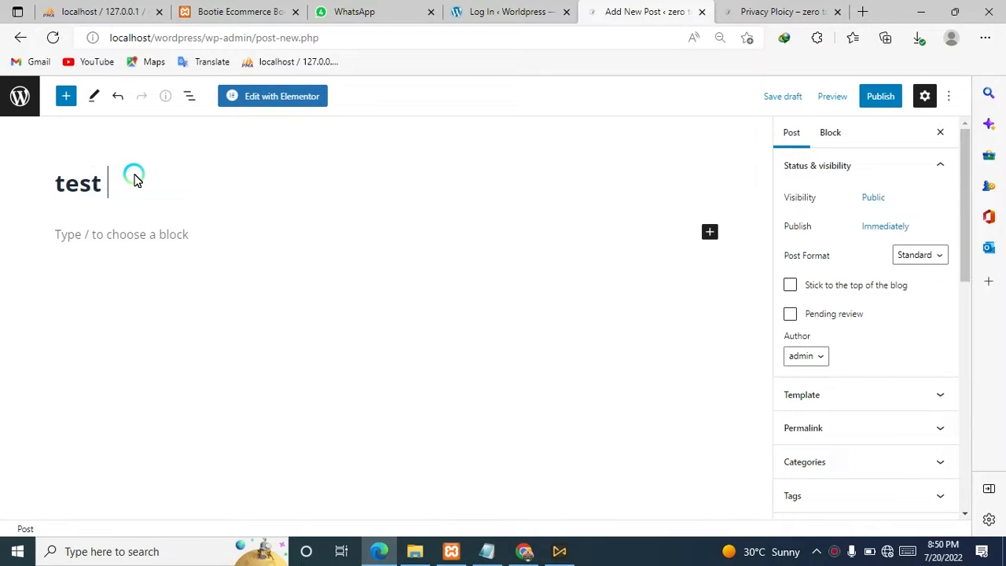
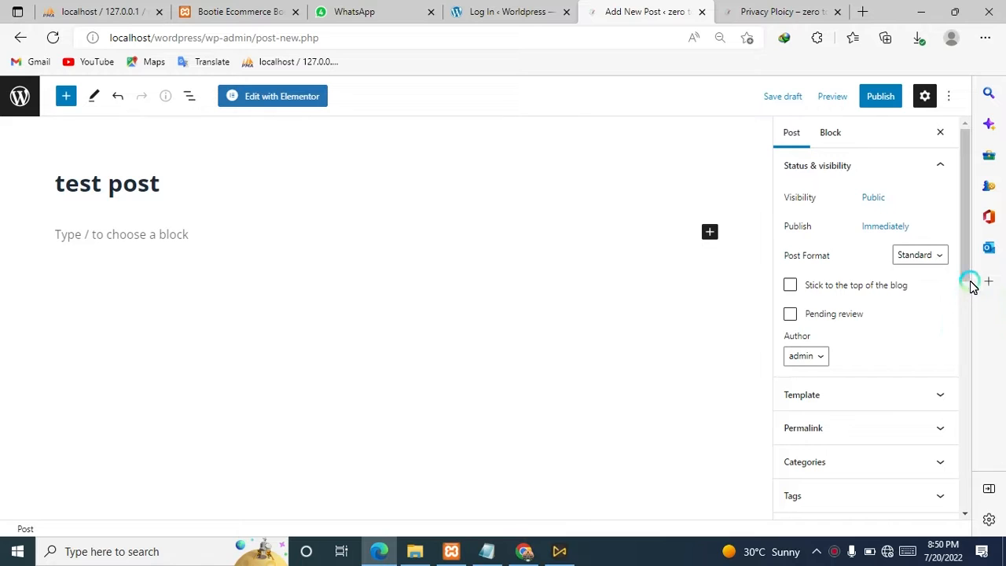
Publish the test post with its default settings.
left_click_drag(967, 275, 951, 383)
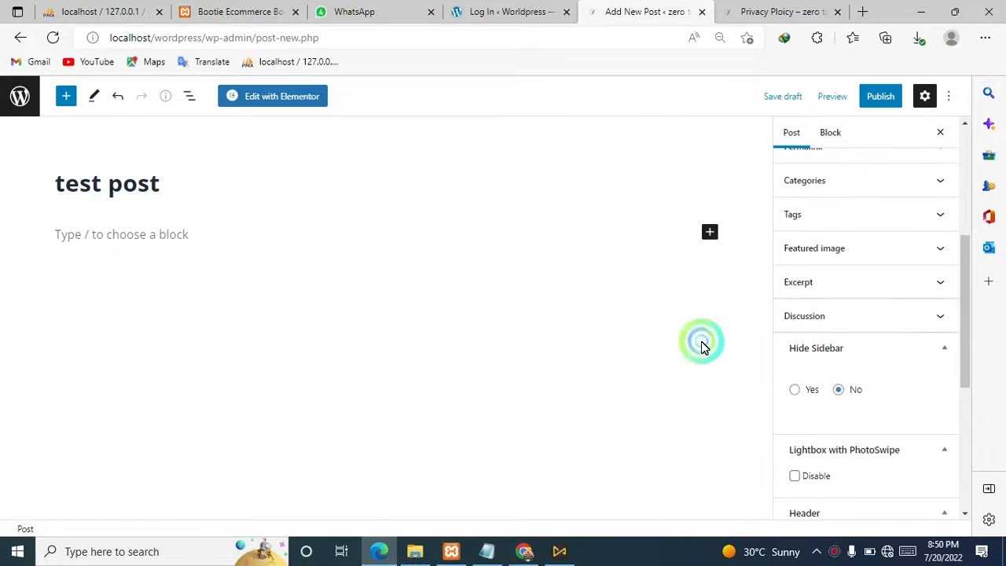
left_click(885, 96)
left_click(833, 94)
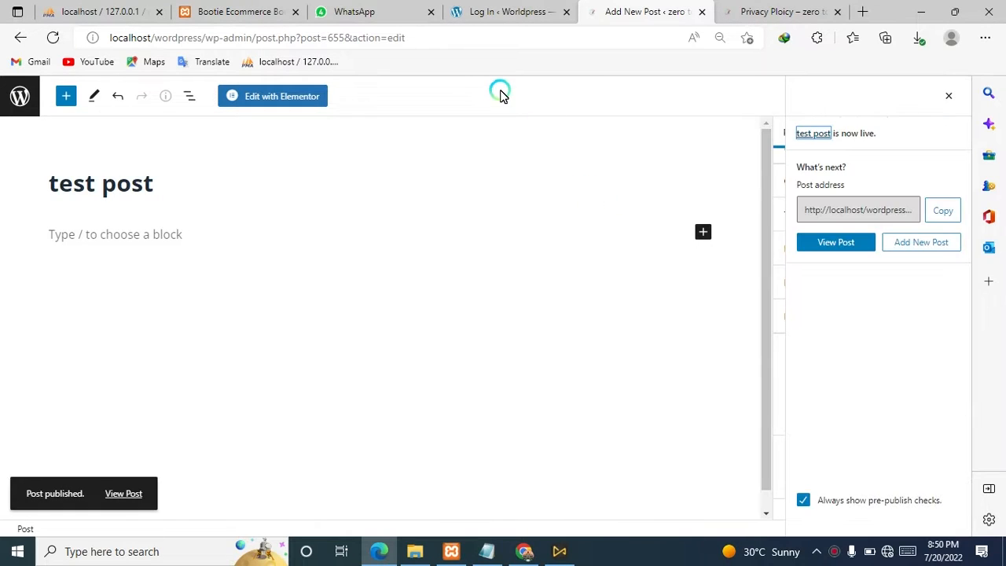
Switch to the Bootie template site and try to open its Blog page from the site navigation.
left_click(260, 8)
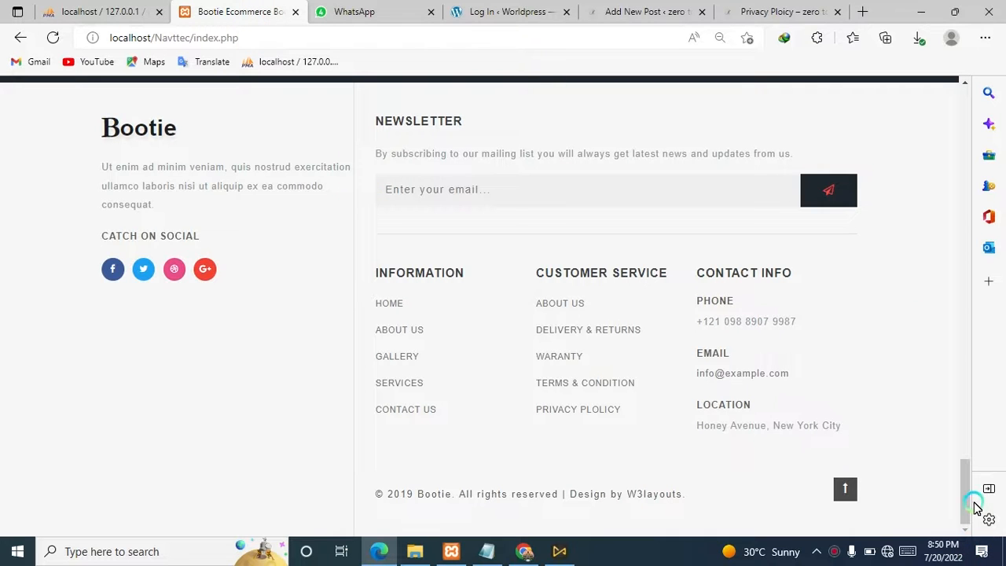
left_click_drag(970, 505, 947, 117)
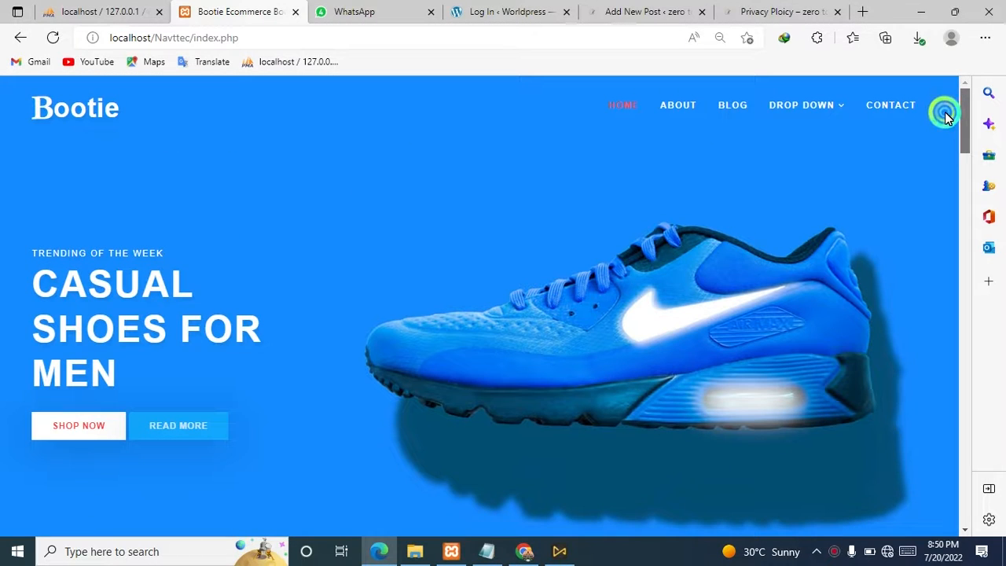
left_click(720, 105)
left_click(310, 21)
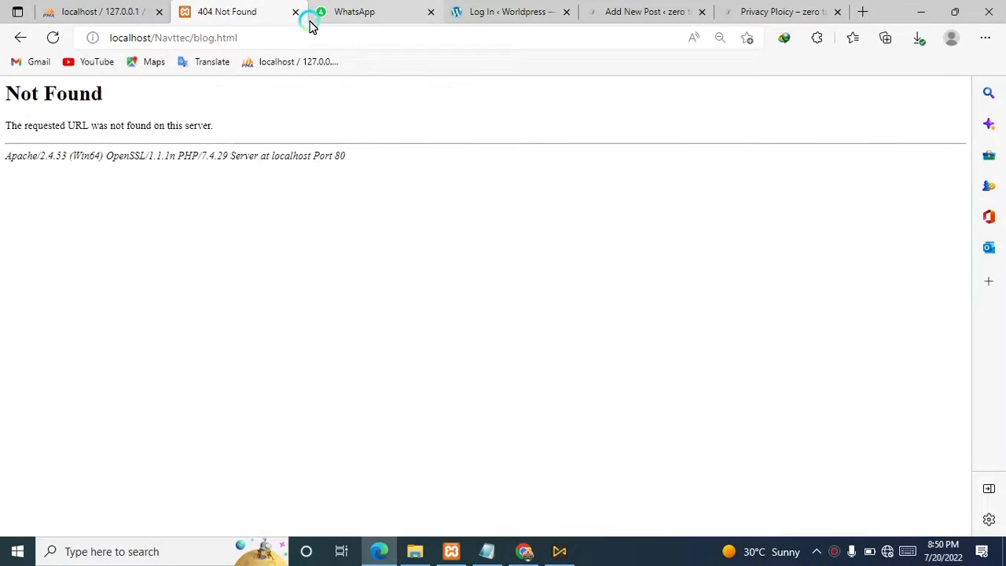
left_click(18, 37)
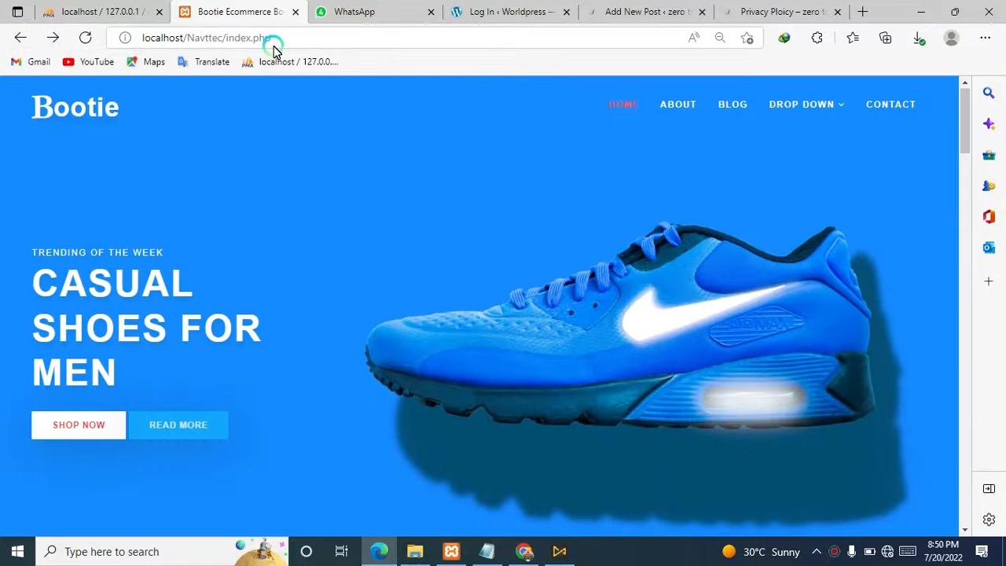
left_click(727, 103)
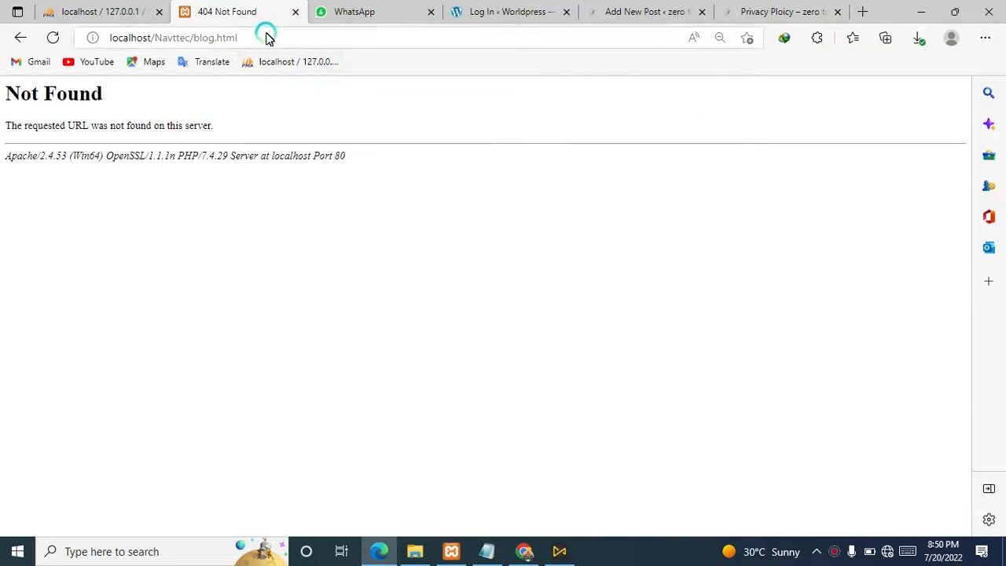
Correct the blog page's address to localhost/Navttec/blog.php and load it.
left_click(266, 37)
double_click(266, 37)
key("BackSpace")
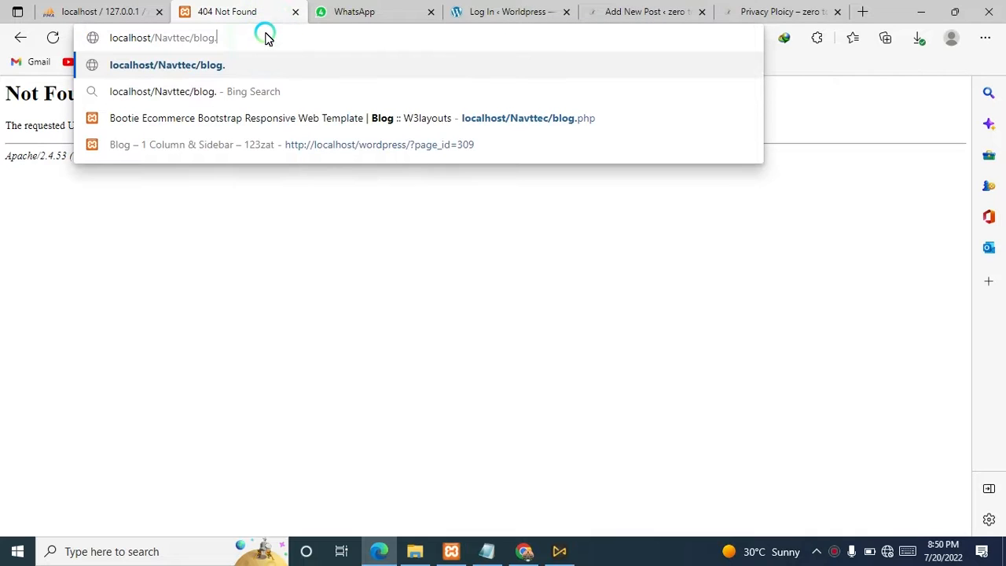
type("php")
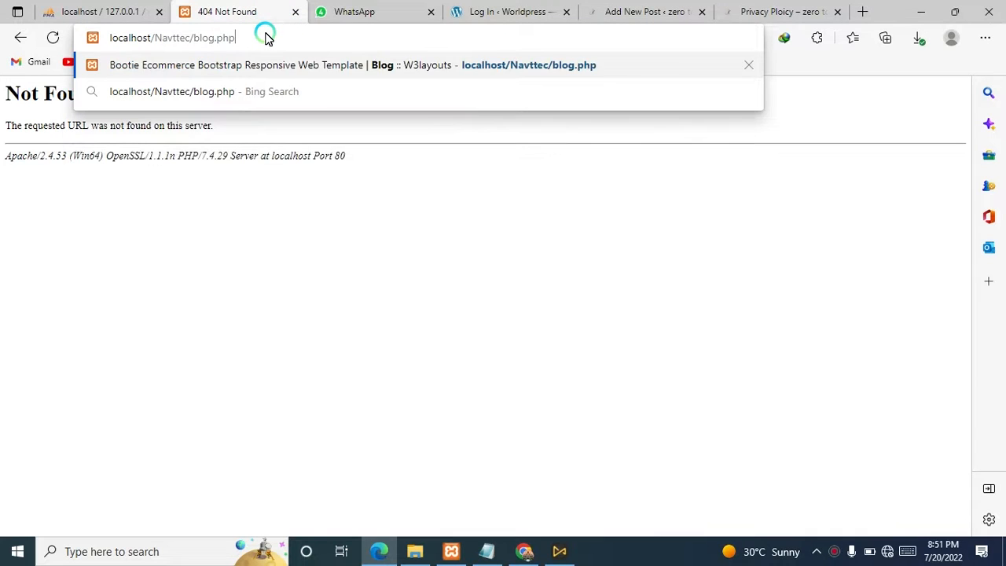
key("Return")
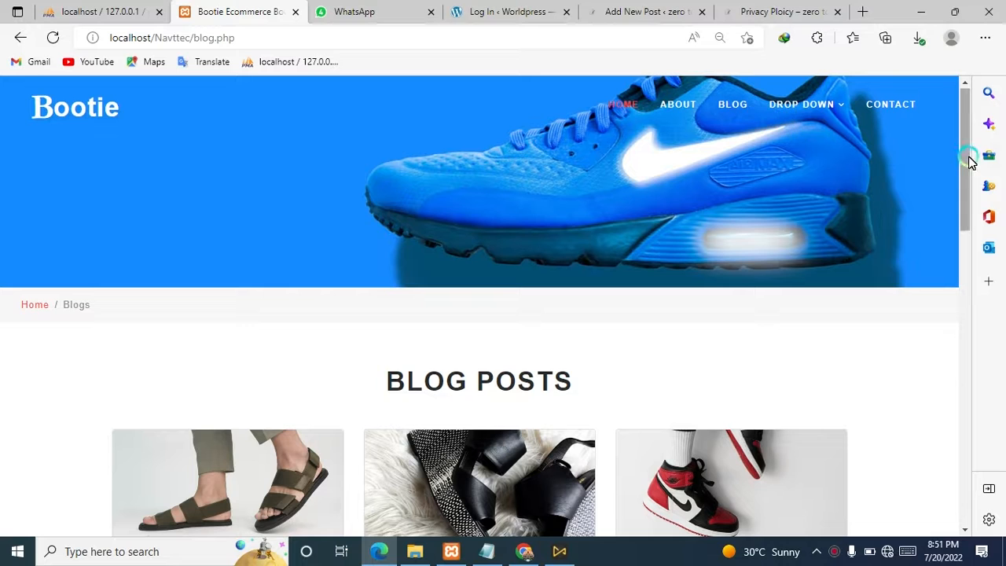
Follow the Blog Post 5 details link and correct its address to localhost/Navttec/single.php to load the single page.
left_click_drag(966, 162, 922, 374)
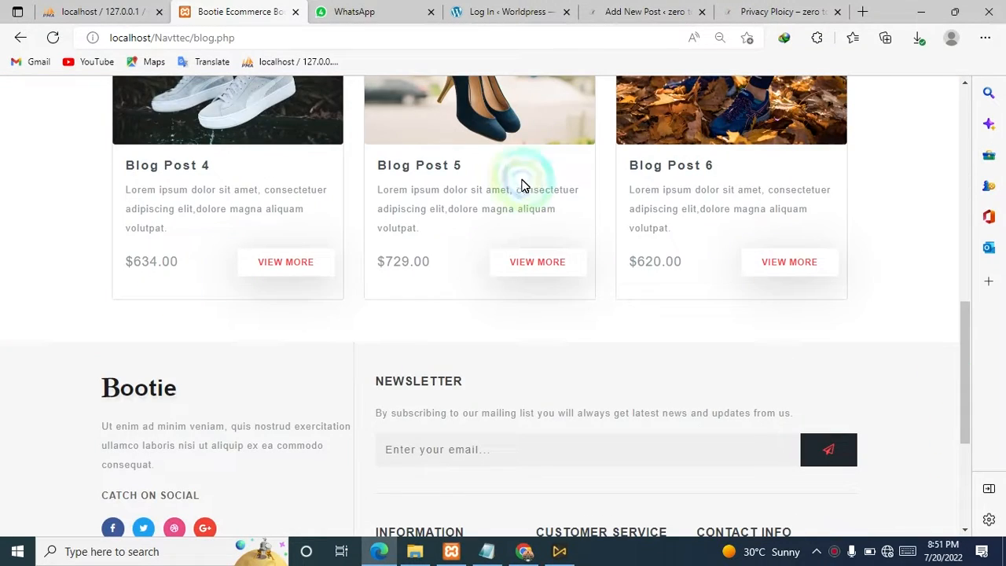
left_click(550, 262)
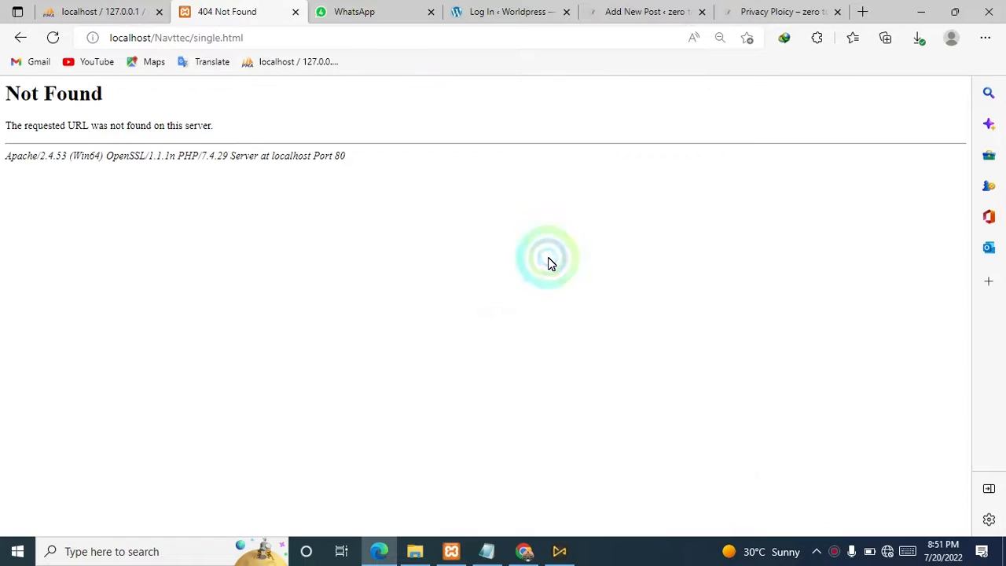
left_click(238, 39)
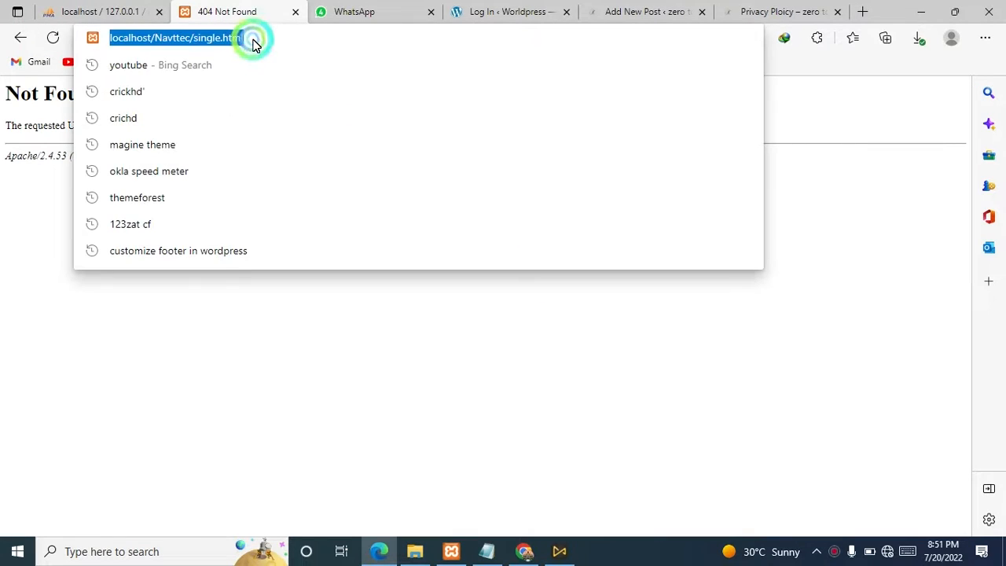
double_click(252, 44)
key("BackSpace")
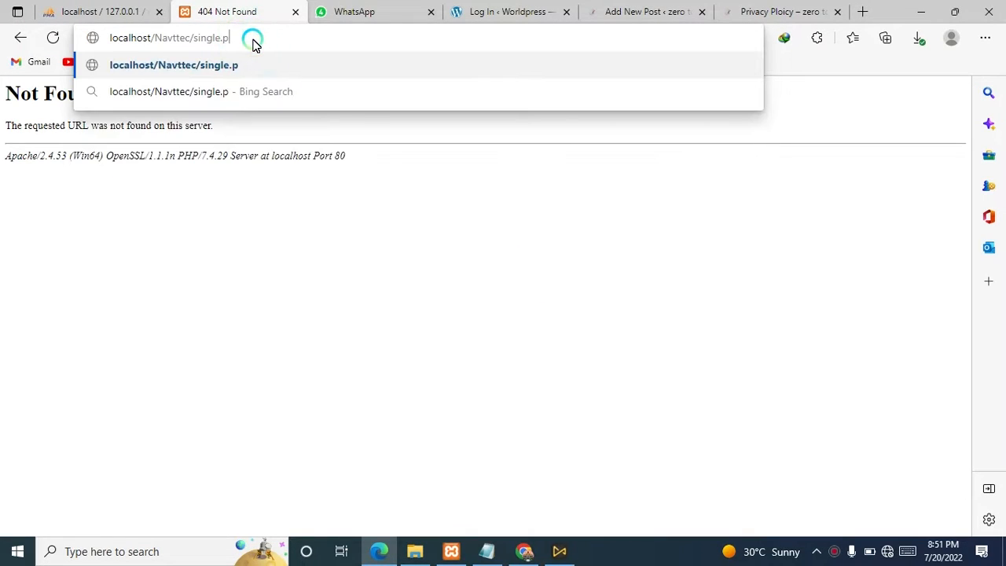
key("Return")
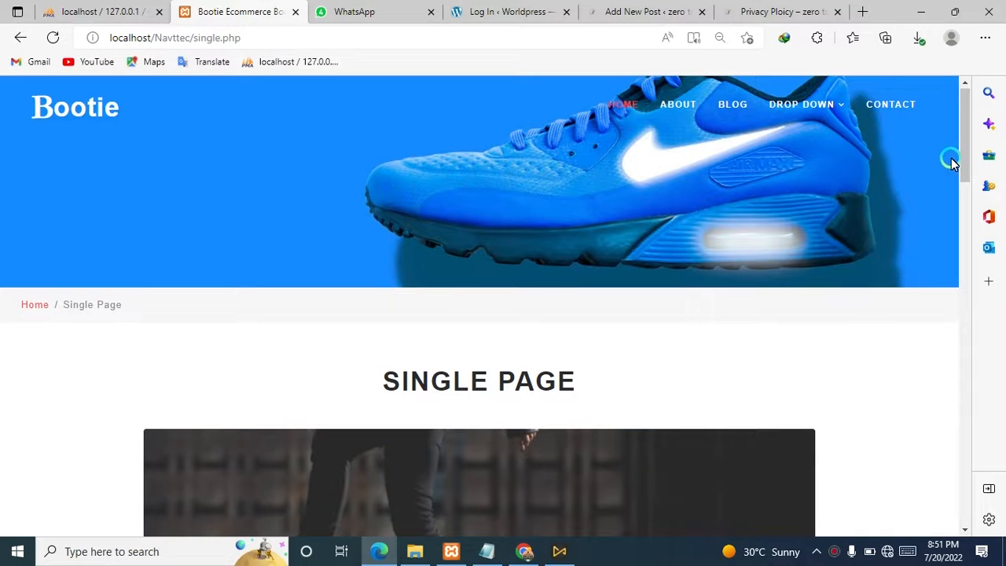
Copy the heading "VIVAMUS ID TEMPOR FELIS. CRAS SAGITTIS MI SIT AMET" from the Bootie single page.
left_click_drag(951, 161, 953, 283)
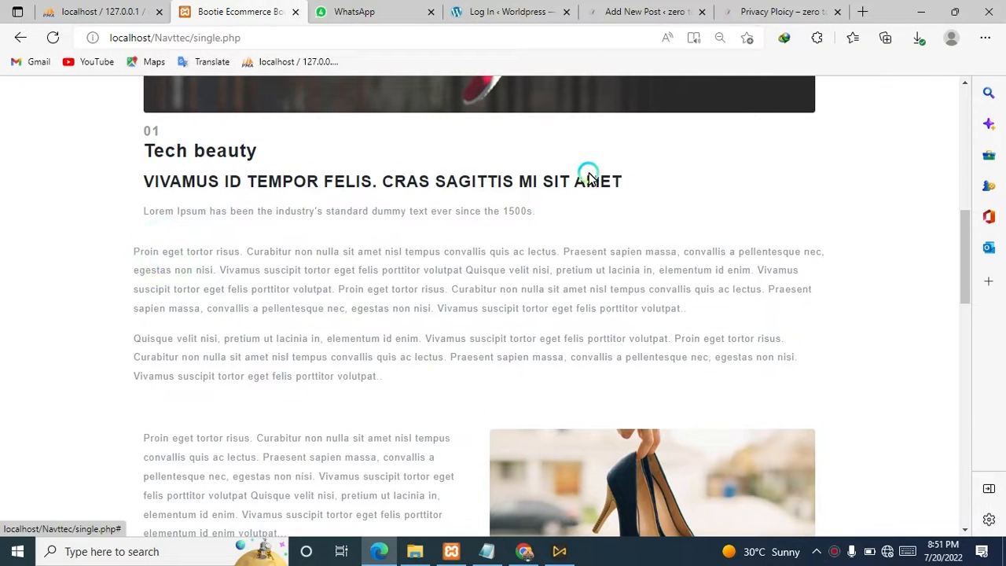
left_click_drag(622, 184, 146, 176)
key("ctrl+c")
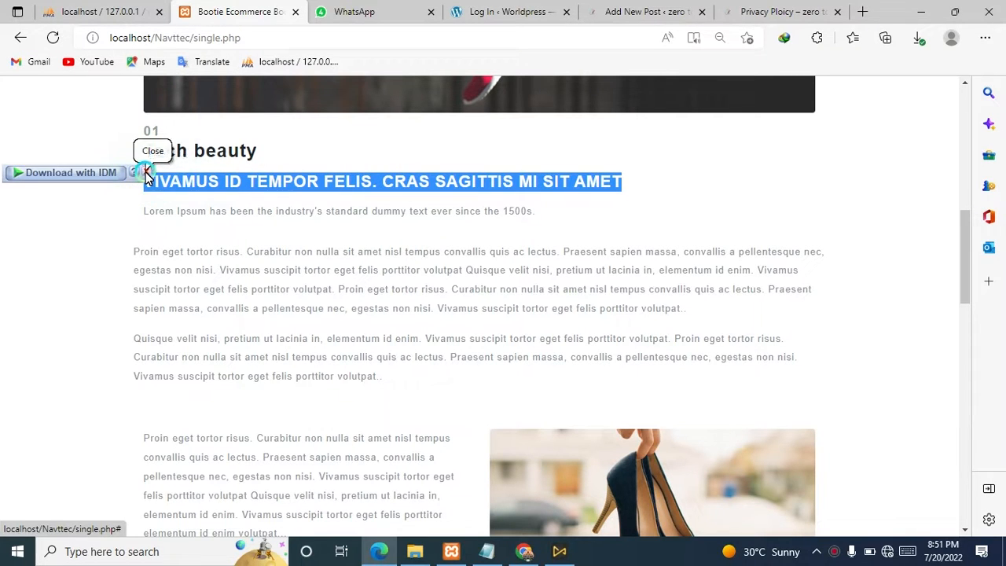
Paste the copied heading into the body of the WordPress test post and start a new paragraph below it.
left_click(786, 10)
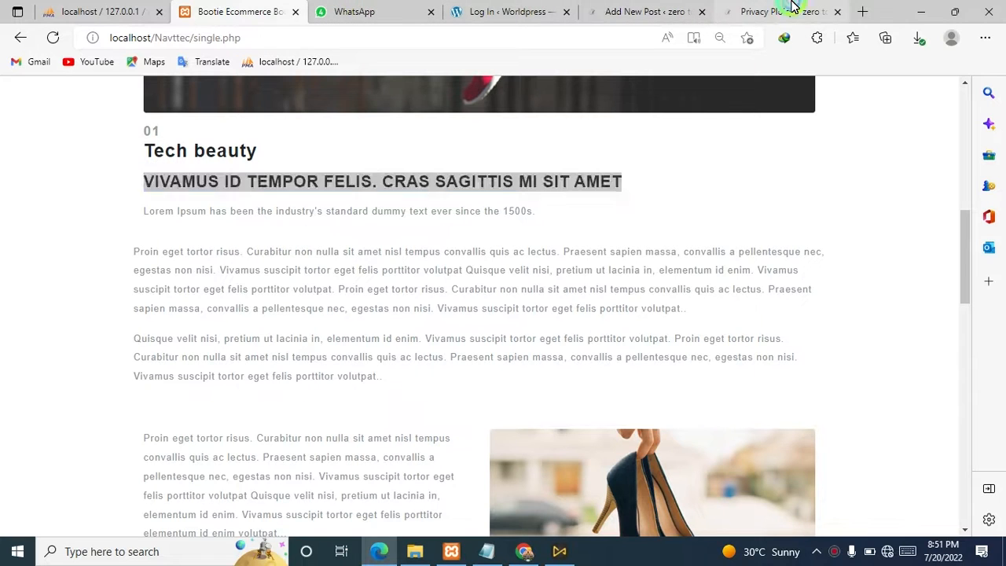
left_click(651, 10)
left_click(150, 232)
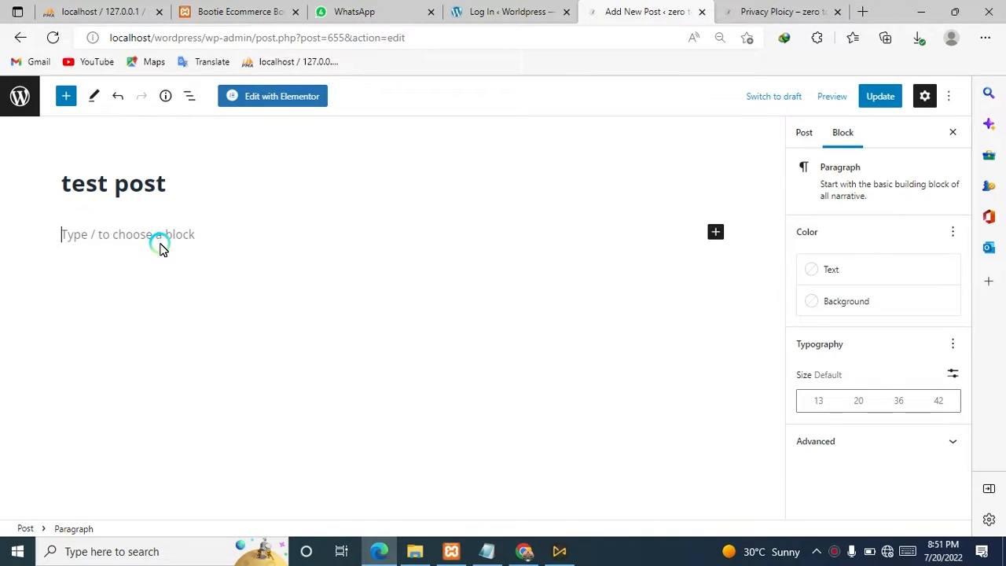
key("ctrl+v")
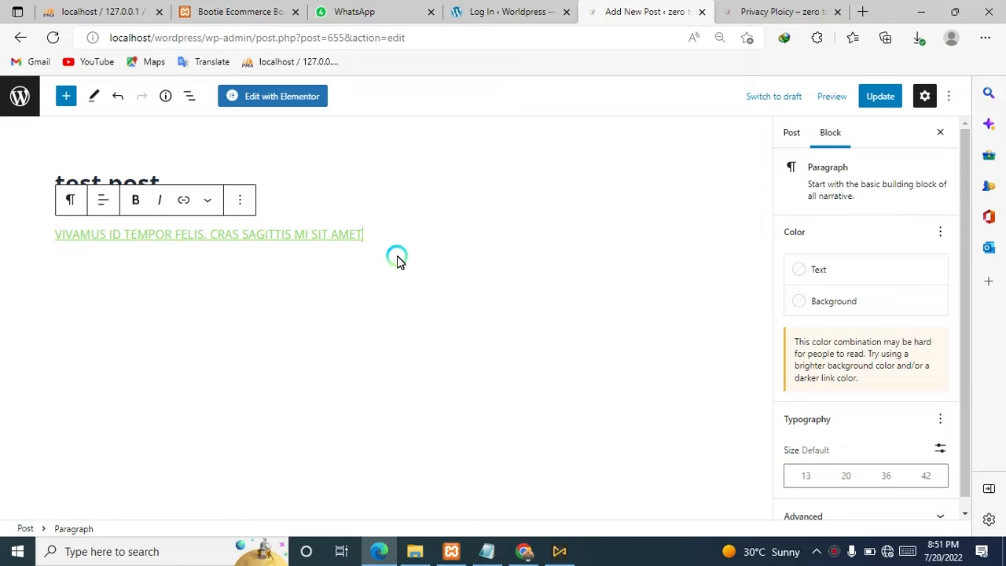
key("Return")
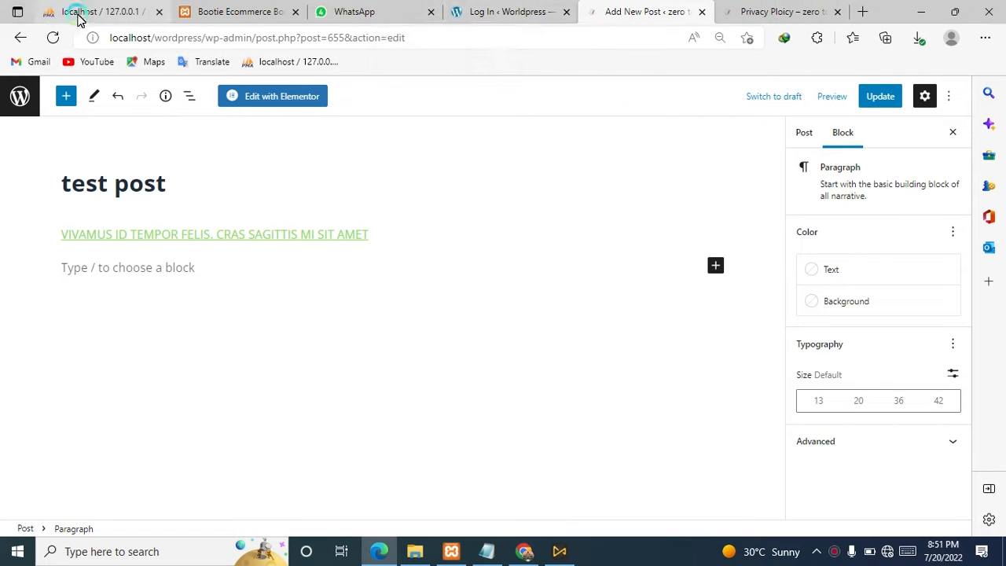
Copy the two sample paragraphs from "Proin eget tortor risus" onward on the Bootie single page.
left_click(241, 11)
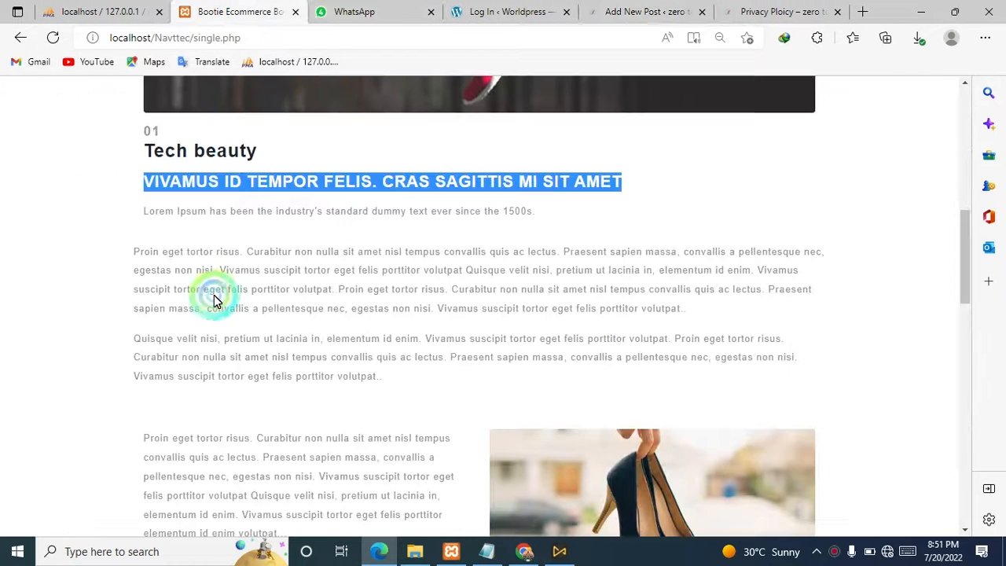
left_click_drag(130, 251, 351, 428)
key("ctrl+c")
left_click_drag(379, 379, 411, 378)
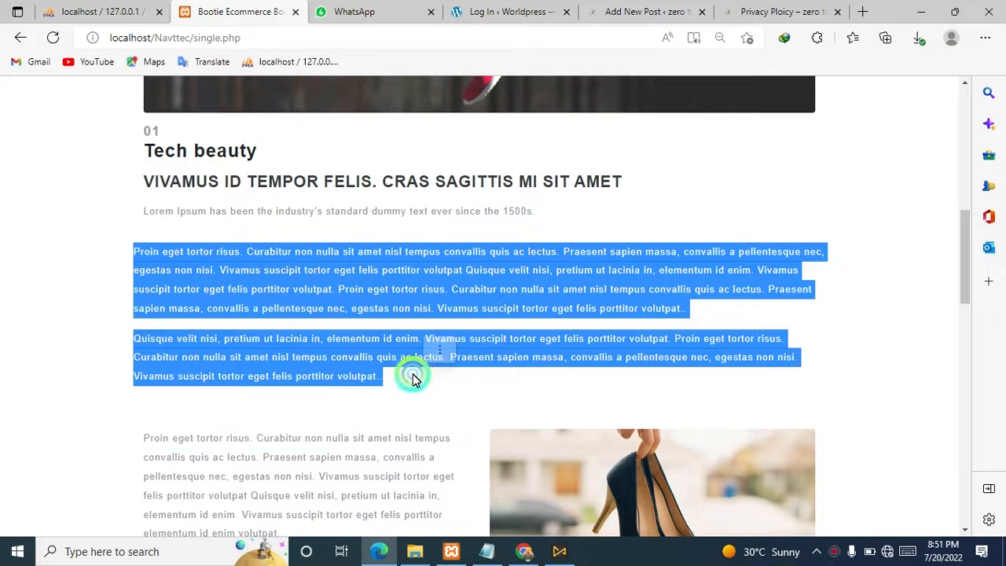
Paste the copied paragraphs into the empty block below the VIVAMUS line in the WordPress test post.
left_click(647, 10)
left_click(230, 248)
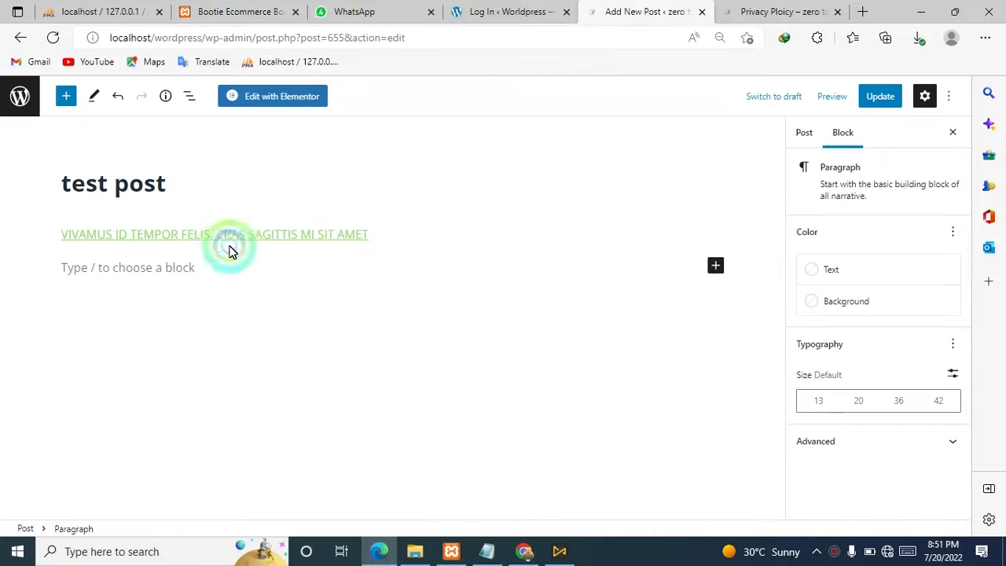
left_click(196, 268)
key("ctrl+v")
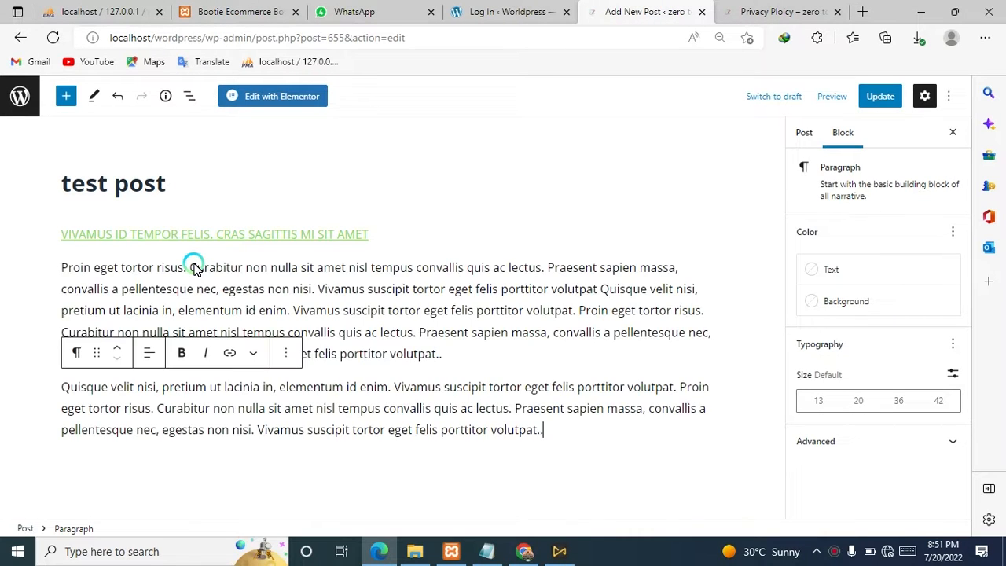
left_click(681, 167)
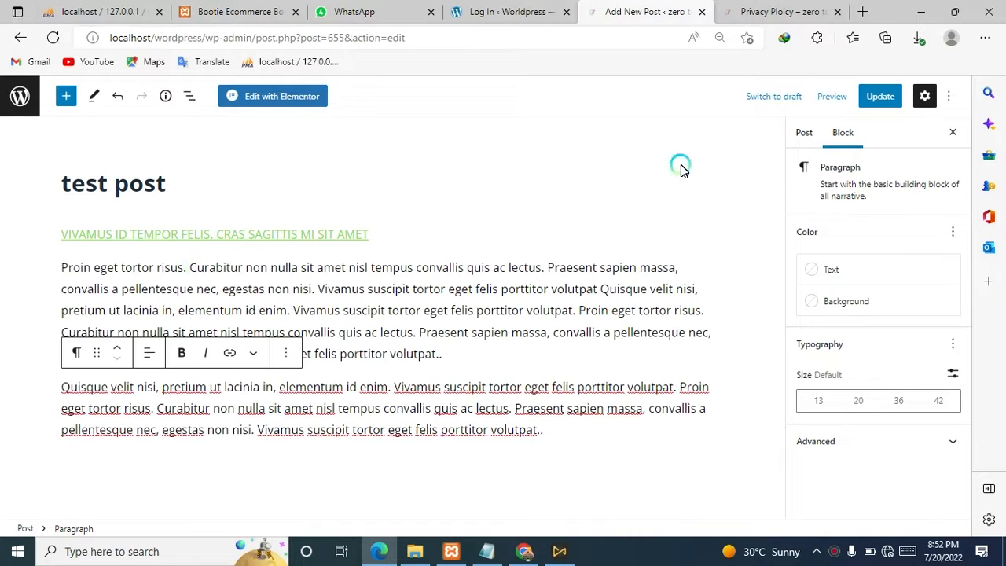
Update the published test post with its new content and close the editor's settings sidebar.
left_click(892, 97)
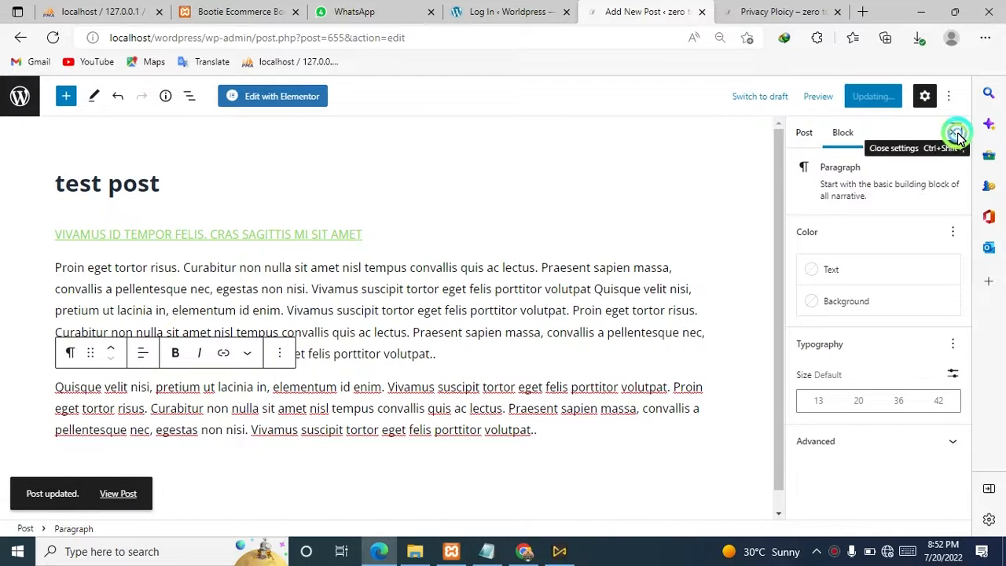
left_click(956, 134)
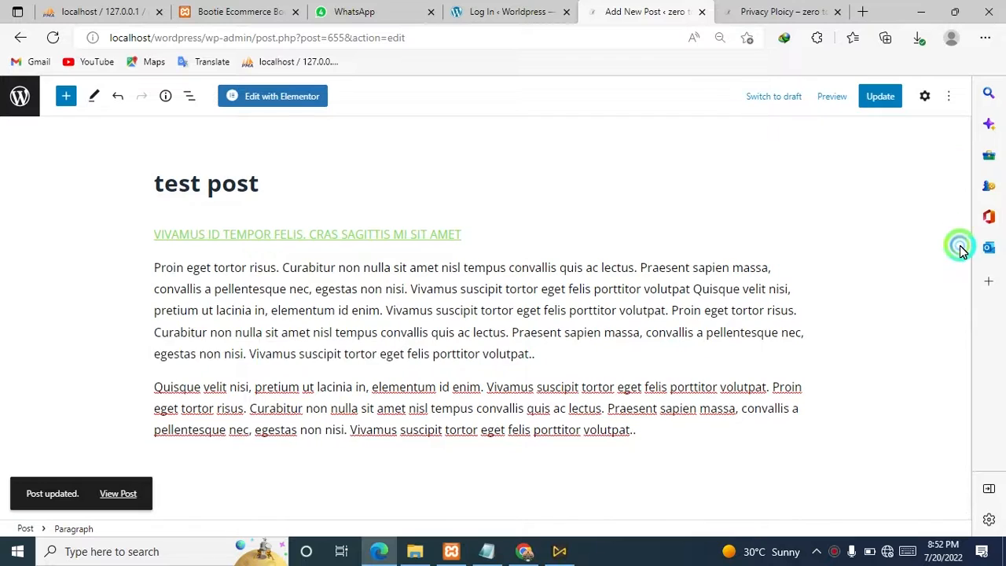
left_click(800, 98)
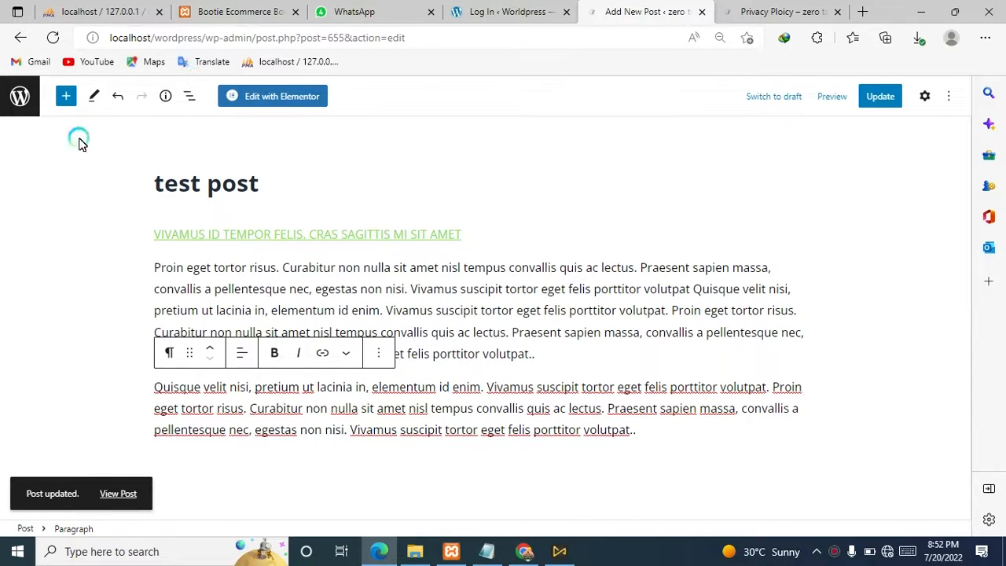
left_click(882, 97)
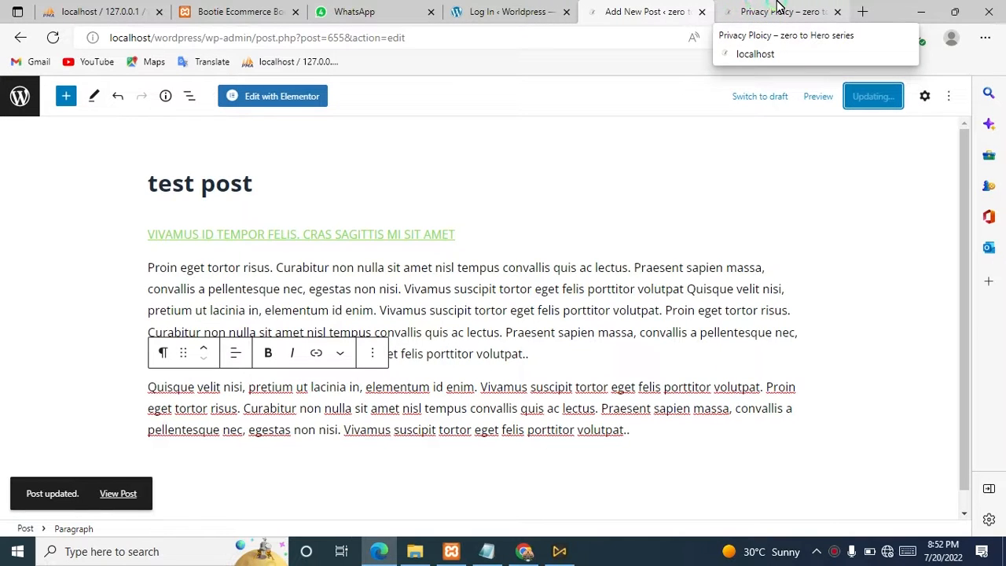
Reload the live WordPress site, go to its home page and examine the test post's card.
left_click(776, 8)
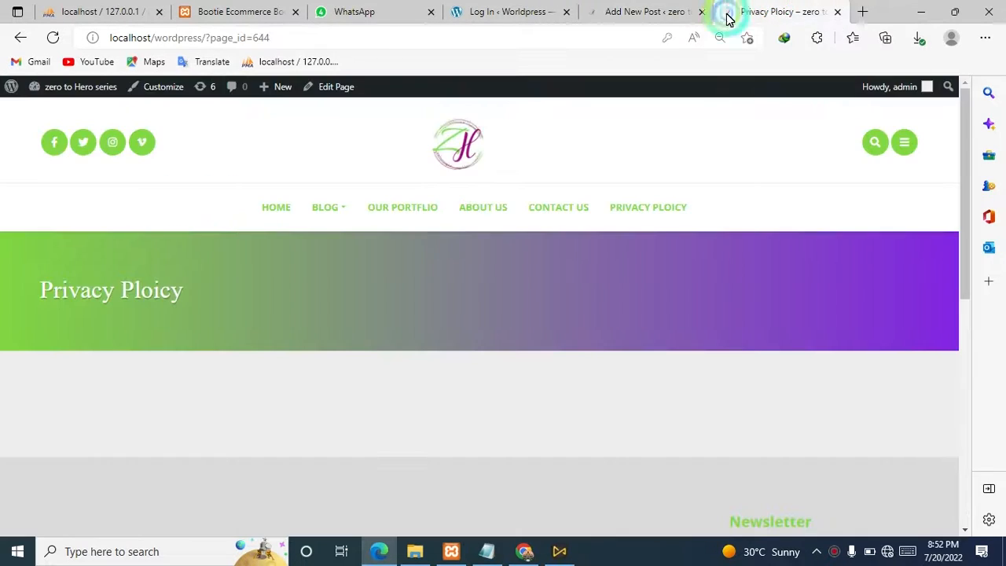
left_click(57, 45)
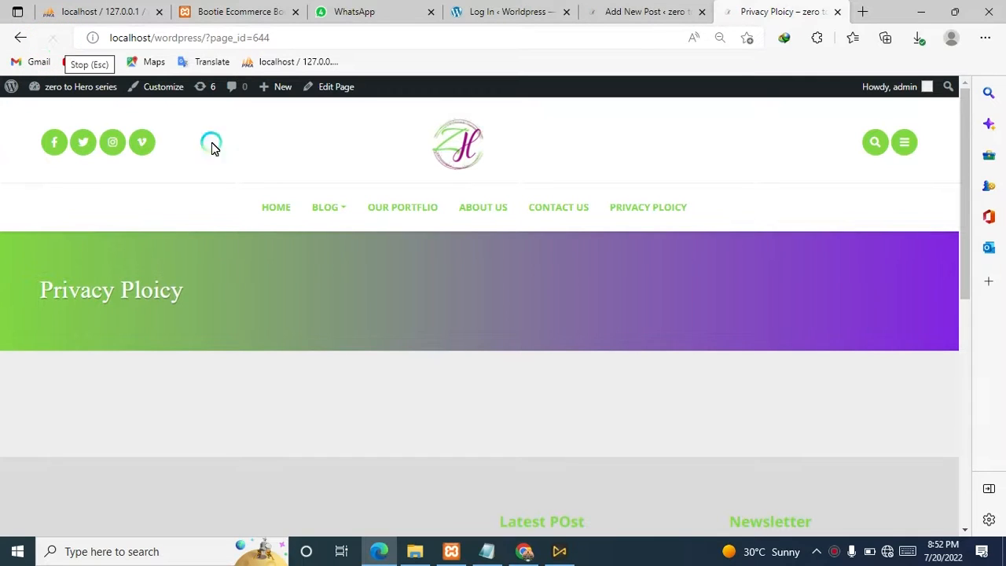
left_click(275, 207)
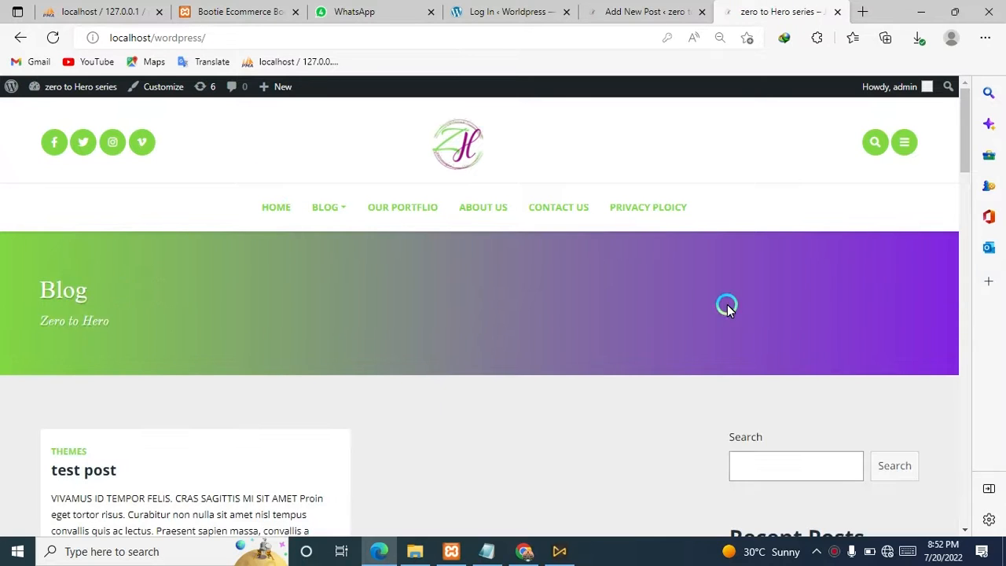
left_click_drag(963, 149, 968, 175)
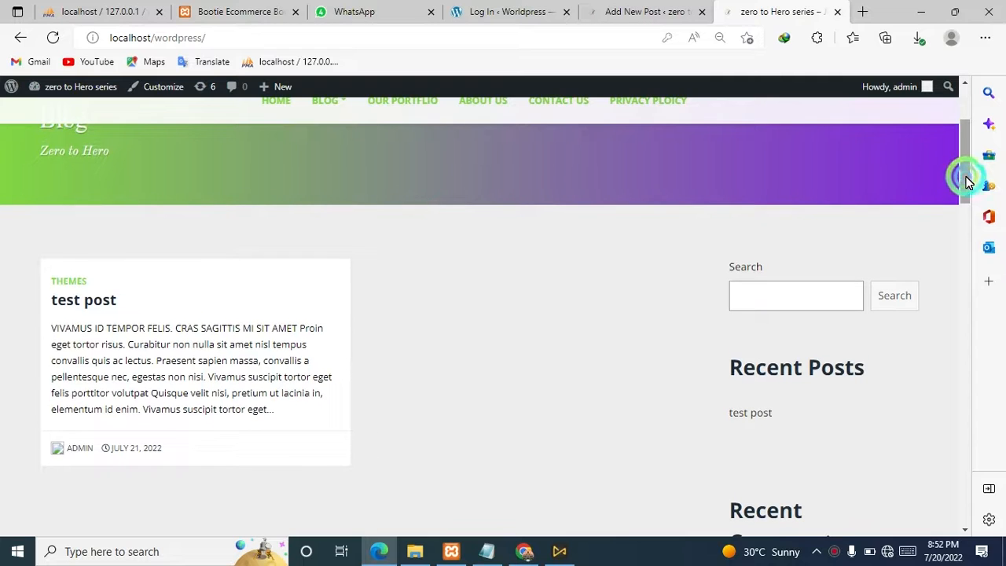
Return to the test post in the editor, reopen the settings sidebar and bring up the post-level settings.
left_click(611, 8)
left_click(577, 182)
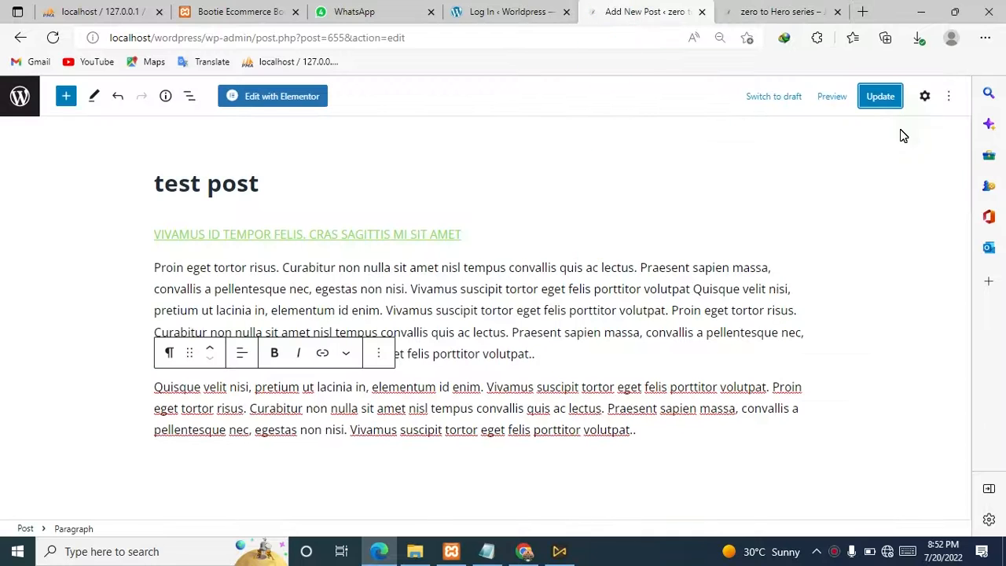
left_click(925, 96)
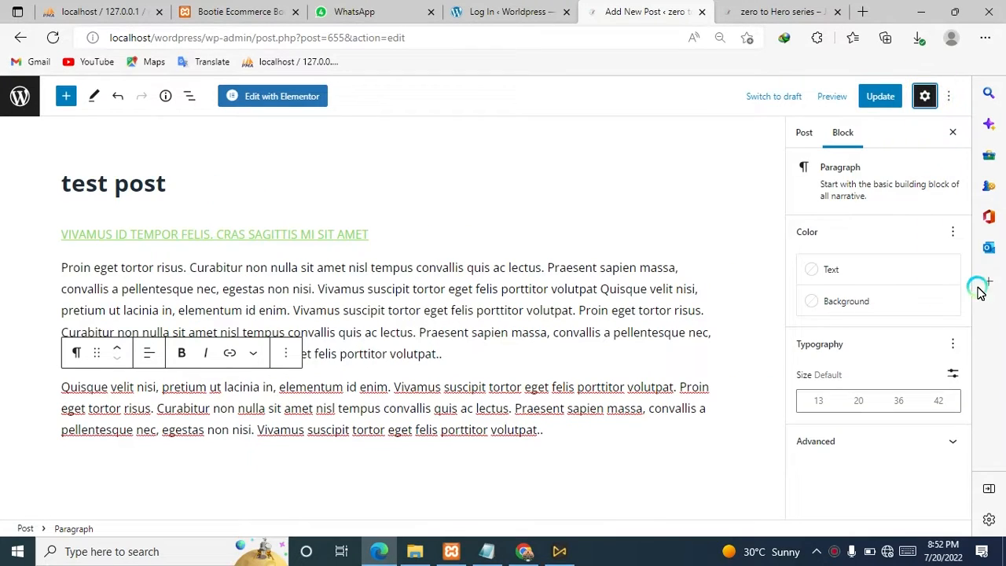
left_click(846, 443)
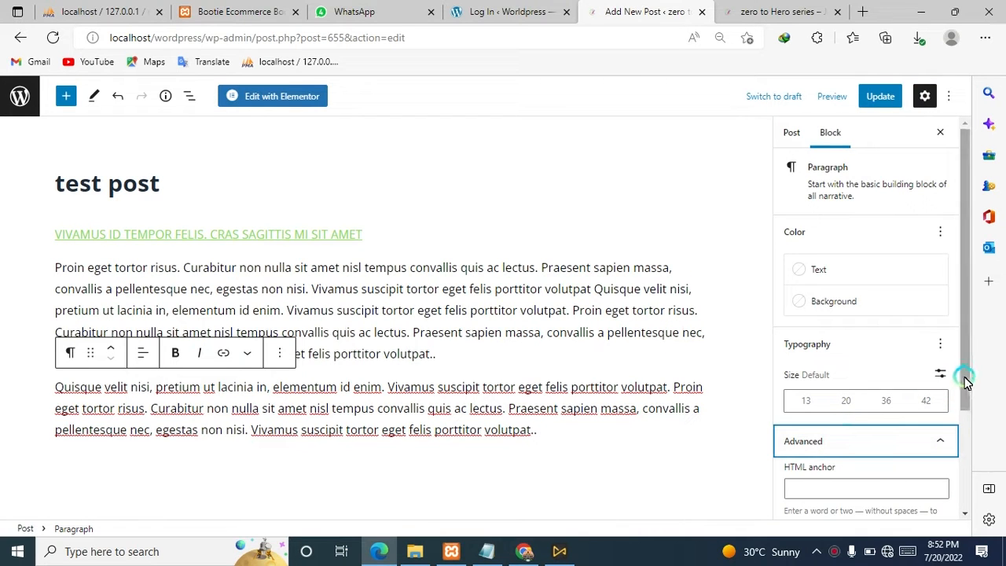
left_click_drag(967, 380, 962, 480)
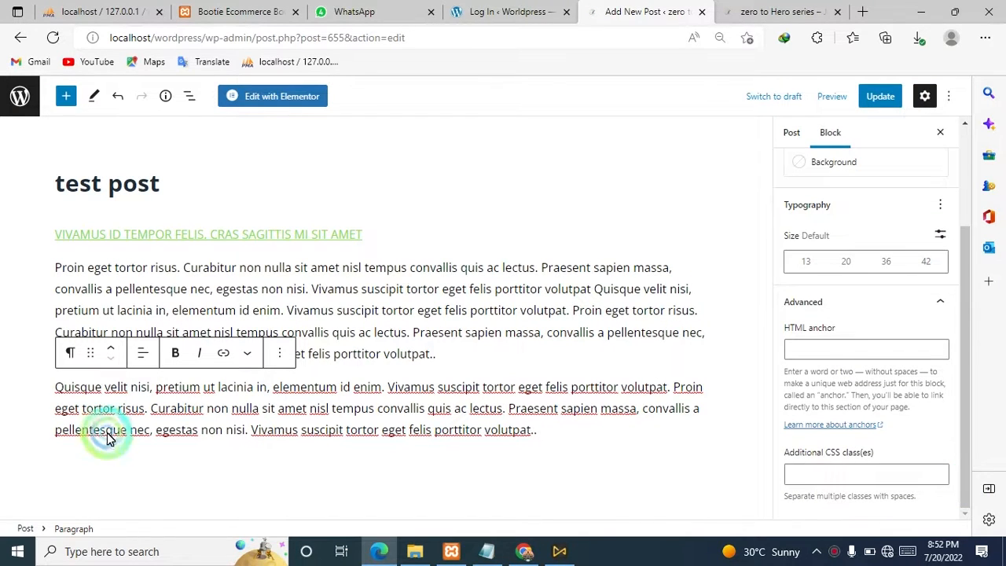
left_click(164, 174)
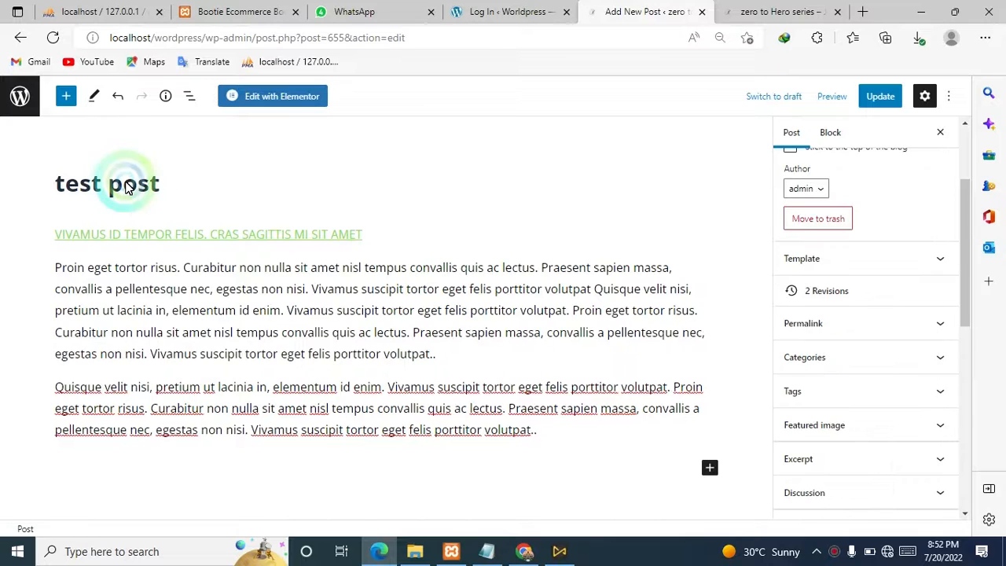
Set the media library's meeting photo 3-3-1.jpg as the test post's featured image and update the post.
left_click(953, 424)
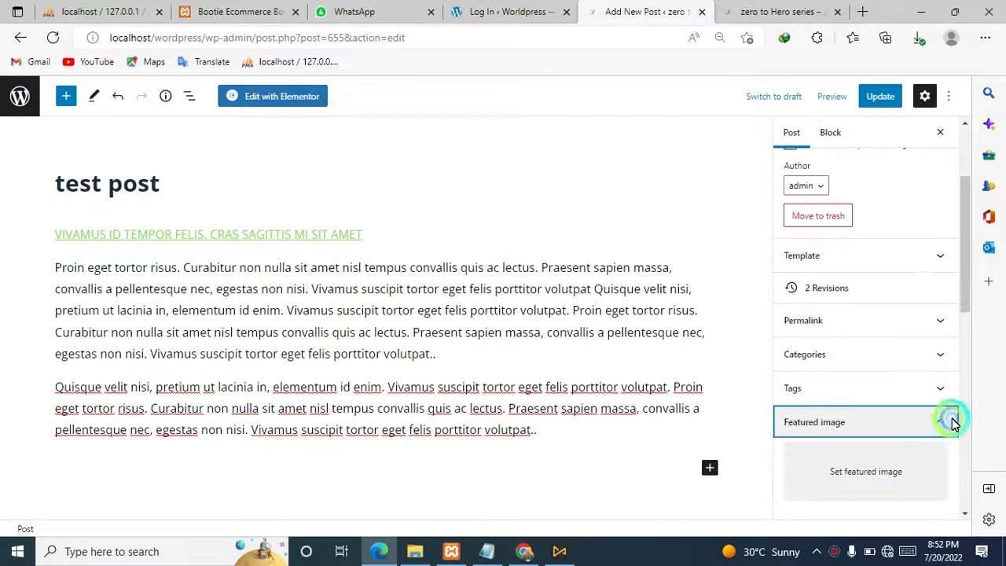
left_click(839, 480)
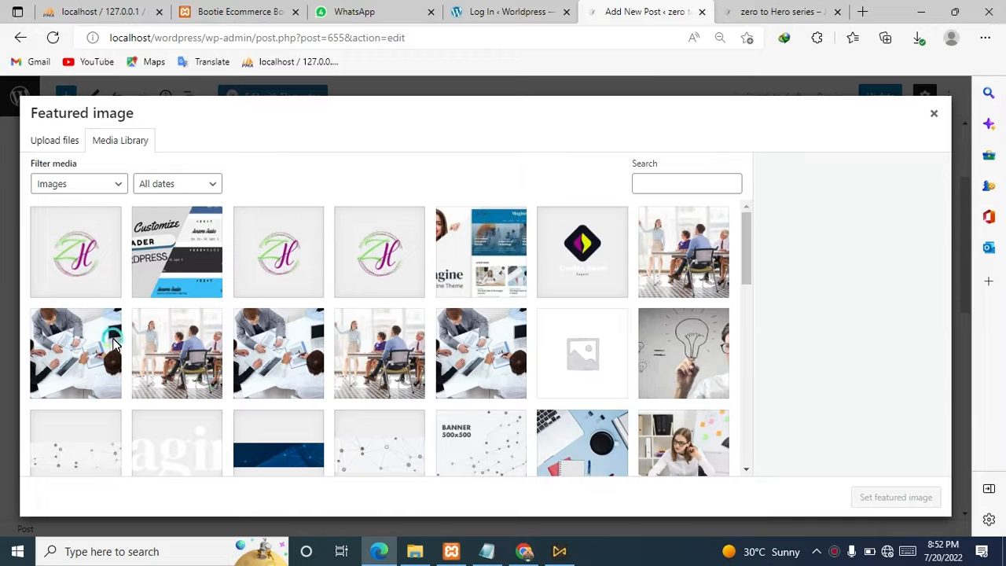
left_click(165, 344)
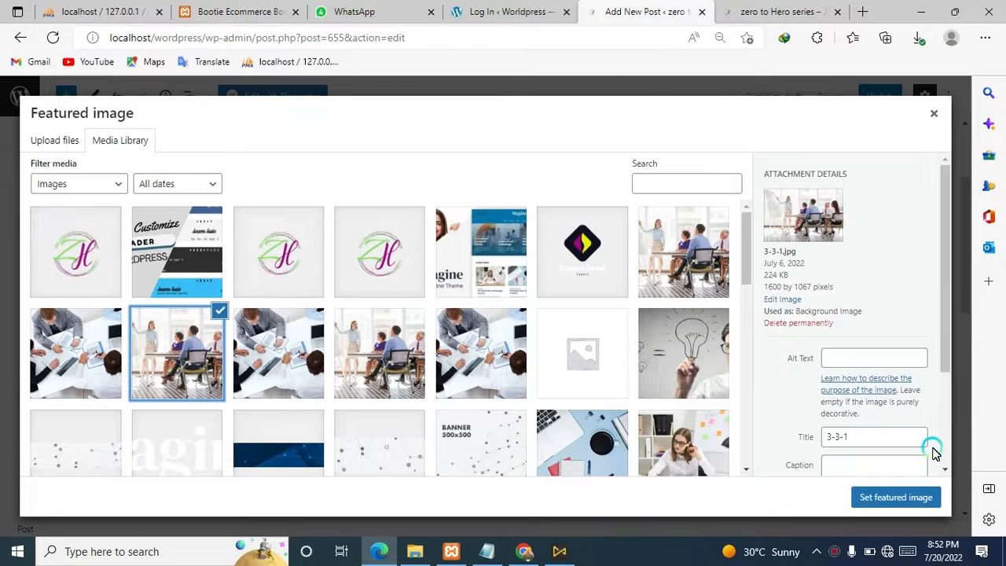
left_click(895, 497)
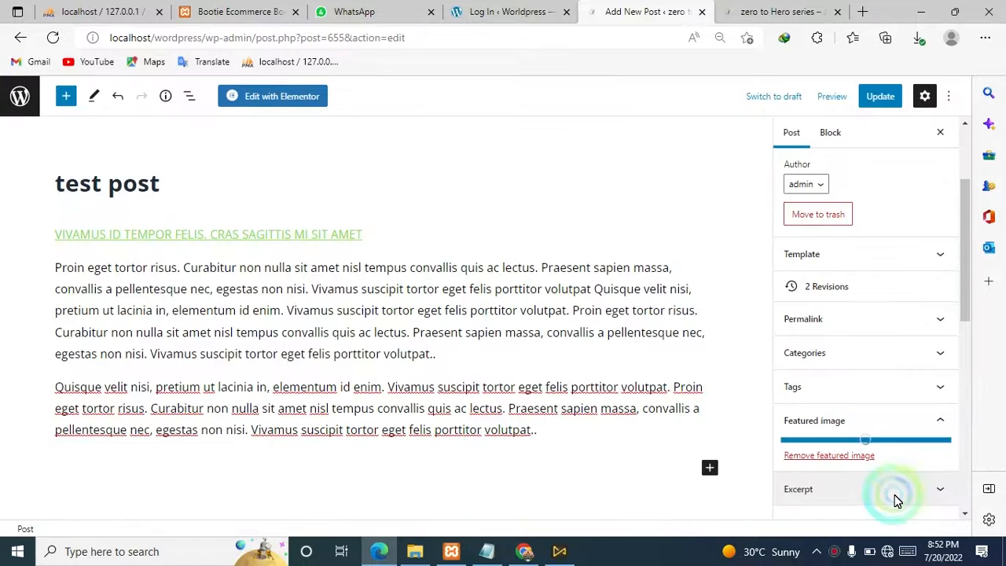
left_click(880, 90)
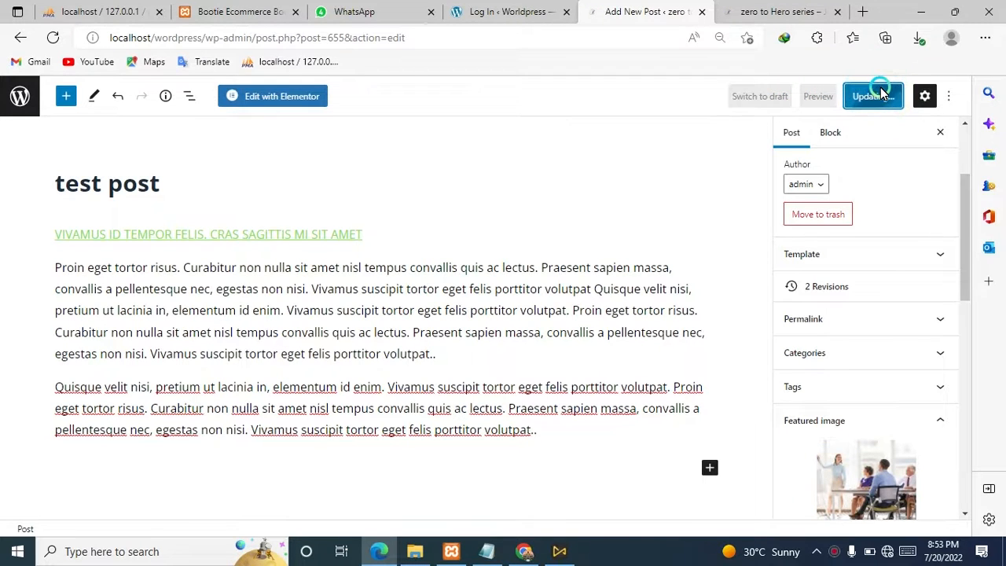
Reload the live home page and examine the featured image on the test post's card.
left_click(775, 12)
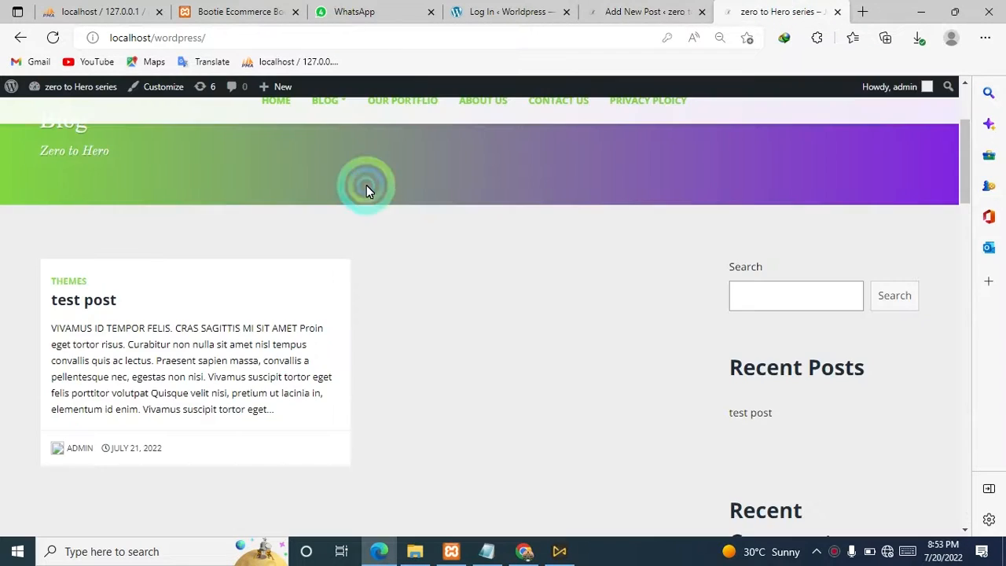
left_click(52, 38)
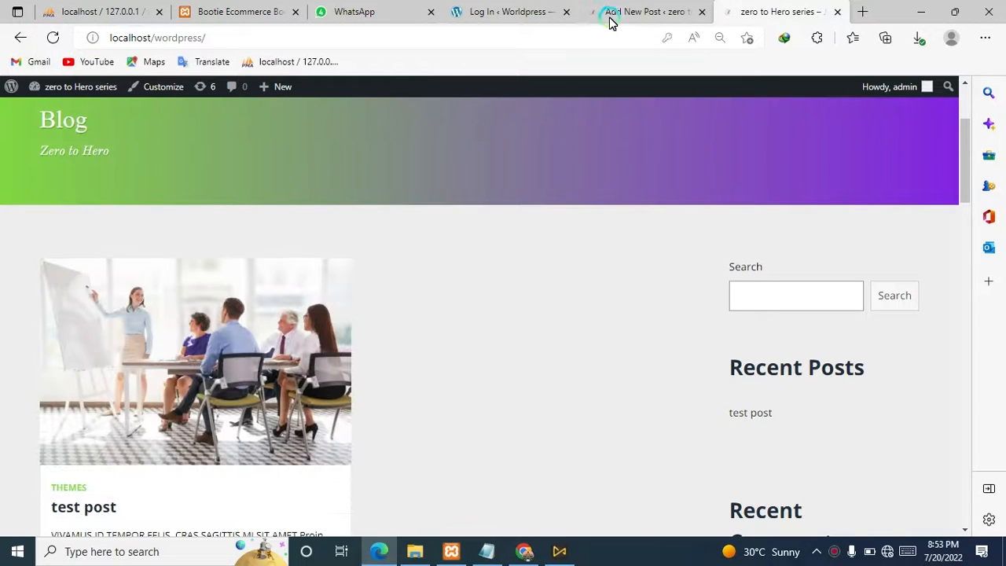
left_click_drag(965, 127, 966, 155)
Open the test post from its card on the home page and look through its heading line and paragraphs.
left_click(247, 290)
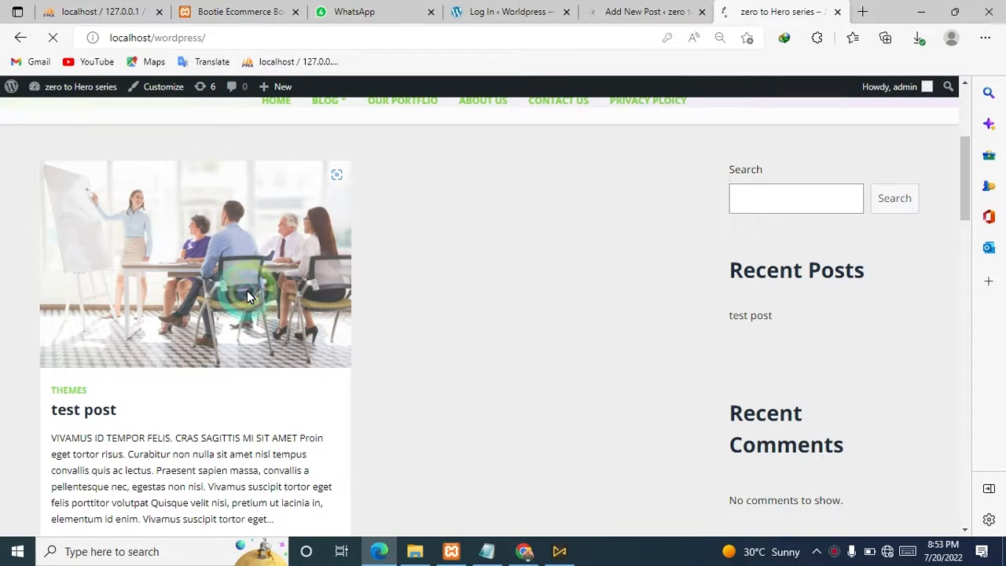
left_click(308, 301)
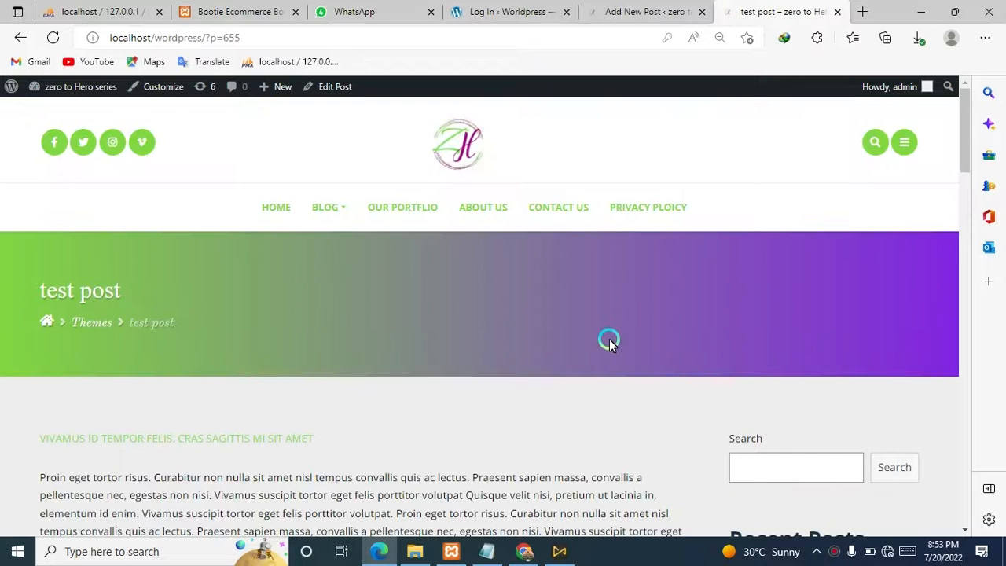
left_click(965, 128)
left_click_drag(964, 128, 975, 167)
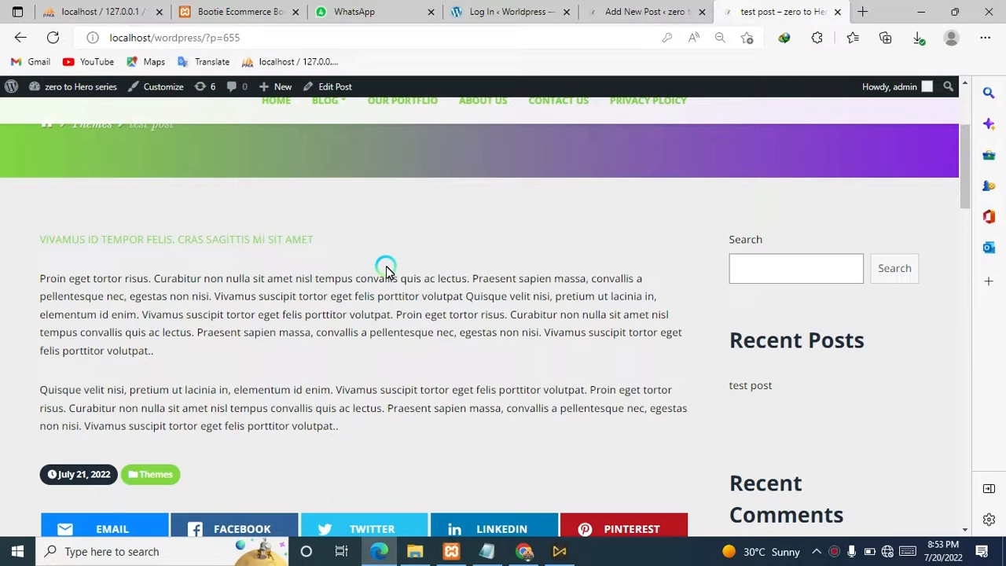
Remove the localhost/Navttec/single.php# link from the whole "VIVAMUS ID TEMPOR FELIS. CRAS SAGITTIS MI SIT AMET" line in the test post editor.
left_click(611, 11)
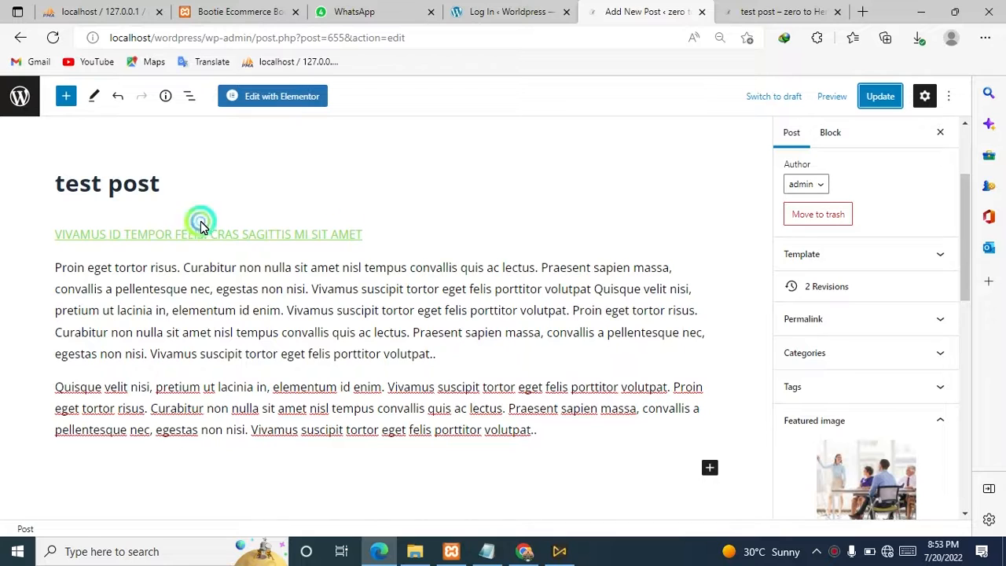
left_click(86, 229)
left_click(158, 230)
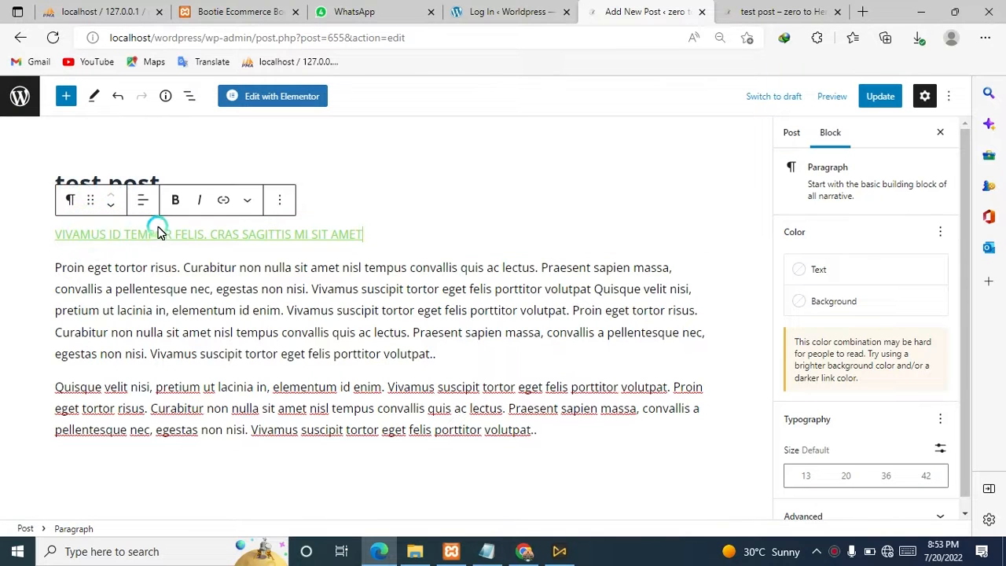
double_click(162, 236)
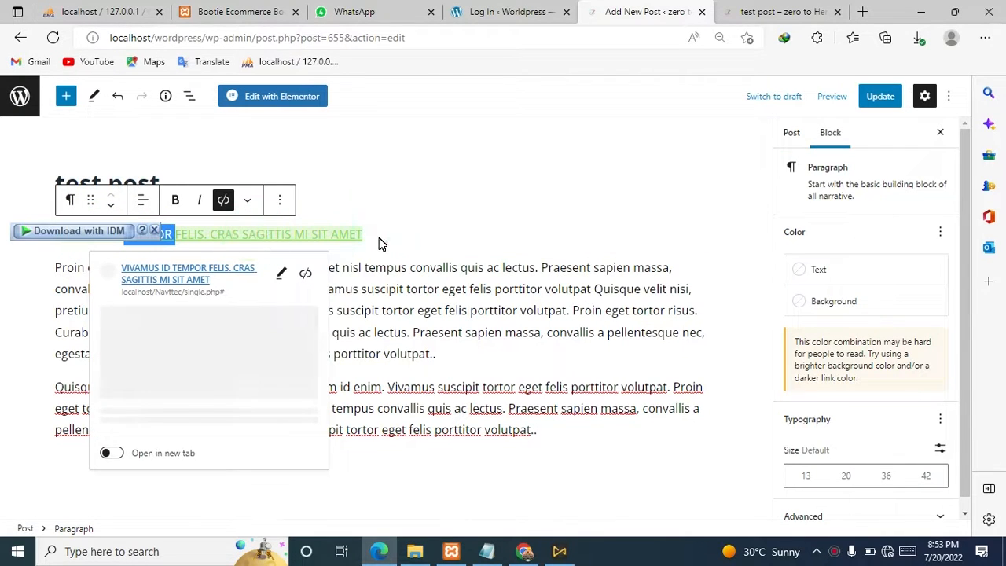
left_click_drag(382, 239, 45, 226)
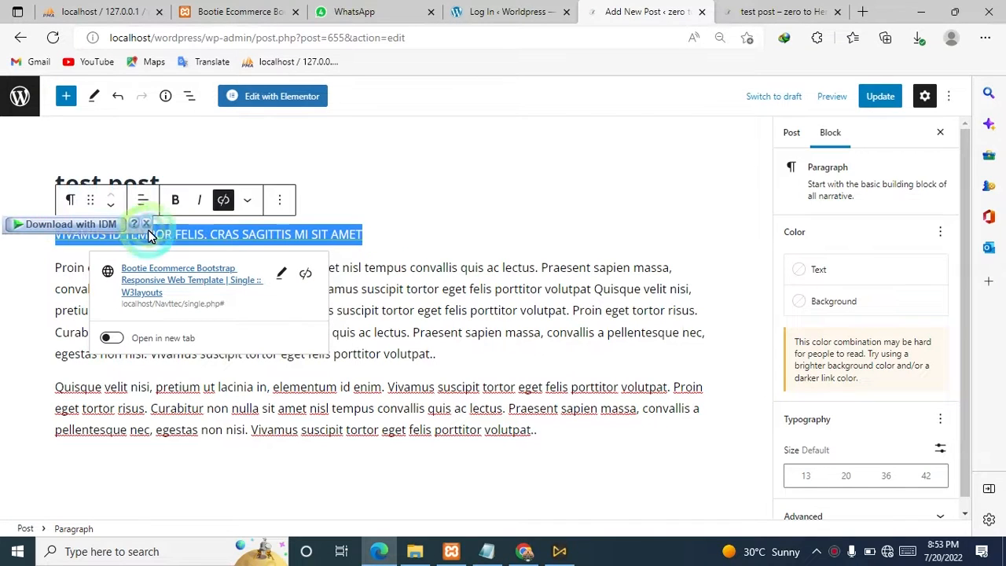
left_click(125, 325)
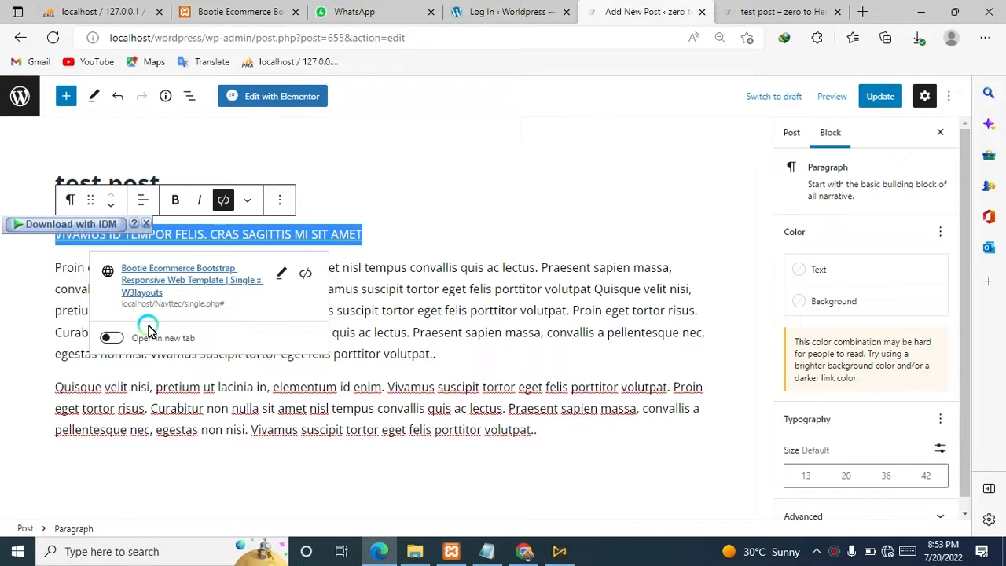
left_click(309, 276)
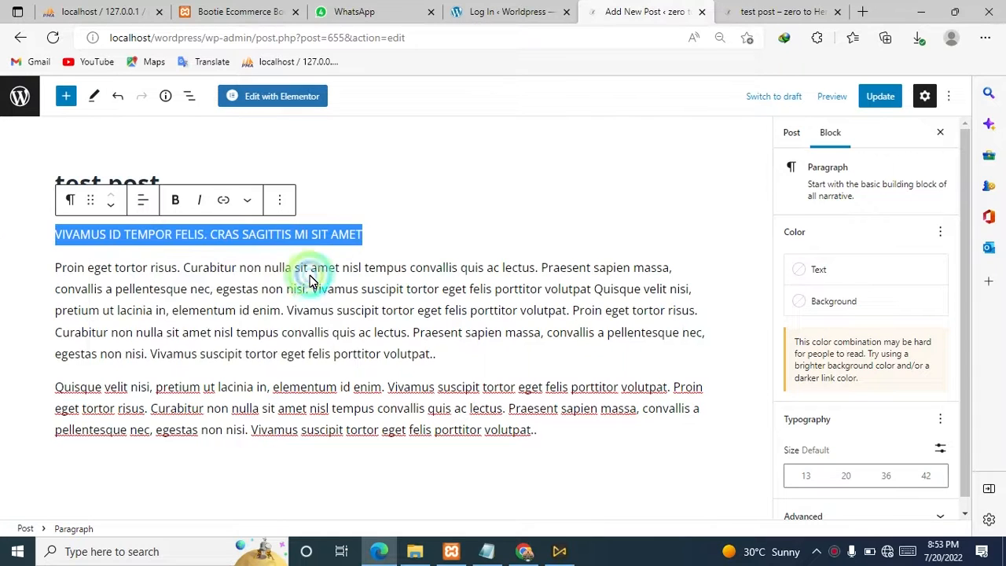
Transform the "VIVAMUS ID TEMPOR FELIS. CRAS SAGITTIS MI SIT AMET" paragraph into a heading and update the post.
left_click(69, 201)
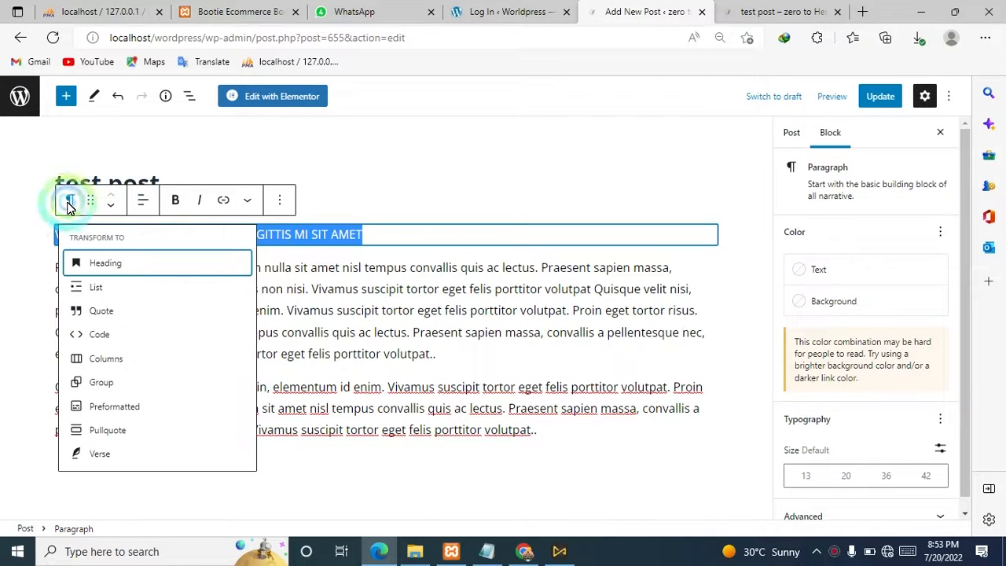
left_click(106, 264)
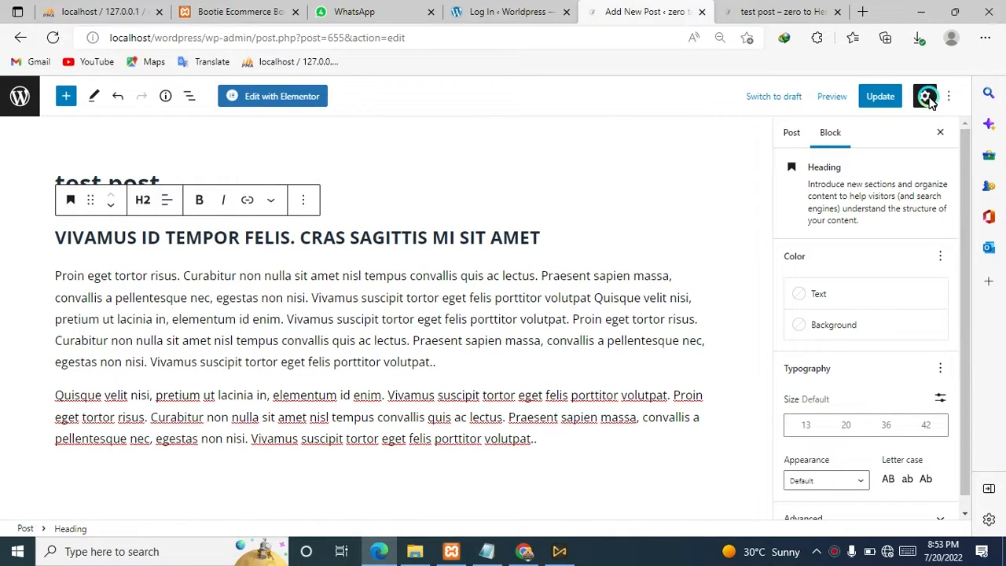
left_click(876, 96)
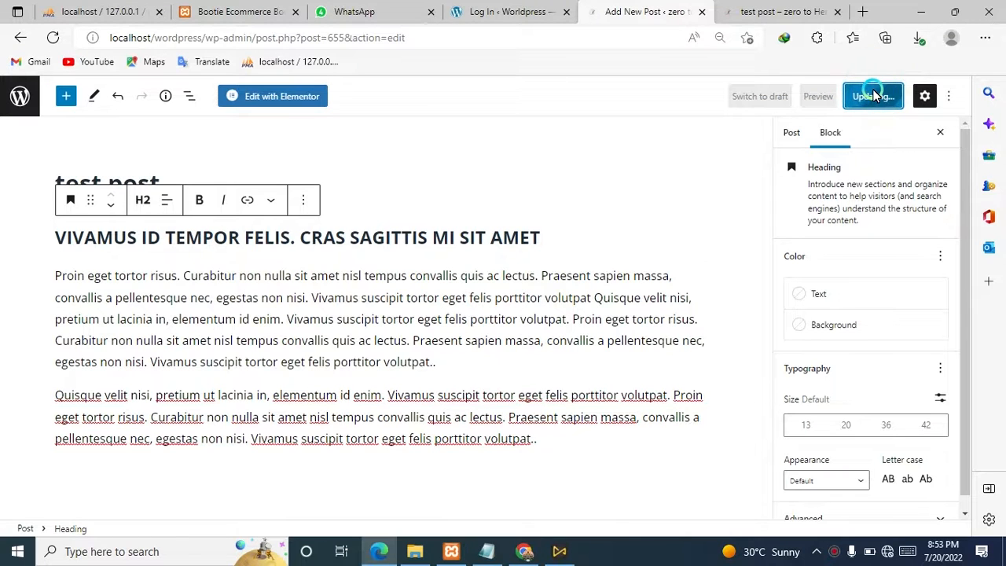
Reload the live test post and examine its heading, title banner and breadcrumb.
left_click(796, 14)
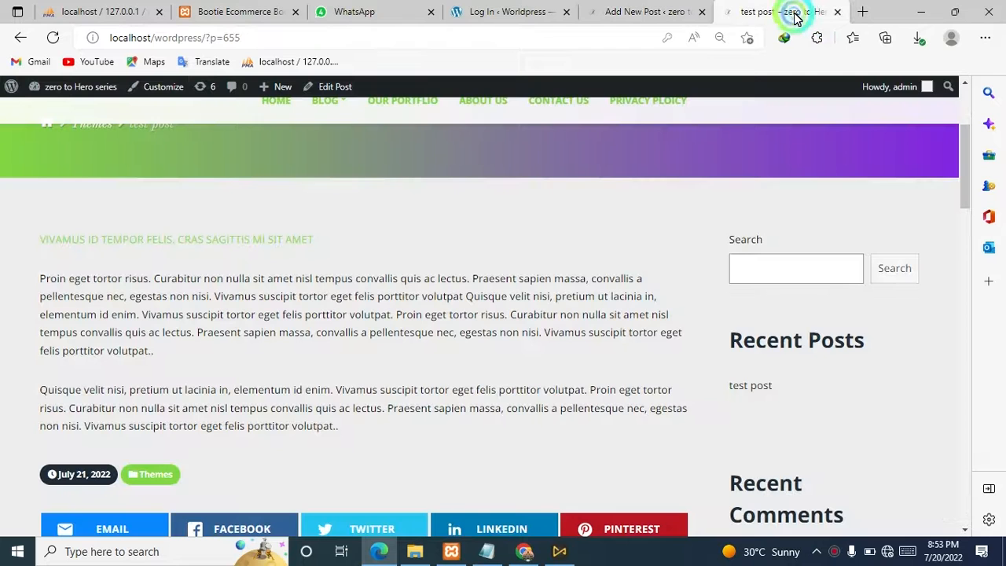
left_click(52, 40)
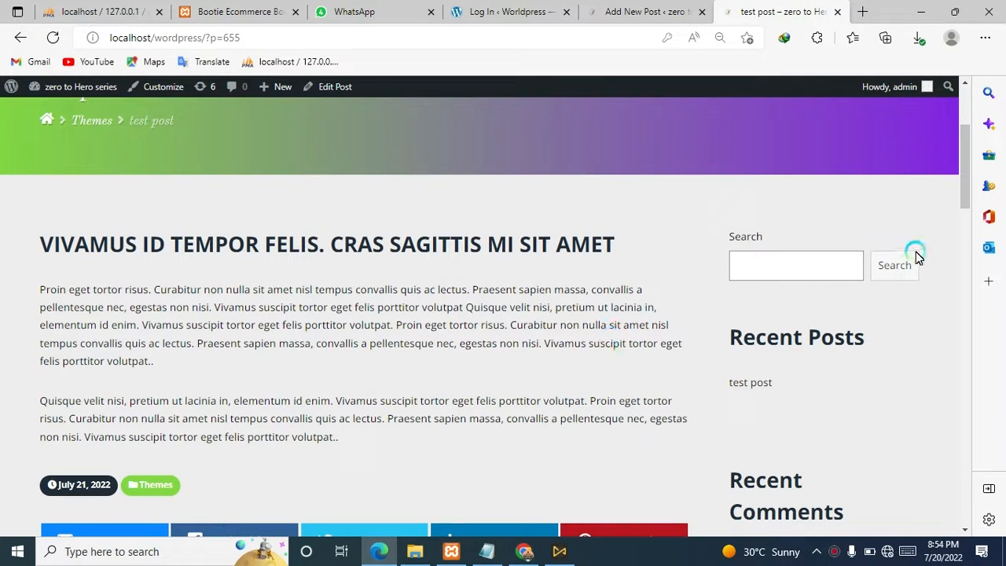
left_click_drag(959, 147, 966, 99)
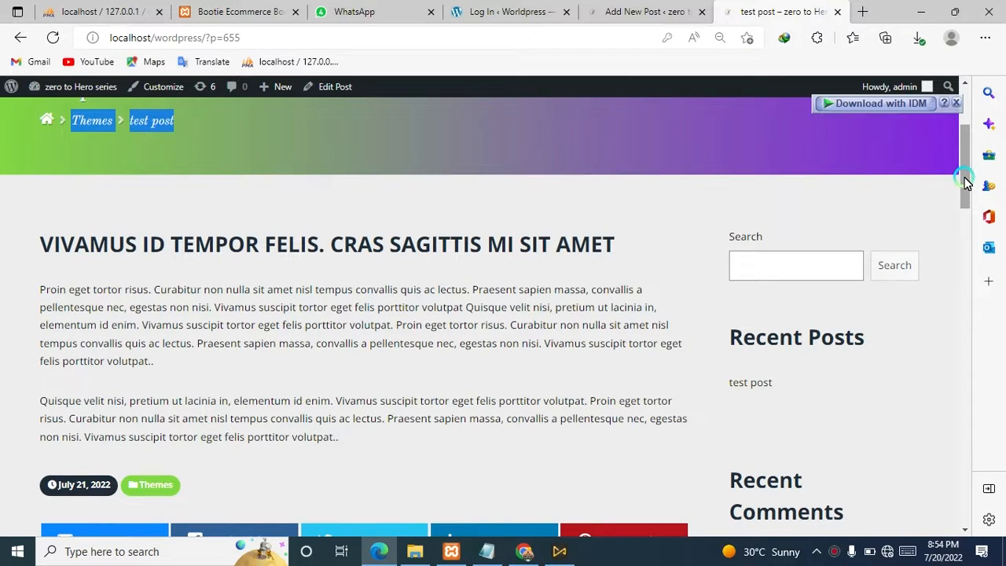
left_click_drag(964, 182, 964, 99)
left_click(341, 289)
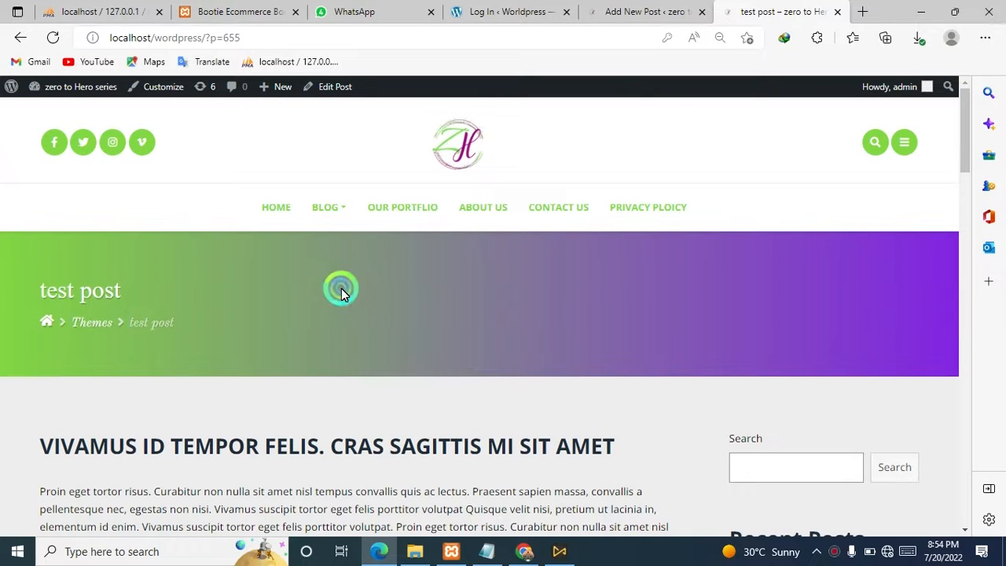
left_click(131, 351)
left_click(76, 304)
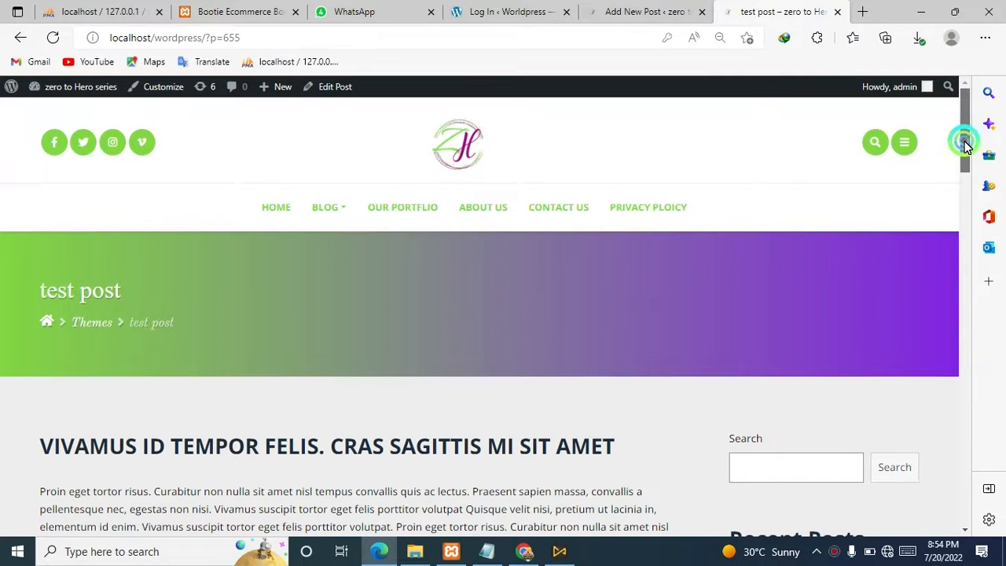
Look through the rest of the live test post page, including the sidebar widgets, comment form and footer, and return to its header.
mouse_move(966, 139)
left_mouse_down()
mouse_move(966, 234)
mouse_move(963, 142)
mouse_move(966, 151)
left_mouse_up()
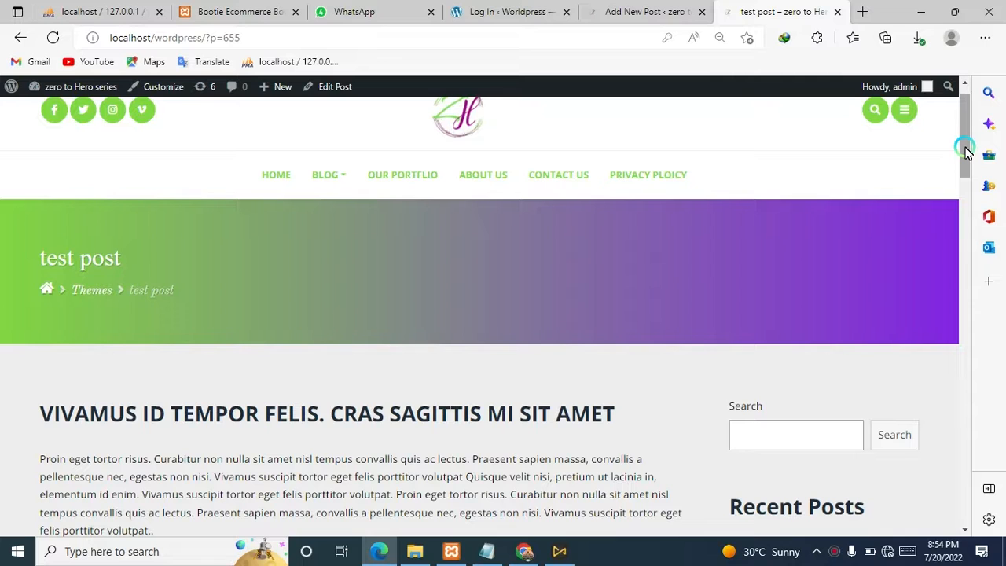
left_click(964, 151)
left_click(964, 152)
left_click_drag(963, 152, 891, 419)
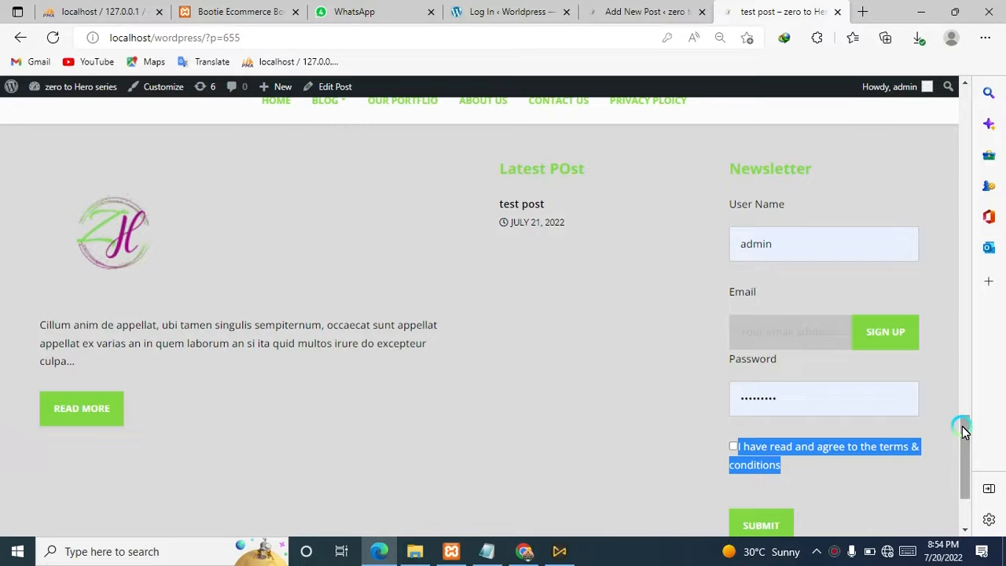
left_click_drag(962, 440, 916, 240)
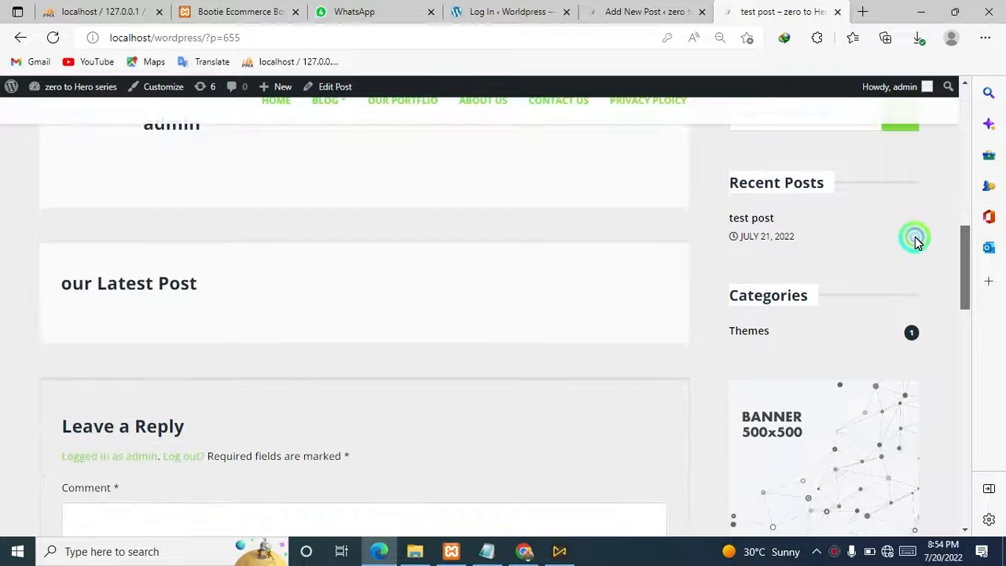
scroll(905, 274, "down", 6)
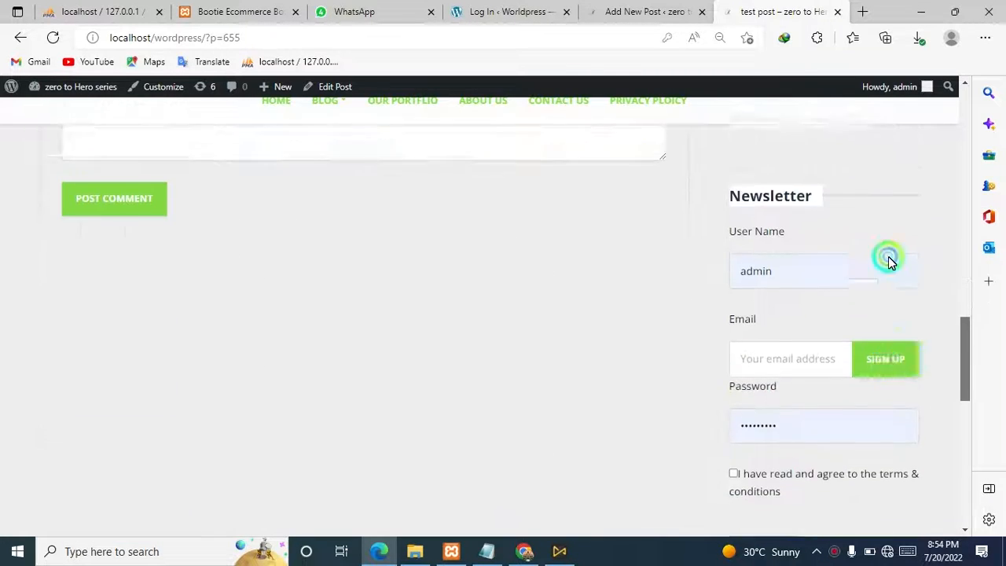
scroll(888, 256, "up", 15)
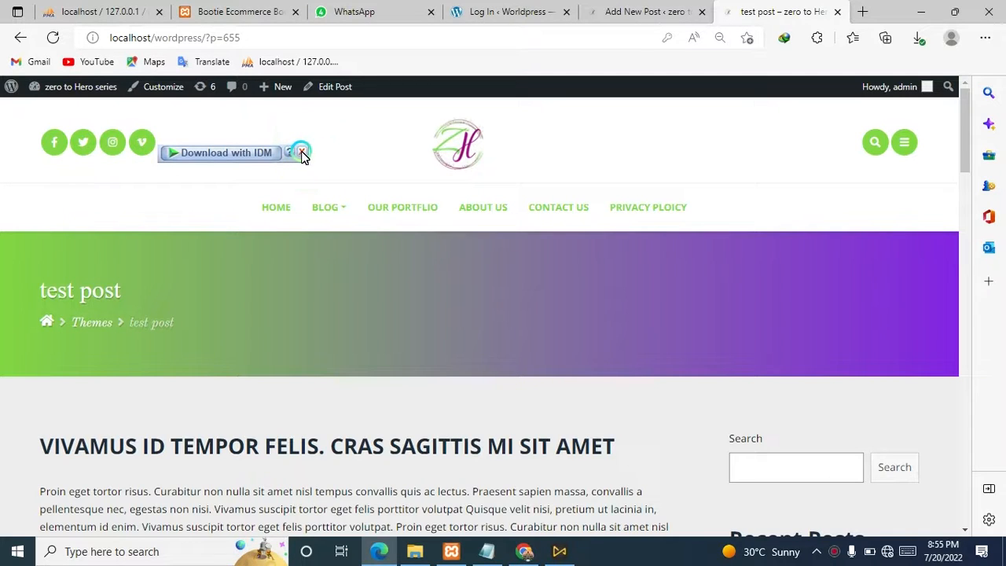
left_click(299, 153)
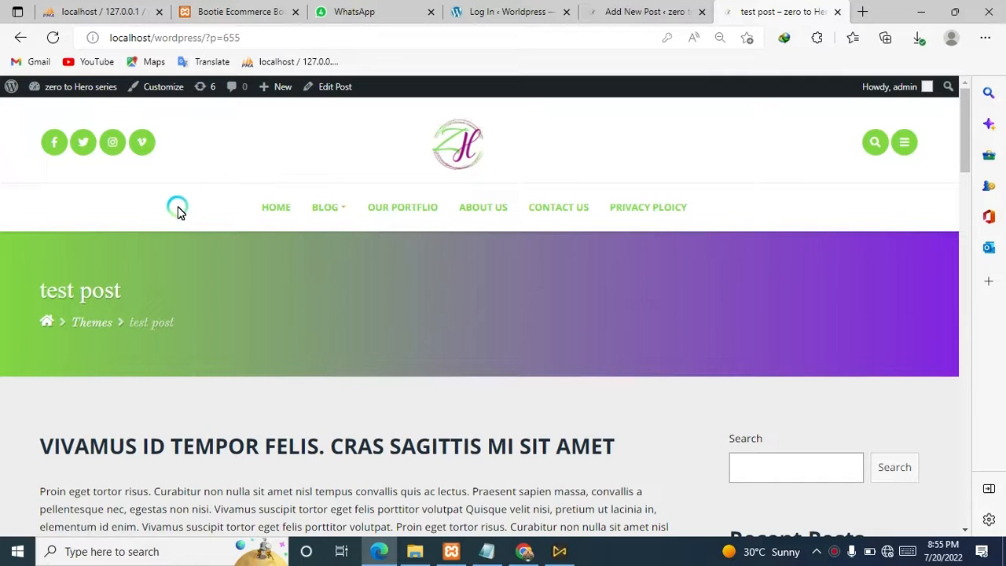